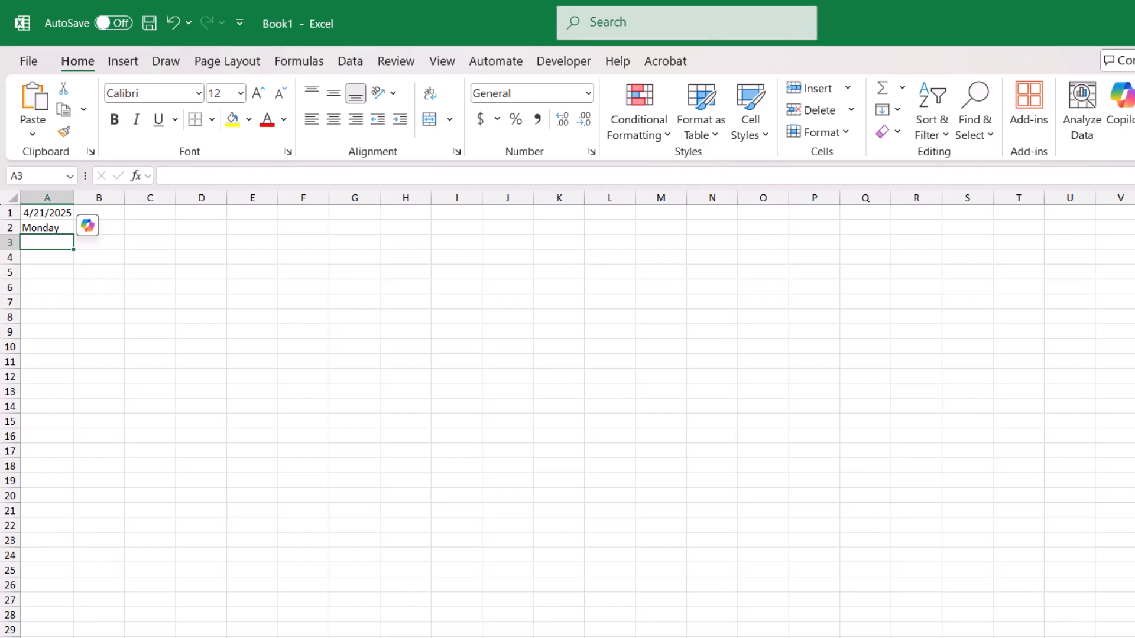
Enter the headers Employee in A3 and Available in B3.
{"action": "type", "text": "Emplo"}
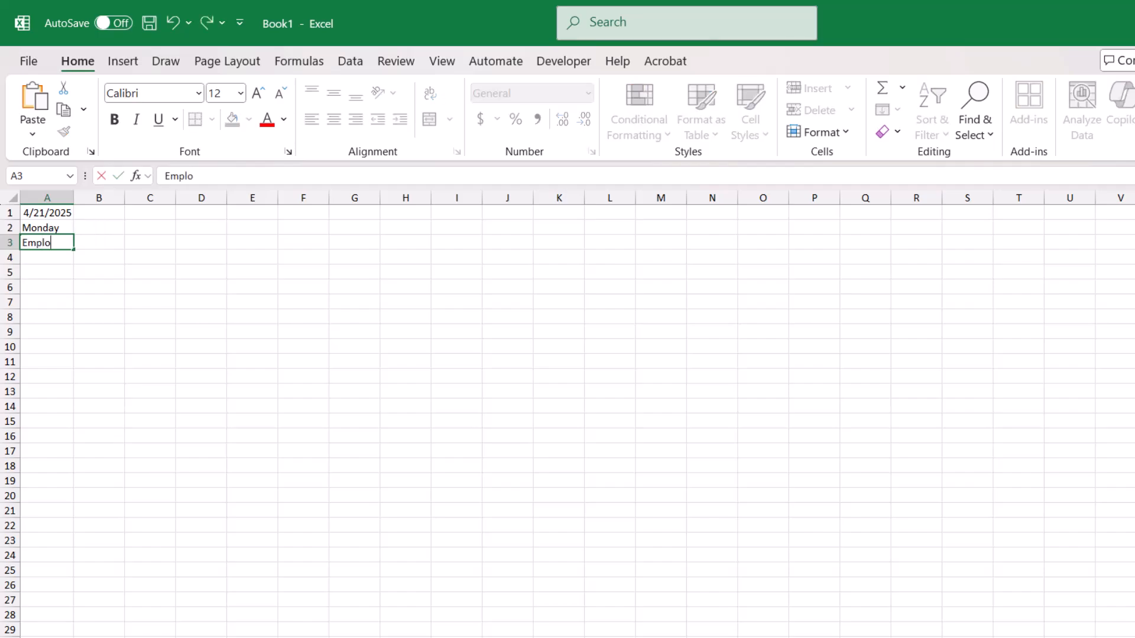
{"action": "type", "text": "yee"}
{"action": "key", "text": "Tab"}
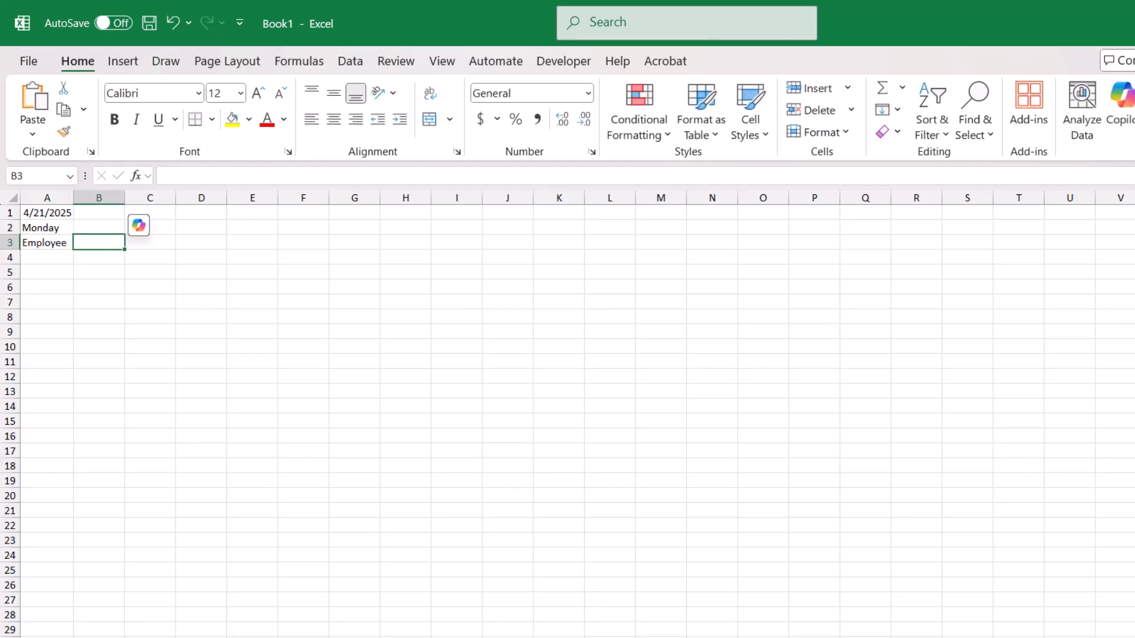
{"action": "type", "text": "Available"}
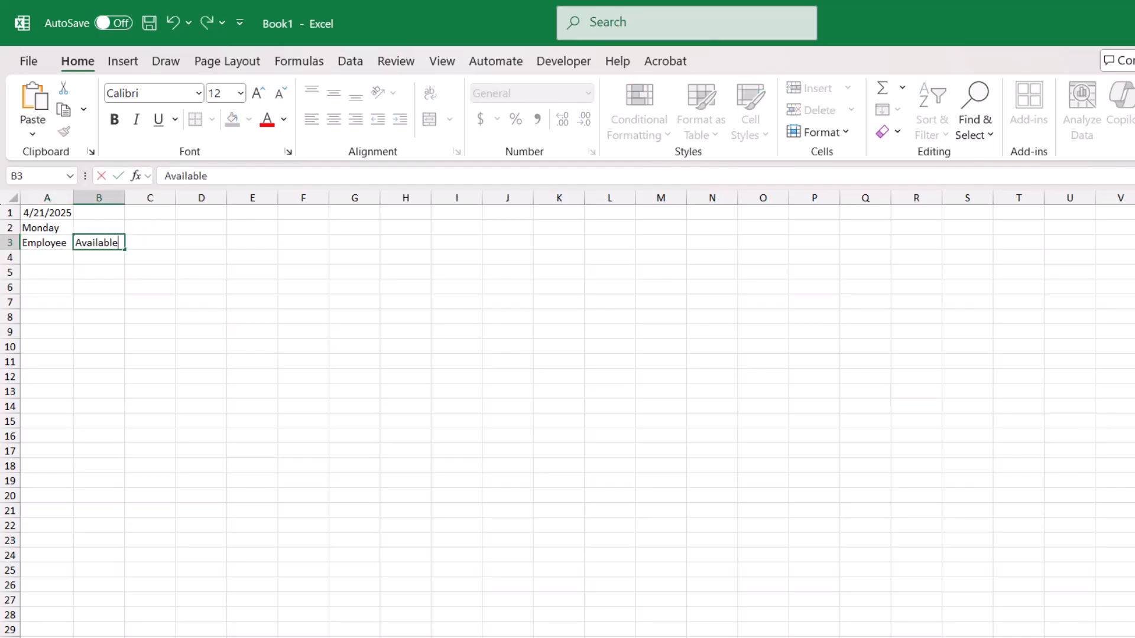
{"action": "key", "text": "Tab"}
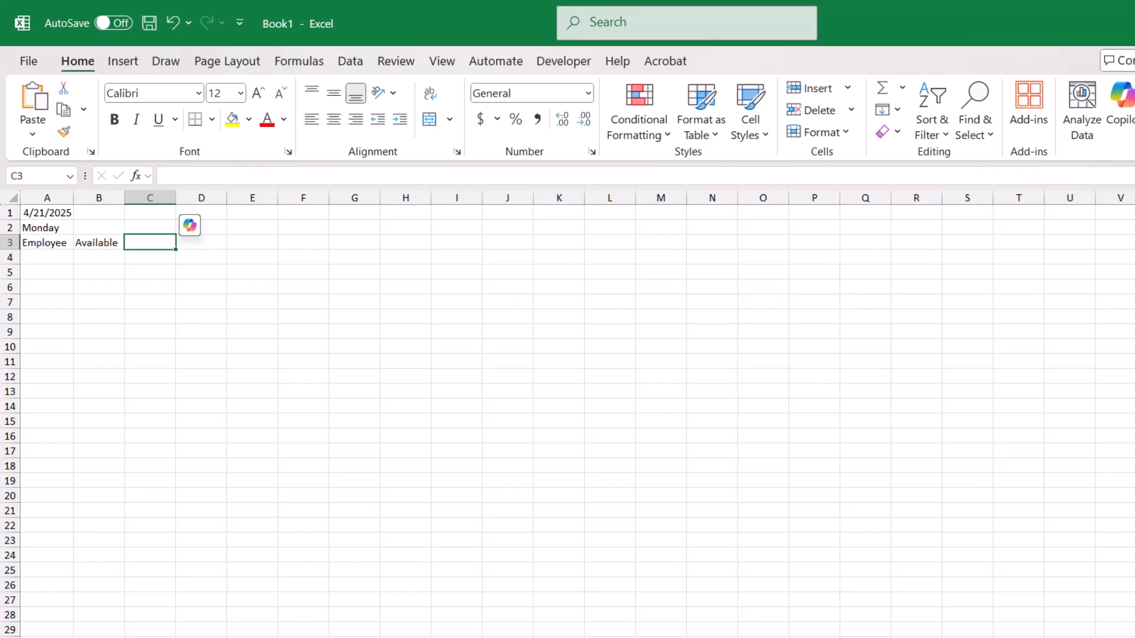
Enter 8 am in C3 and fill the hourly time headers across row 3 to 9:00 PM in P3.
{"action": "type", "text": "8 am"}
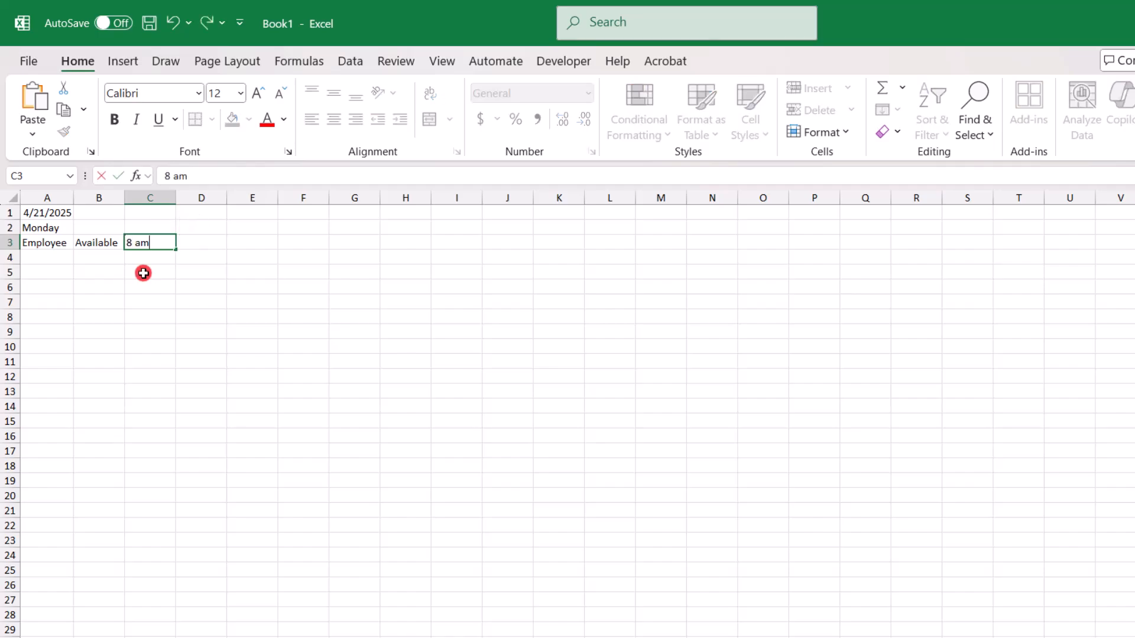
{"action": "key", "text": "Tab"}
{"action": "left_click", "coordinate": [150, 243]}
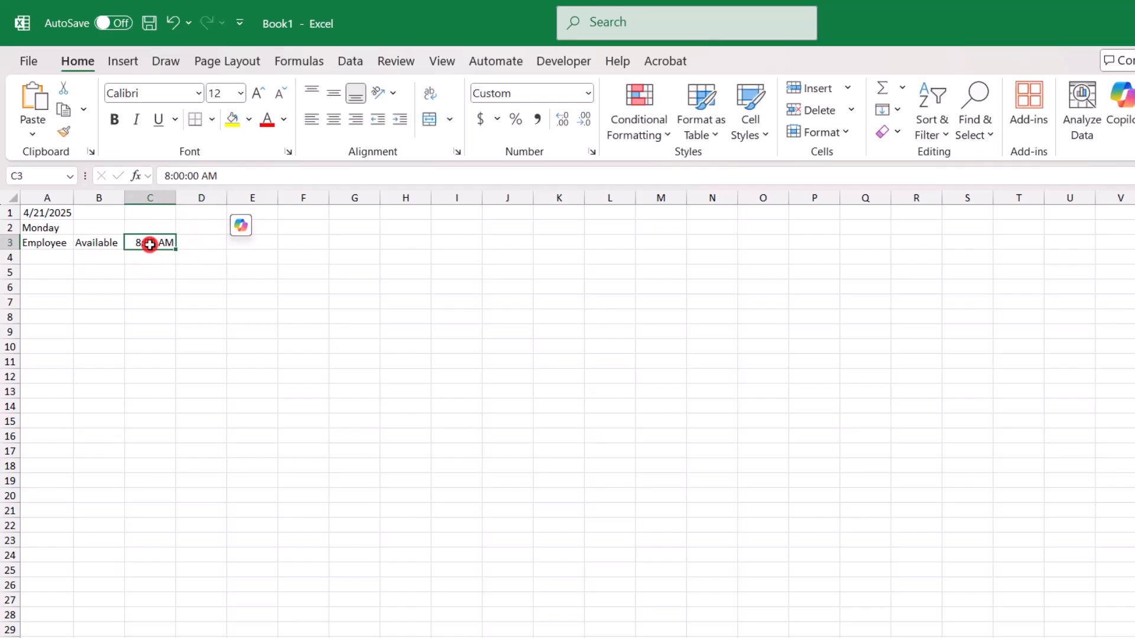
{"action": "left_click_drag", "start_coordinate": [178, 253], "coordinate": [821, 248]}
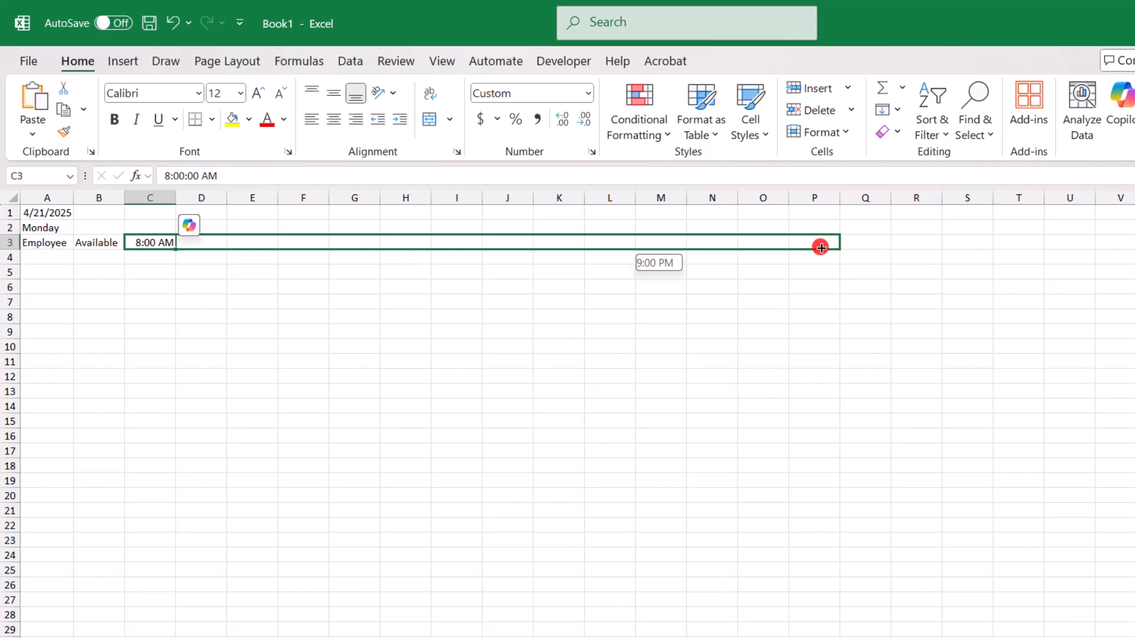
{"action": "left_click_drag", "start_coordinate": [820, 248], "coordinate": [817, 246]}
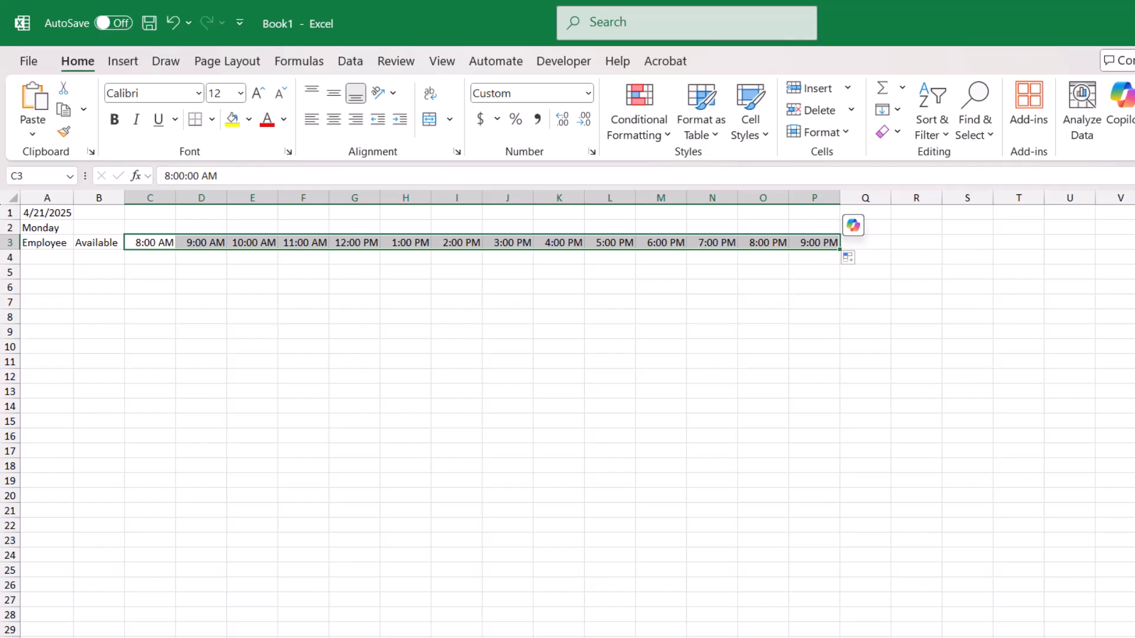
Add a Total Hours header in Q3, after the 9:00 PM column.
{"action": "left_click", "coordinate": [866, 243]}
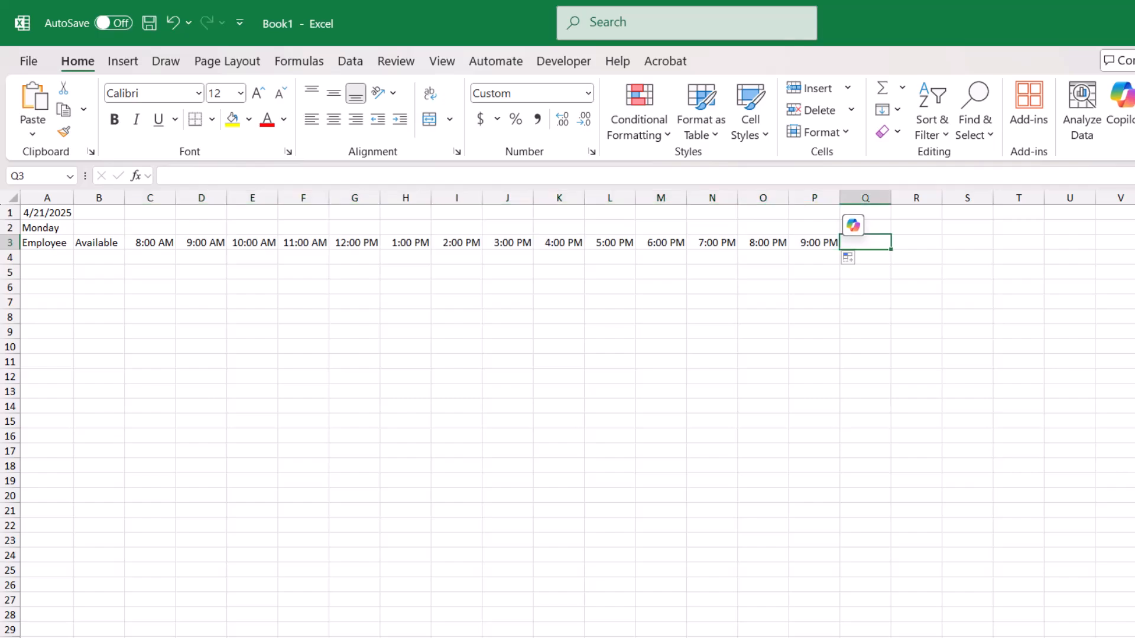
{"action": "type", "text": "Total Hours"}
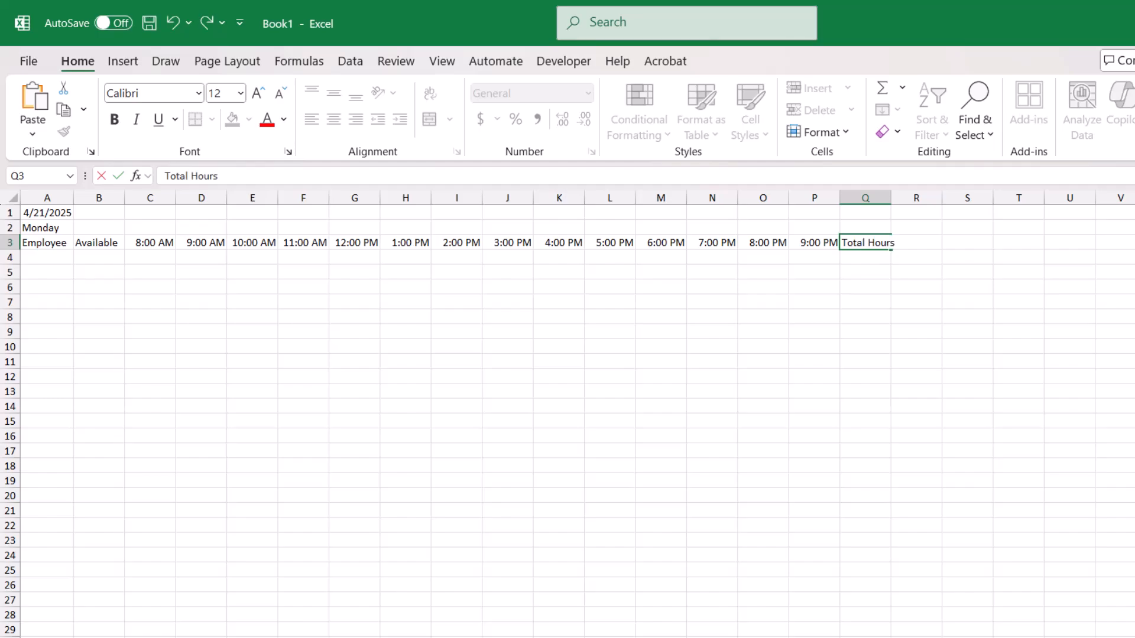
{"action": "key", "text": "ctrl+Return"}
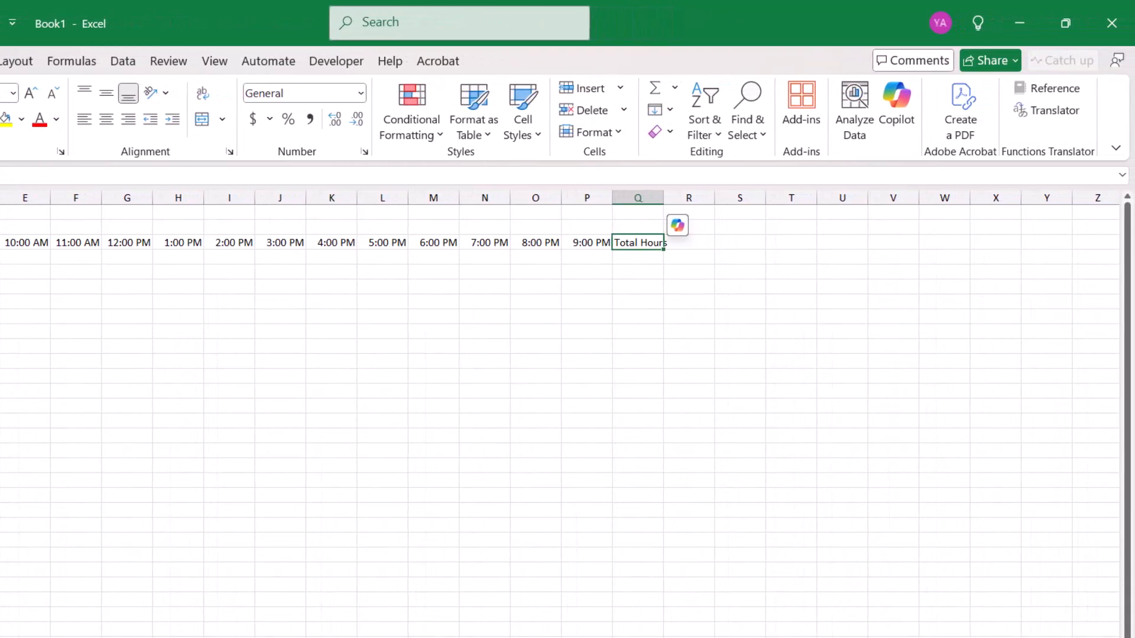
Start a separate summary header row with Employee in S1 and Total Hours in T1.
{"action": "left_click", "coordinate": [740, 212]}
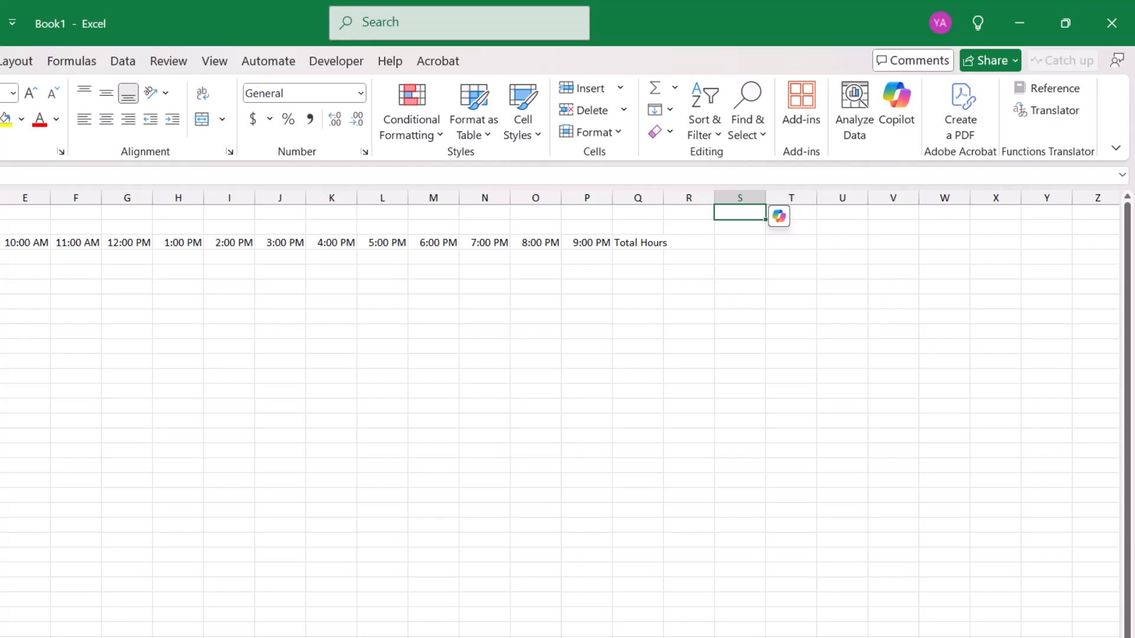
{"action": "type", "text": "E"}
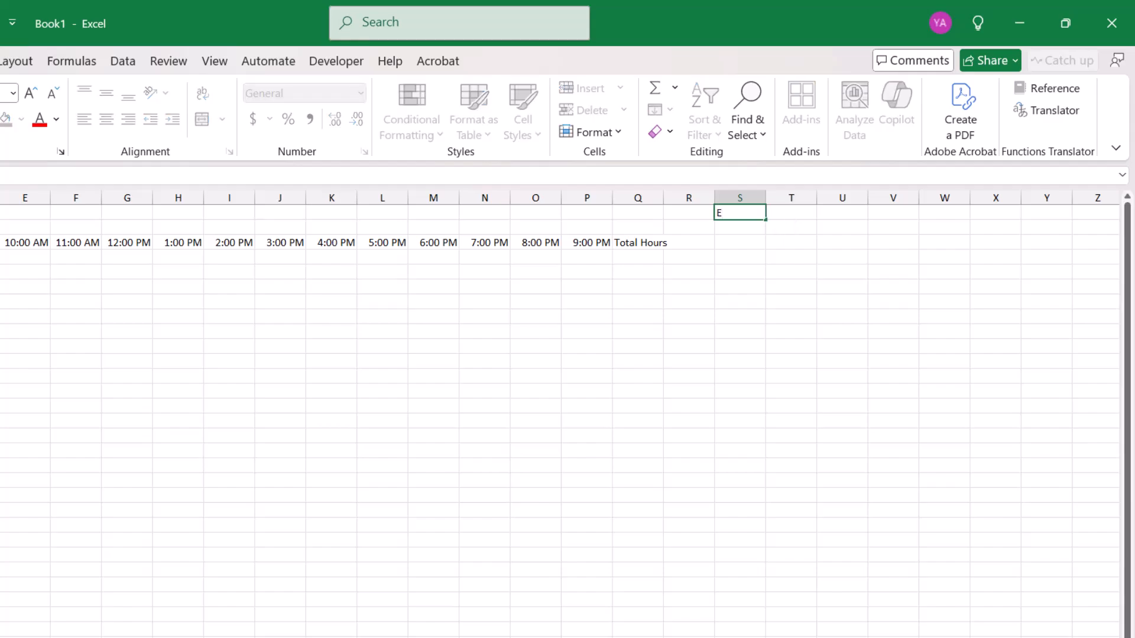
{"action": "type", "text": "mployee"}
{"action": "key", "text": "Tab"}
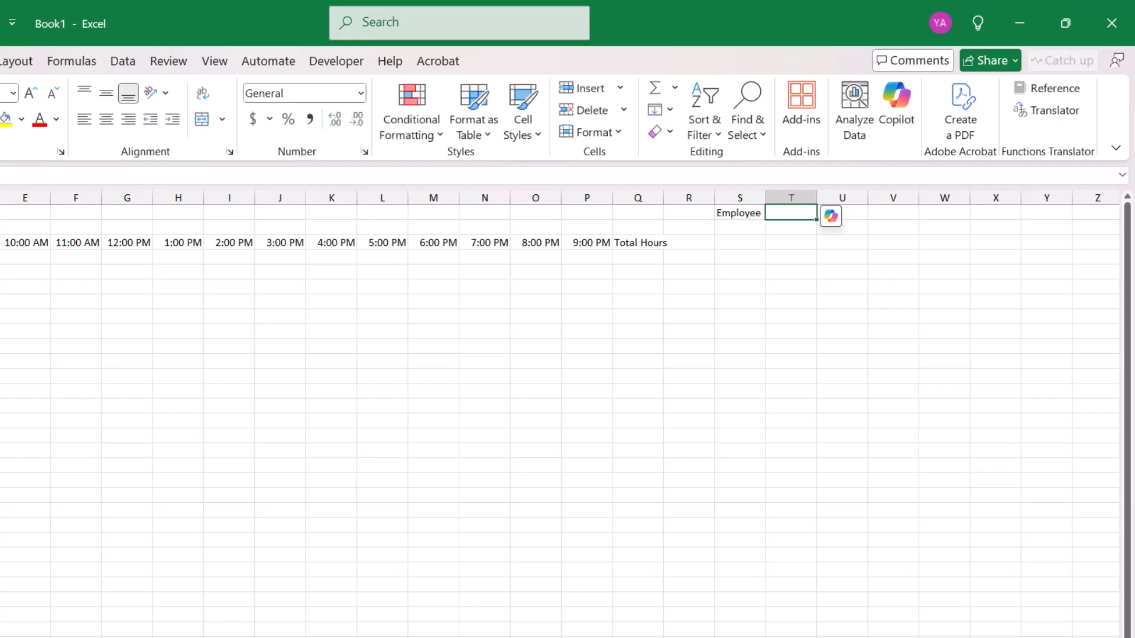
{"action": "type", "text": "Total Hours"}
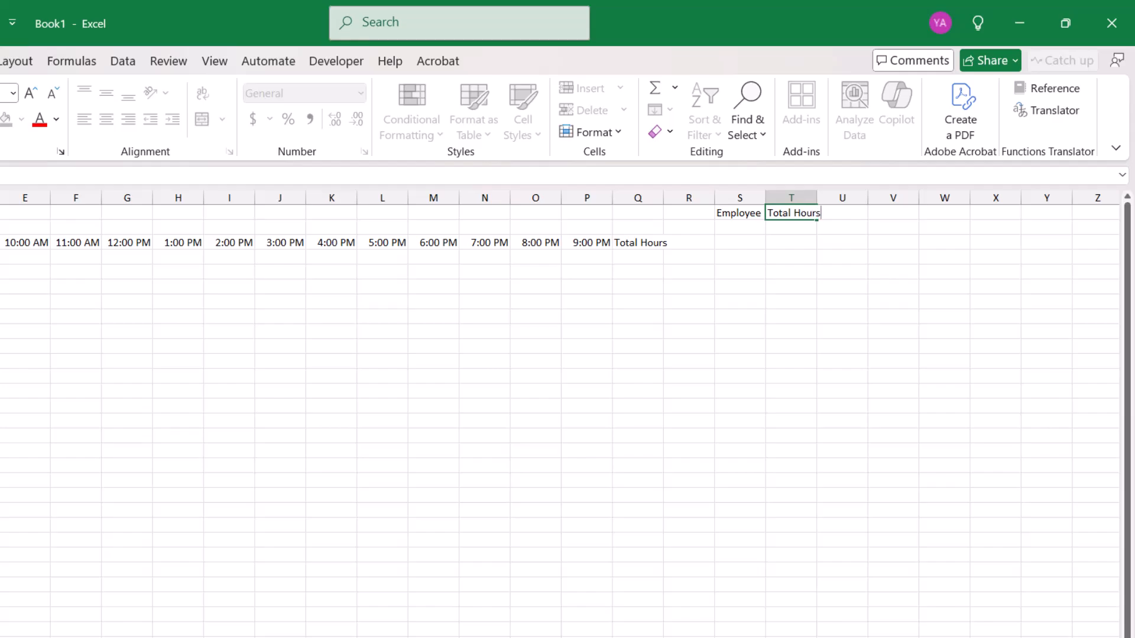
{"action": "key", "text": "Tab"}
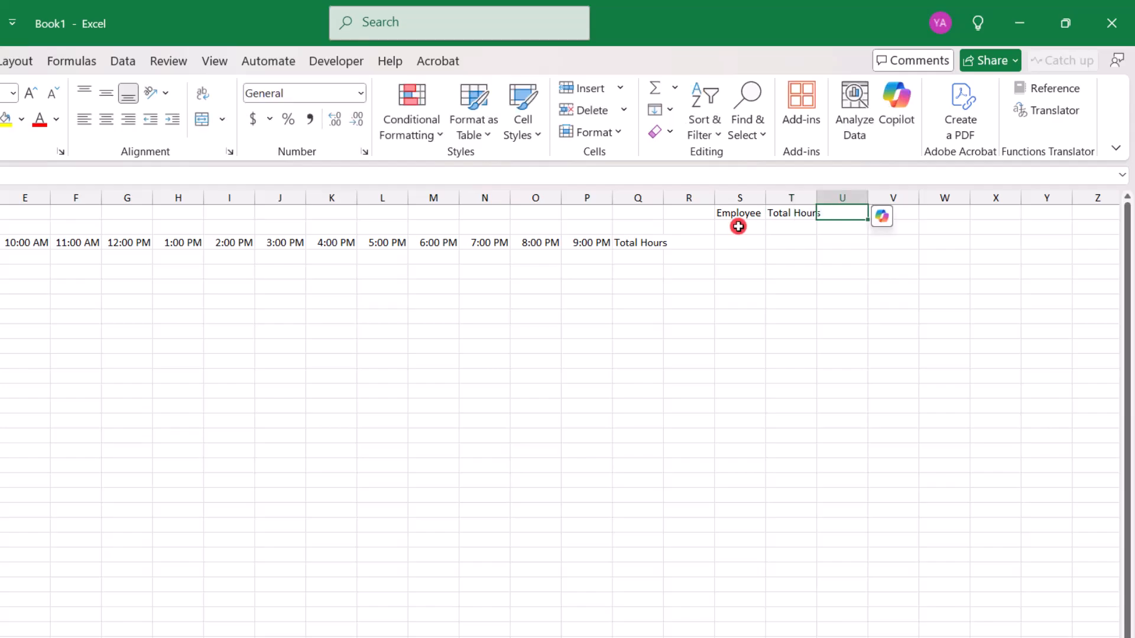
Enter Monday in U1 and Tuesday in V1, and fill the weekday headers across to Sunday in AA1.
{"action": "type", "text": "Monday"}
{"action": "key", "text": "Tab"}
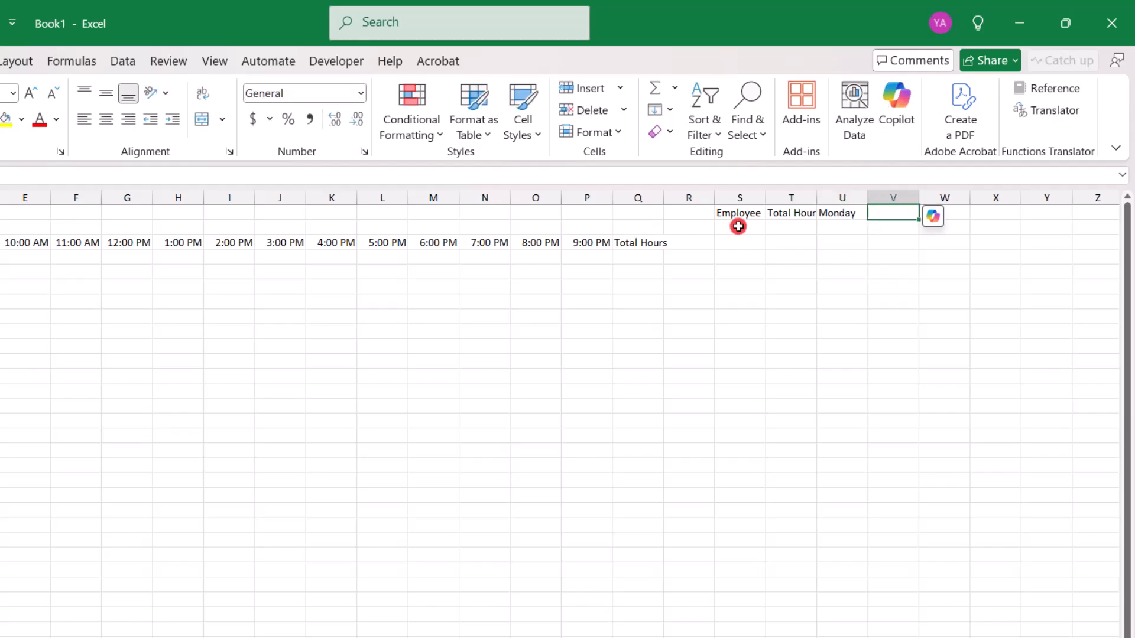
{"action": "type", "text": "Tuesday"}
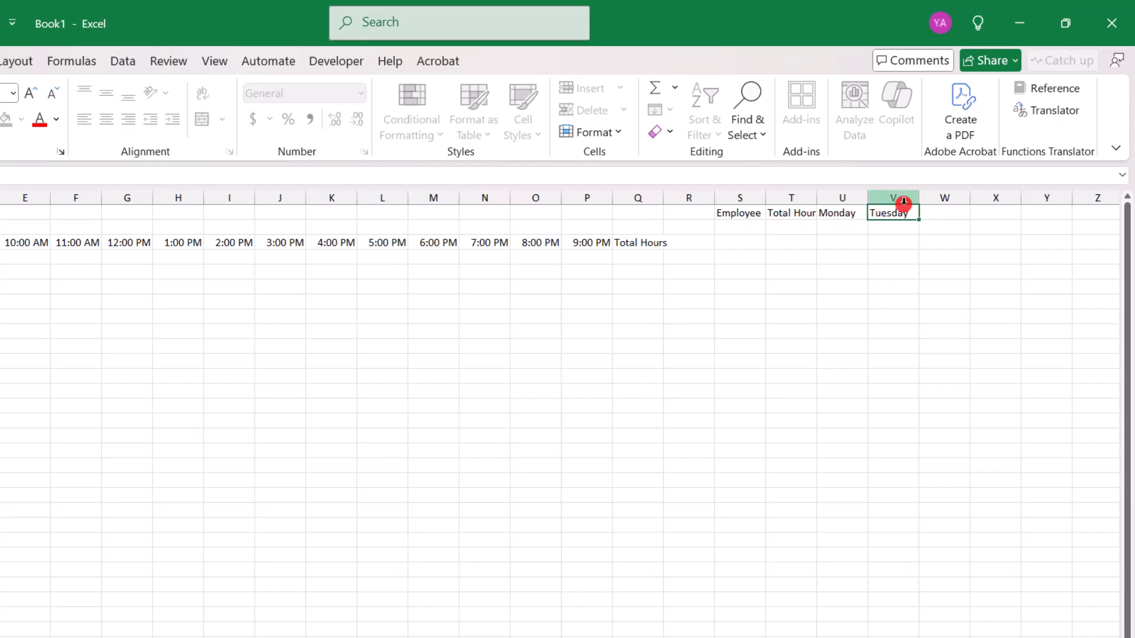
{"action": "key", "text": "Return"}
{"action": "left_click_drag", "start_coordinate": [842, 218], "coordinate": [1105, 223]}
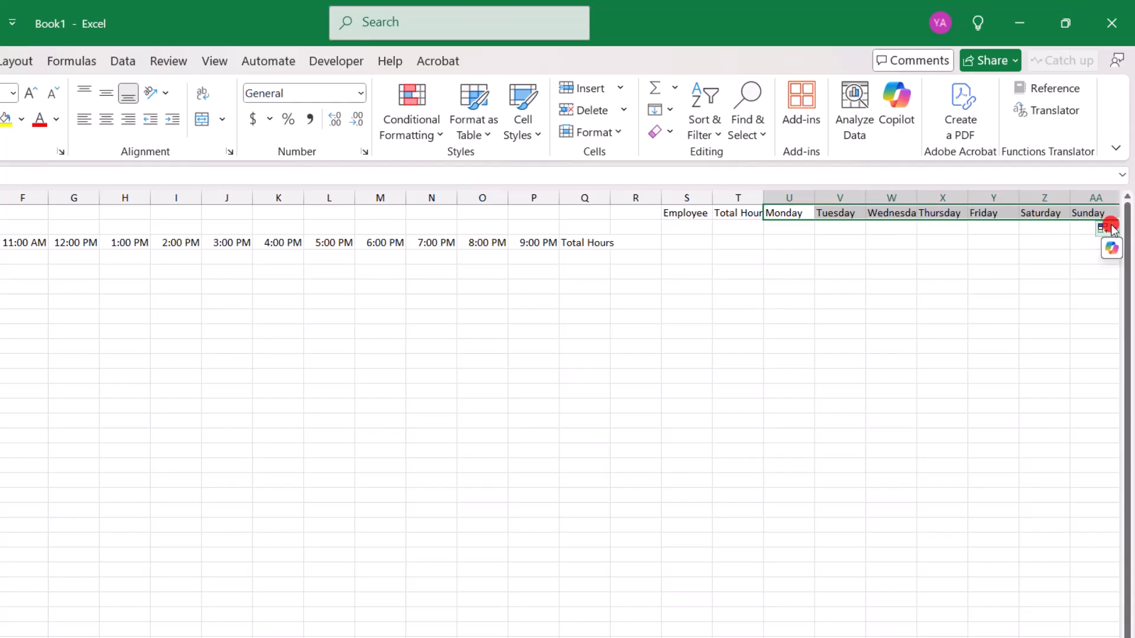
Convert the headers in S1:AA1 into a table with headers and turn off its filter buttons.
{"action": "left_click", "coordinate": [702, 217]}
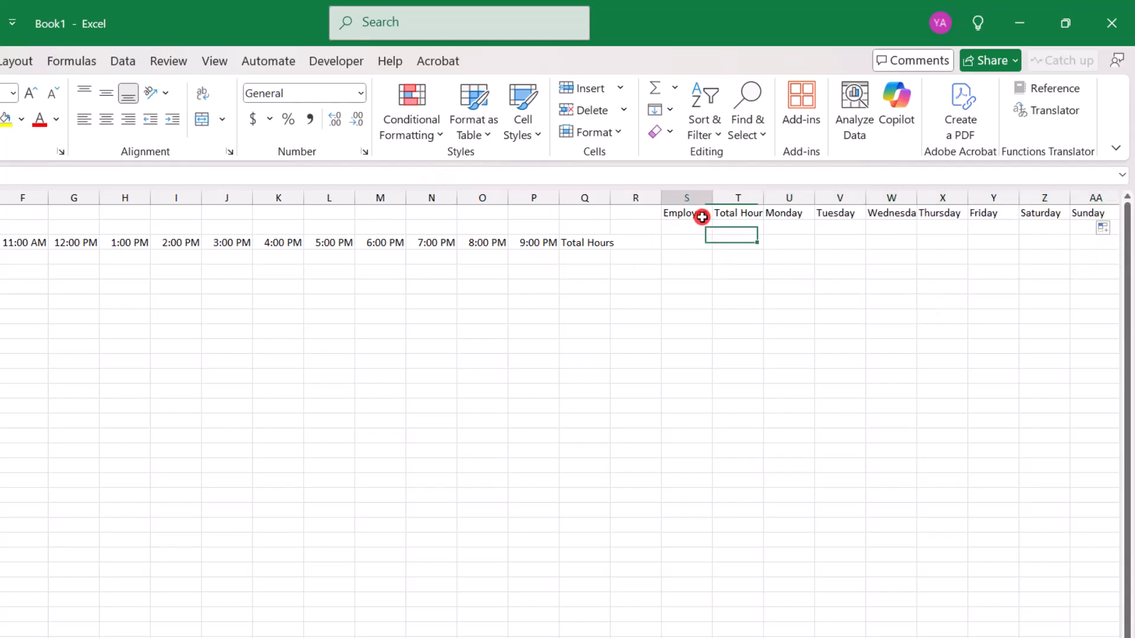
{"action": "key", "text": "ctrl+t"}
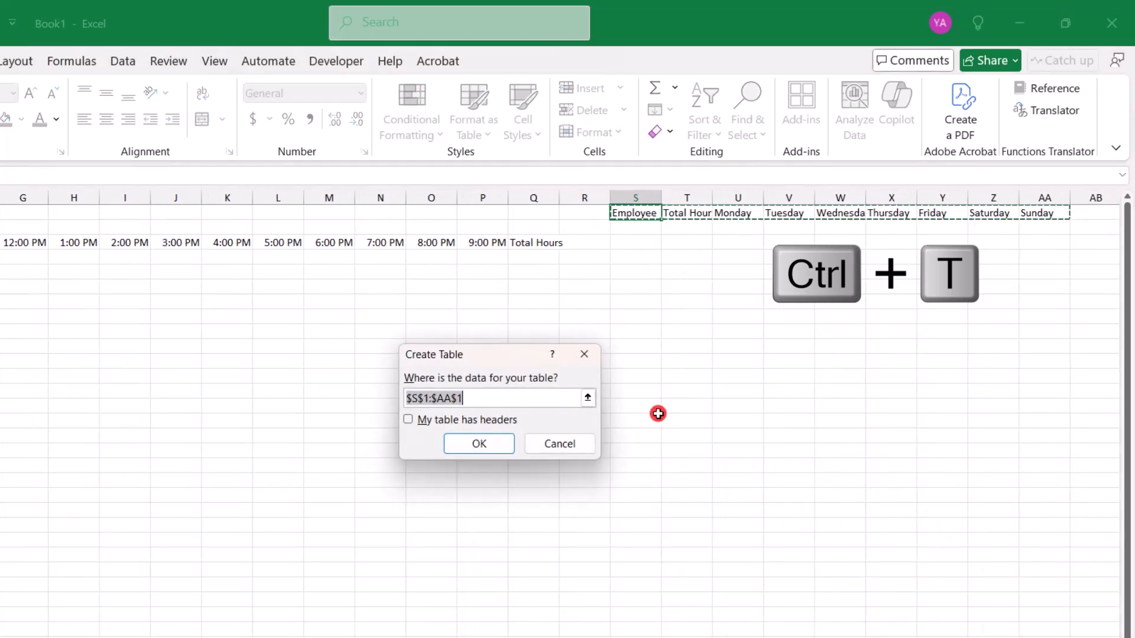
{"action": "left_click", "coordinate": [409, 420]}
{"action": "left_click", "coordinate": [471, 452]}
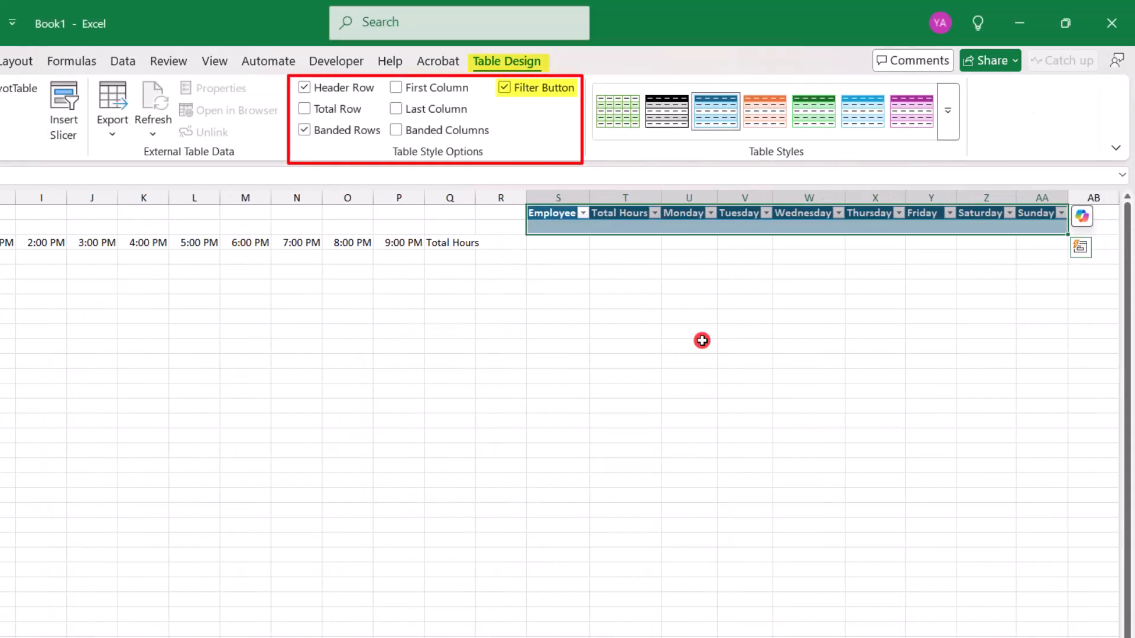
{"action": "left_click", "coordinate": [505, 97]}
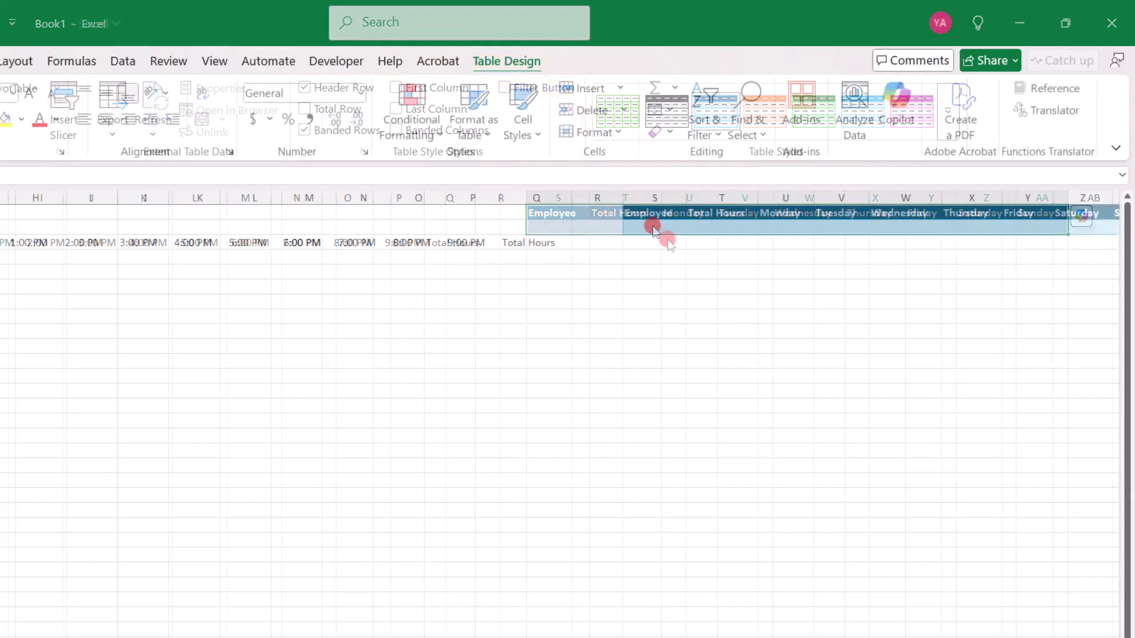
Name the summary table's empty data row, from Employee to Sunday, EmployeeWeeklyInfo.
{"action": "left_click", "coordinate": [626, 223]}
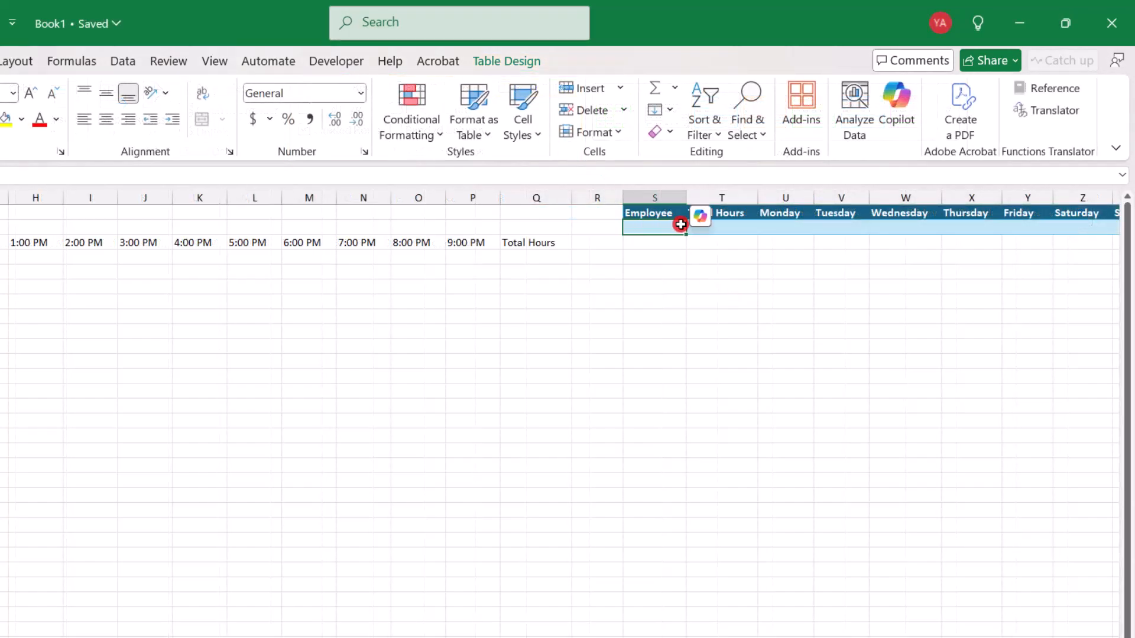
{"action": "left_click_drag", "start_coordinate": [680, 224], "coordinate": [1021, 222]}
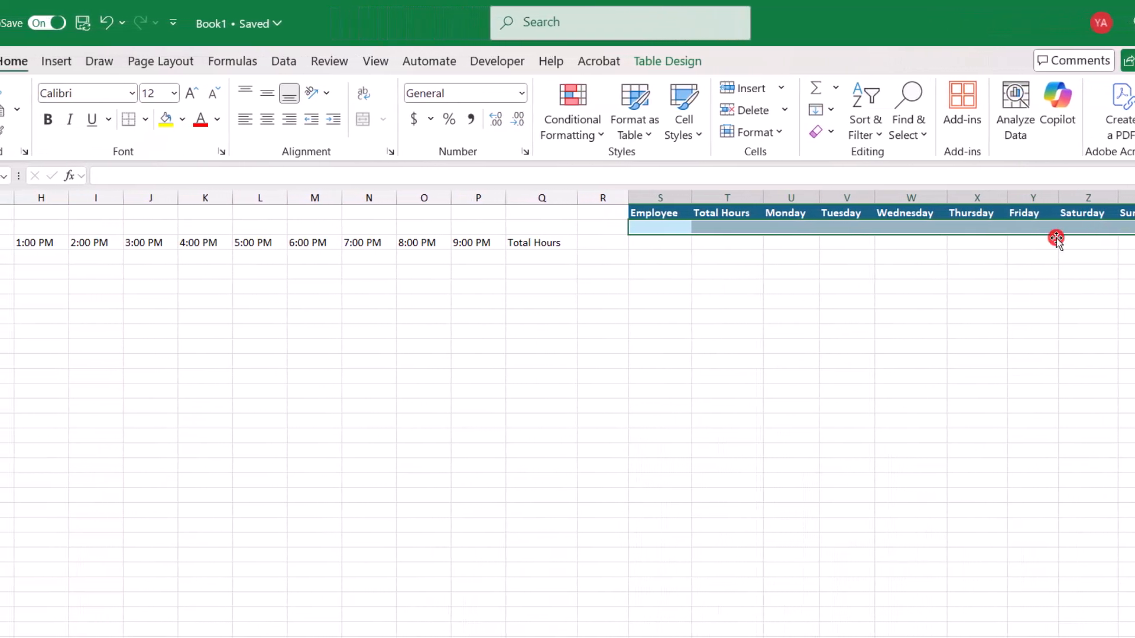
{"action": "left_click", "coordinate": [31, 174]}
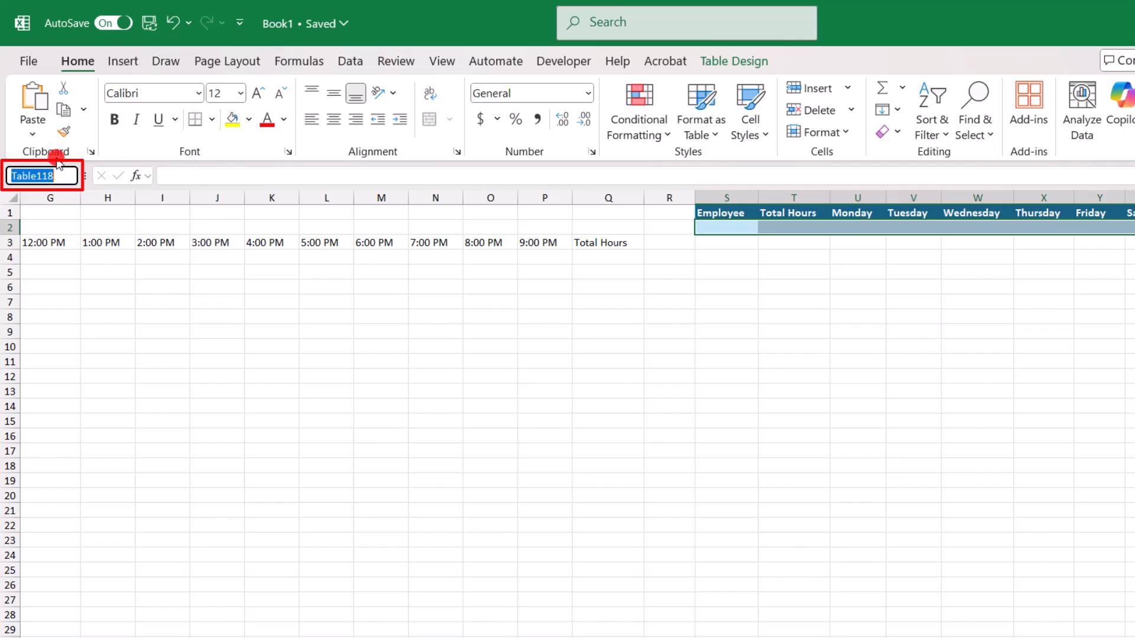
{"action": "type", "text": "EmployeeW"}
{"action": "type", "text": "eekly"}
{"action": "type", "text": "Info"}
{"action": "key", "text": "Return"}
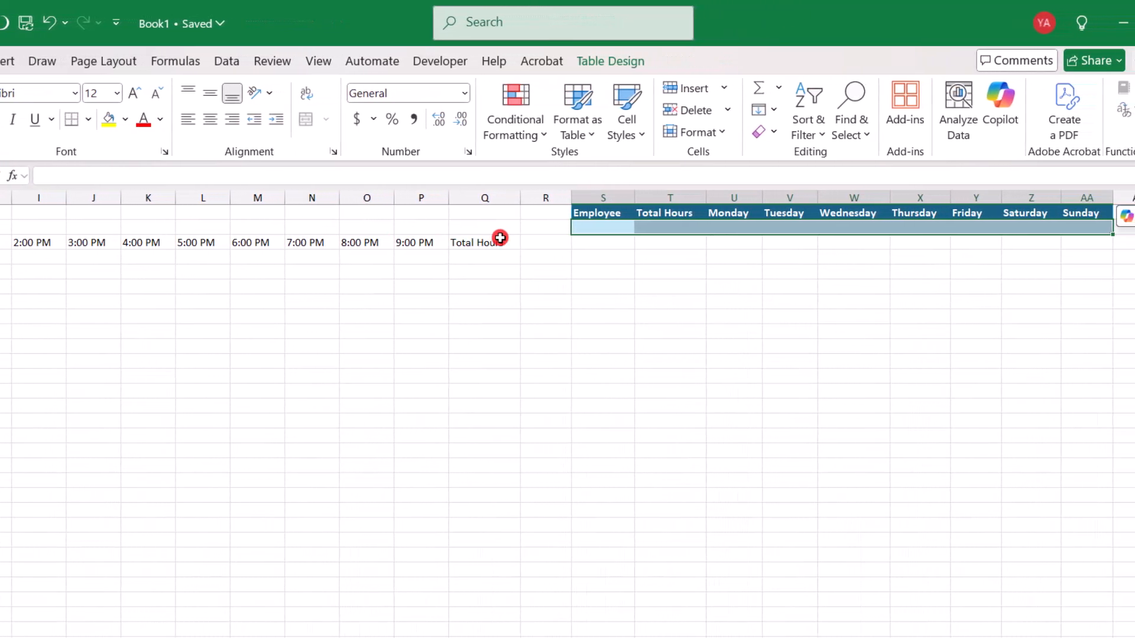
Enter the seven employees' first names down the summary table's Employee column, in S2:S8.
{"action": "type", "text": "John"}
{"action": "key", "text": "Return"}
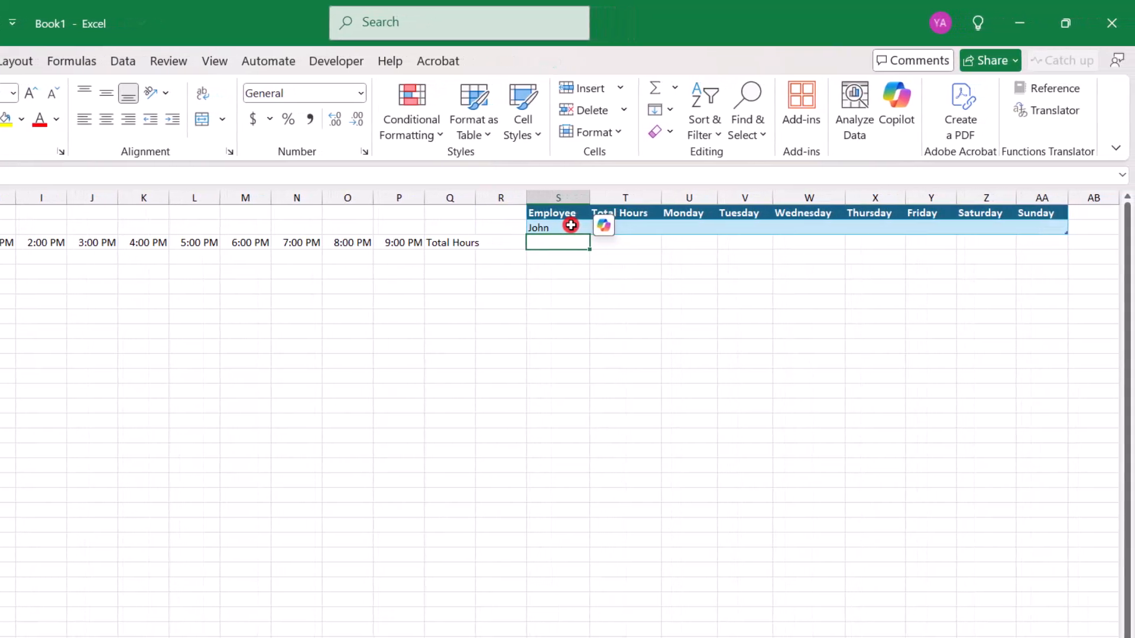
{"action": "type", "text": "Henry"}
{"action": "key", "text": "Return"}
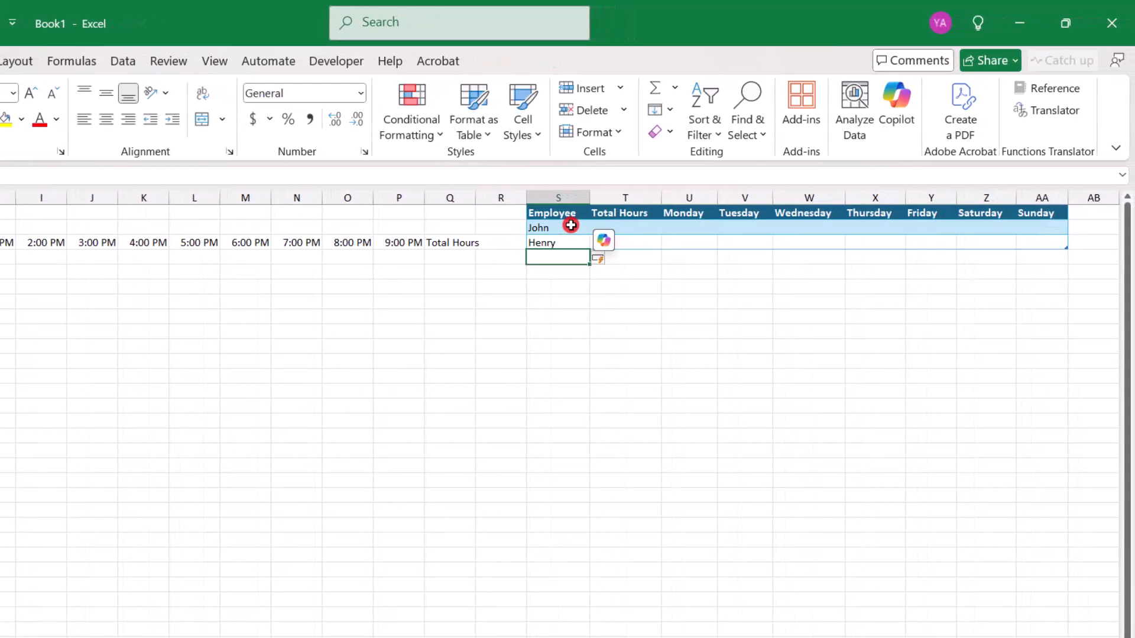
{"action": "type", "text": "Sasha"}
{"action": "key", "text": "Return"}
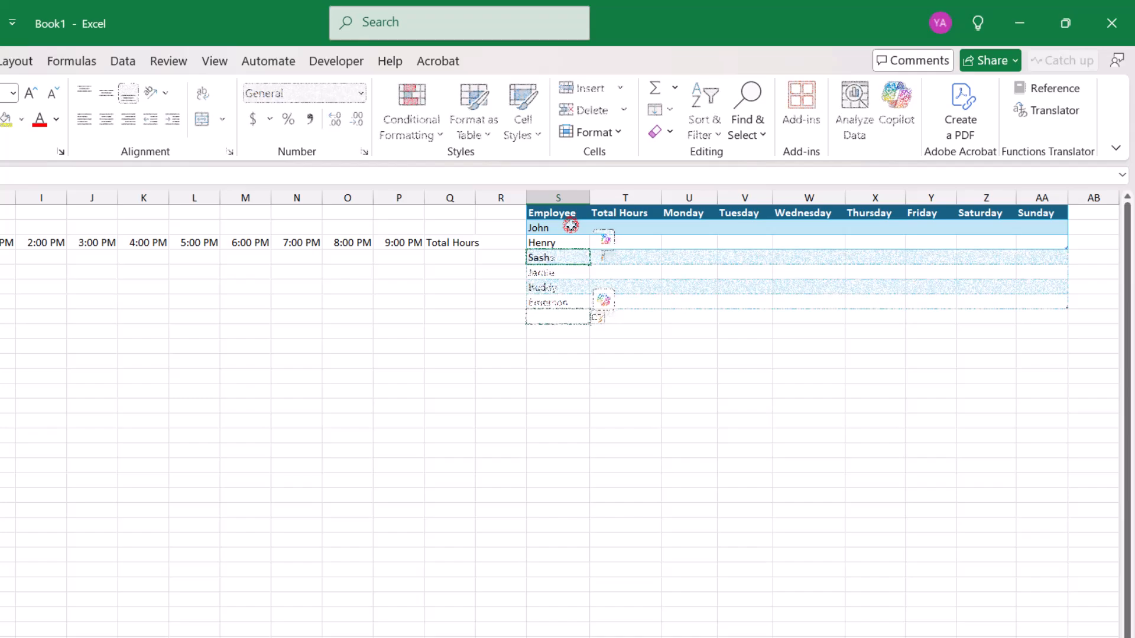
{"action": "type", "text": "Pepe"}
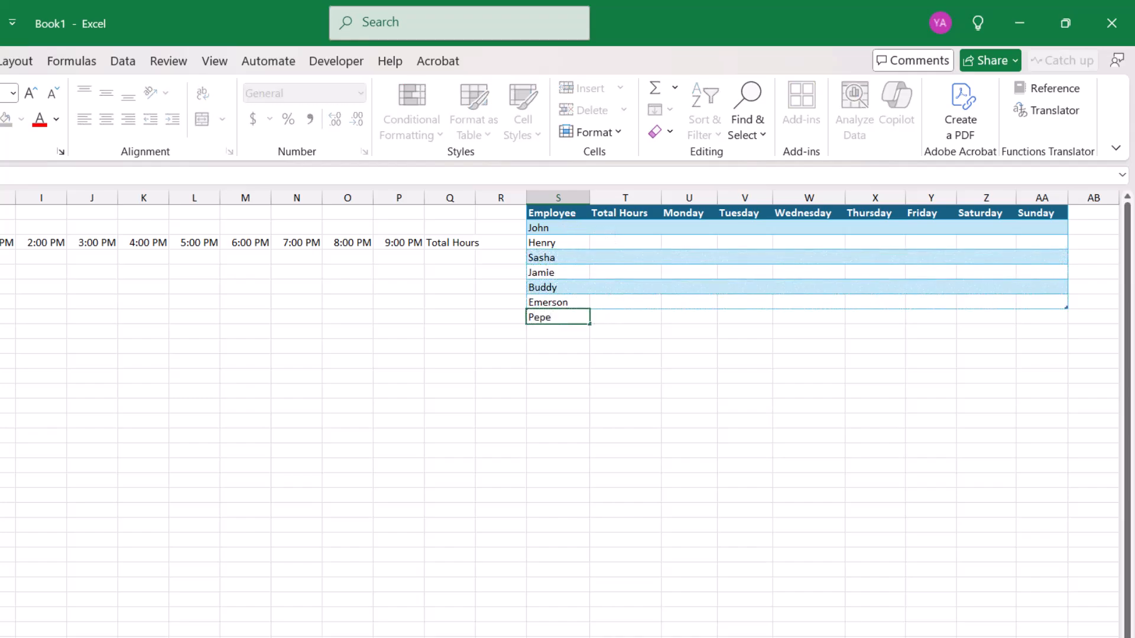
{"action": "key", "text": "Return"}
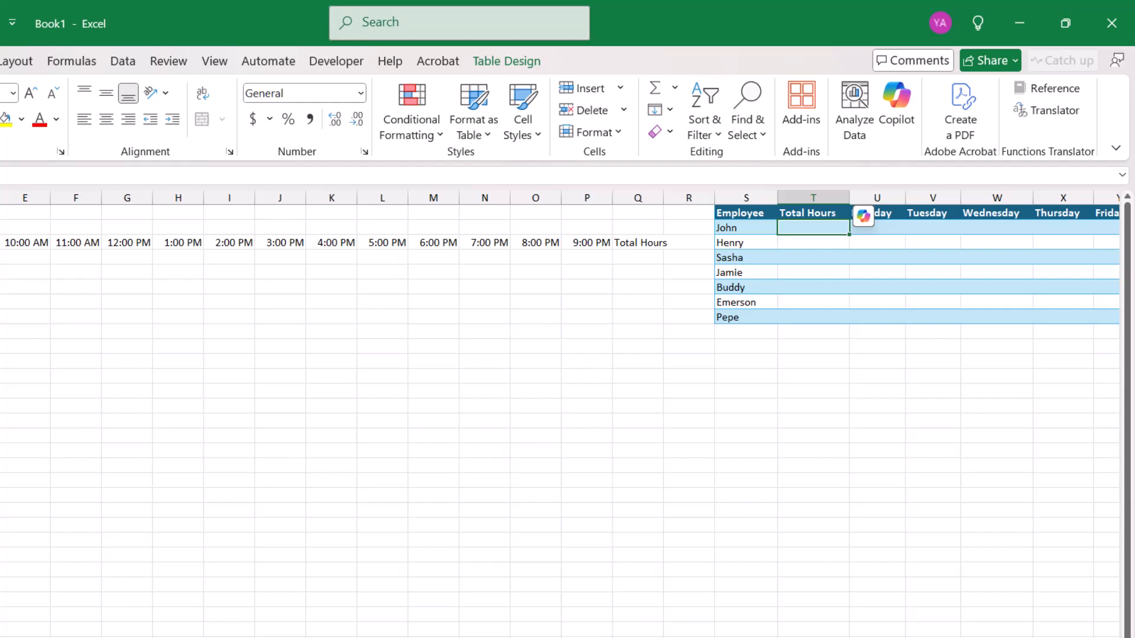
{"action": "type", "text": "=SUM"}
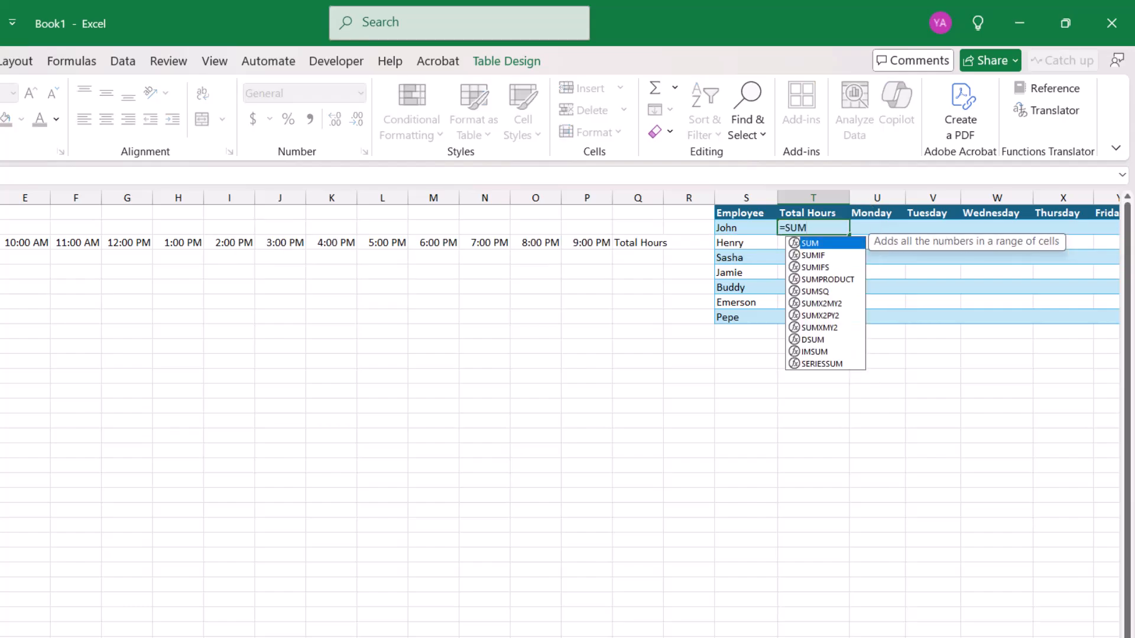
{"action": "type", "text": "IFS("}
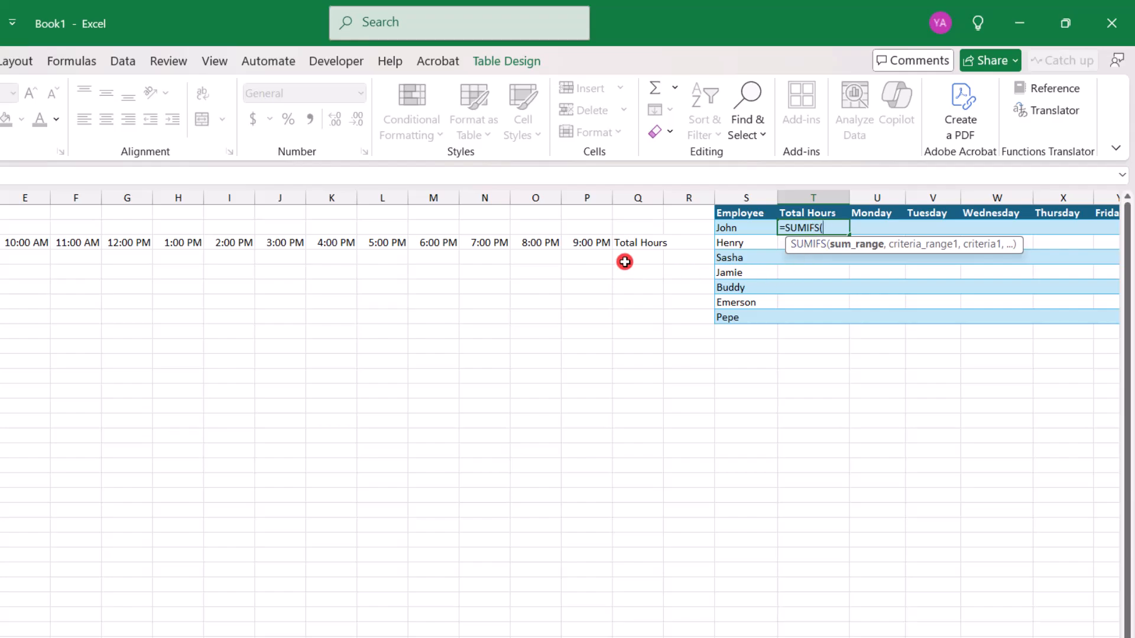
{"action": "left_click", "coordinate": [644, 193]}
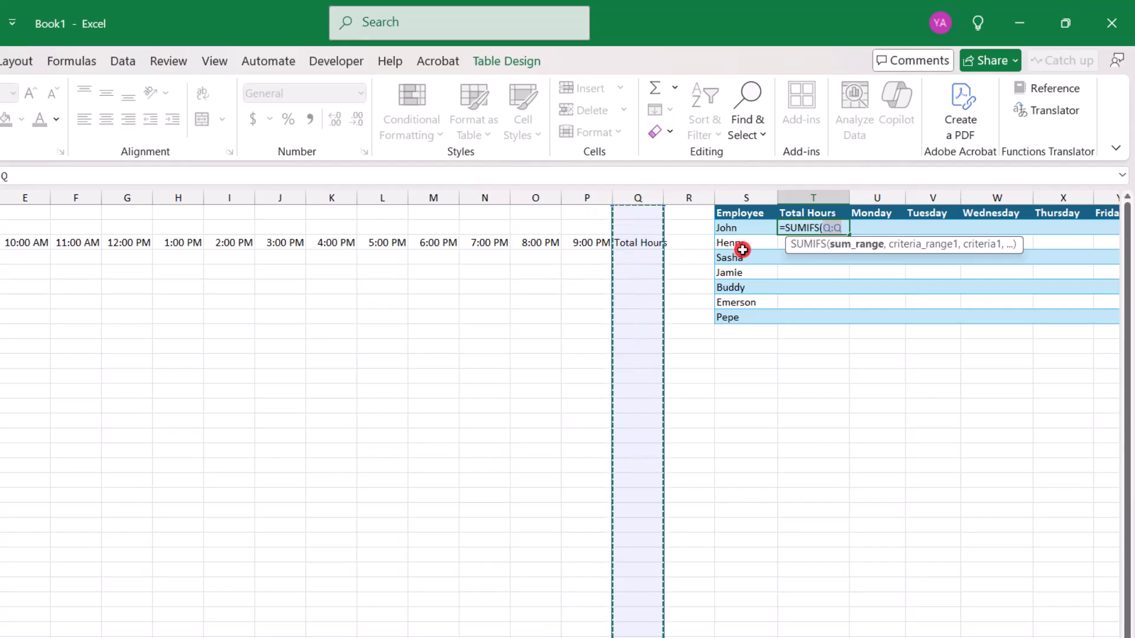
{"action": "type", "text": ","}
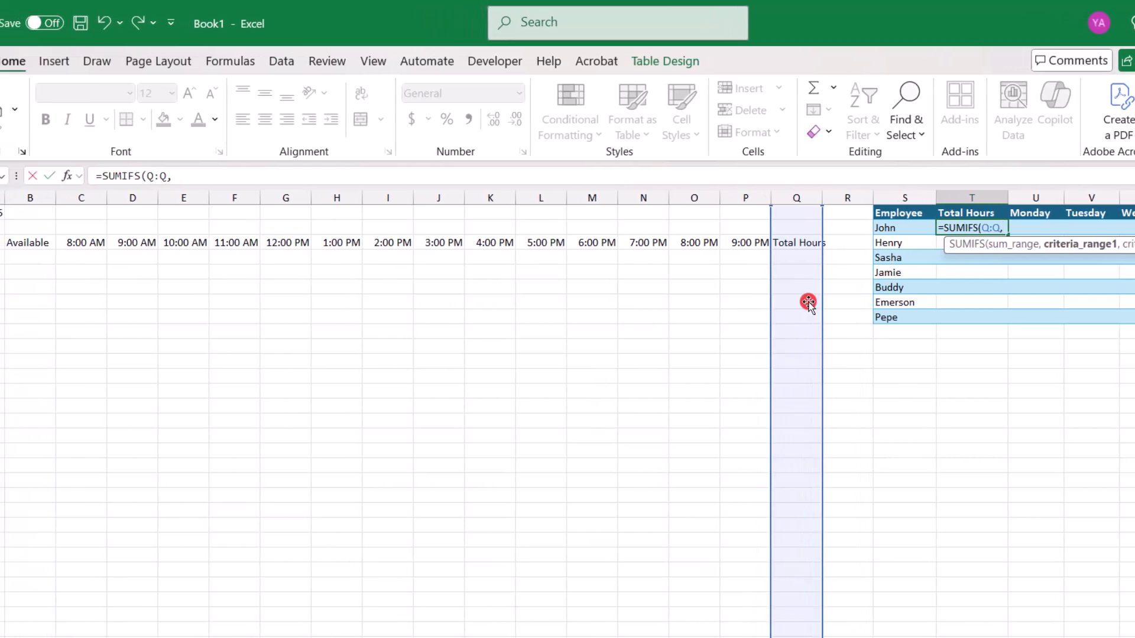
{"action": "left_click", "coordinate": [43, 197]}
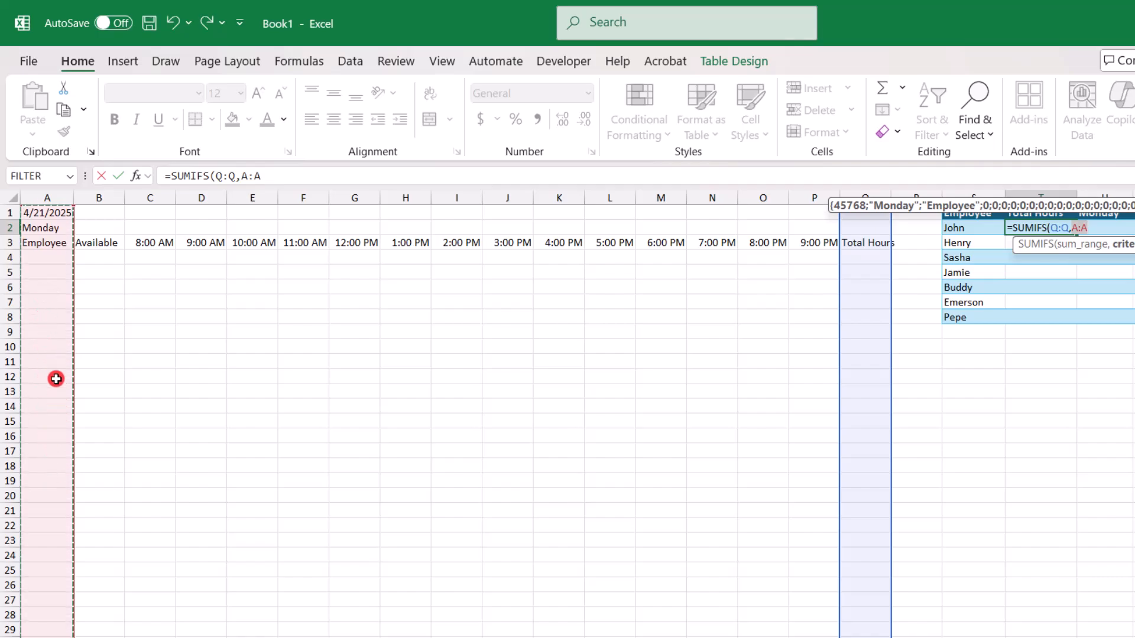
{"action": "type", "text": ","}
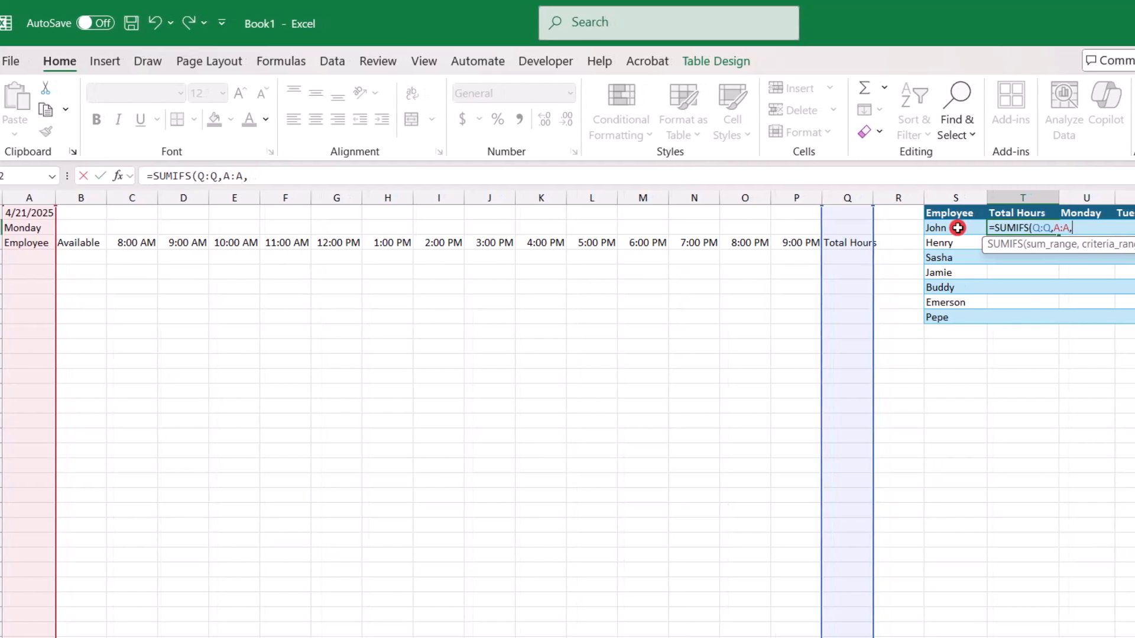
{"action": "left_click", "coordinate": [971, 225]}
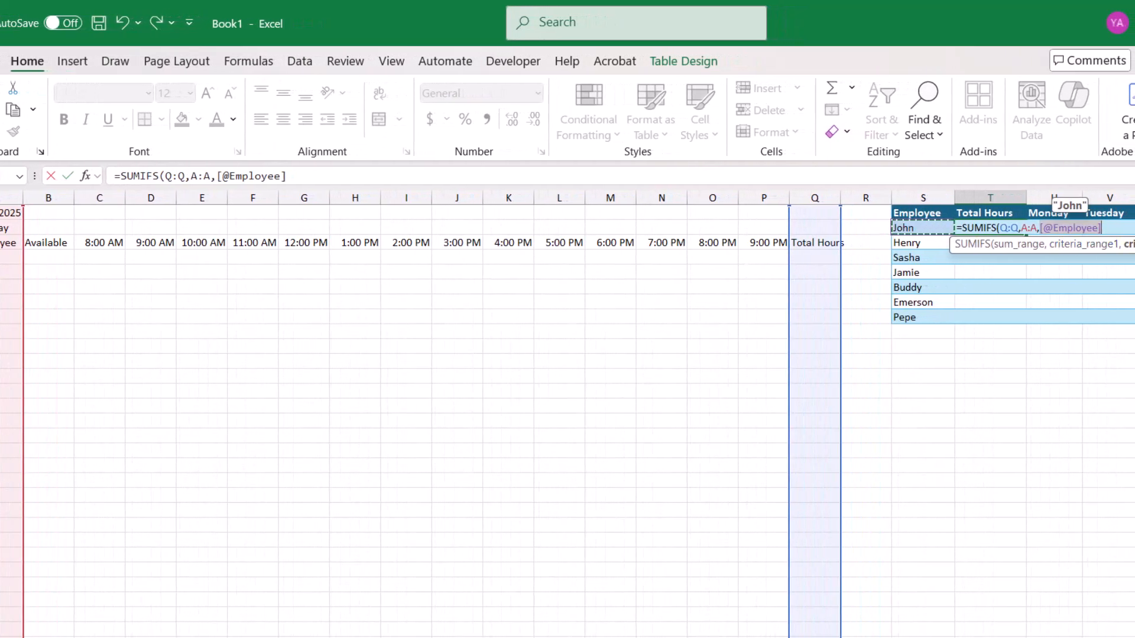
{"action": "key", "text": "Return"}
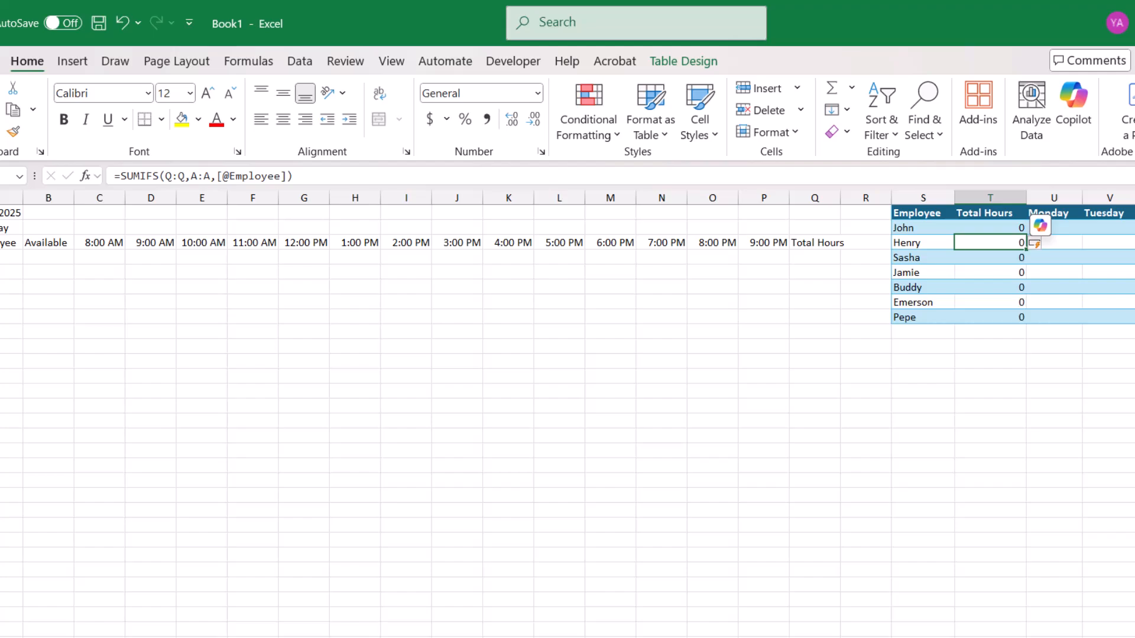
Center the Total Hours values in T2:T8 horizontally.
{"action": "left_click", "coordinate": [1013, 225]}
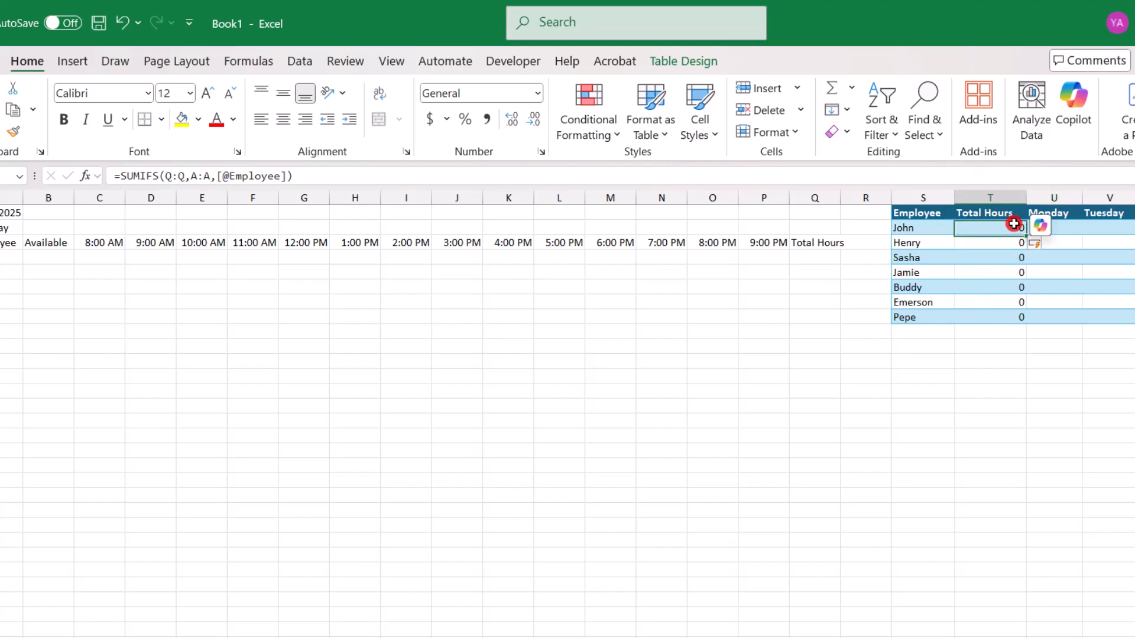
{"action": "left_click_drag", "start_coordinate": [1014, 224], "coordinate": [998, 322]}
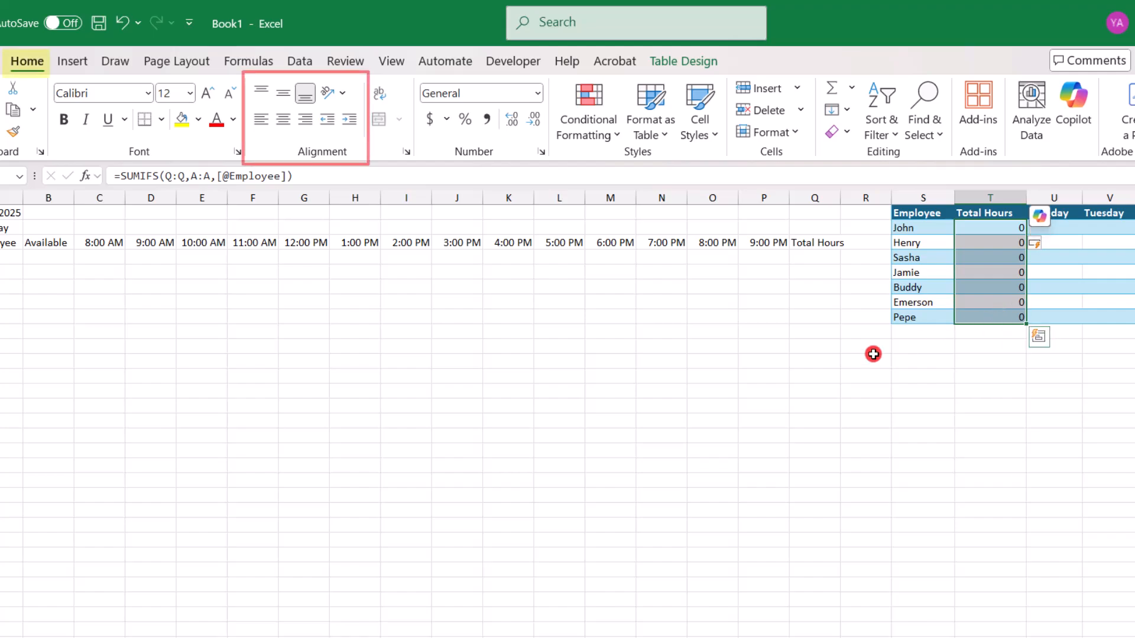
{"action": "left_click", "coordinate": [292, 122]}
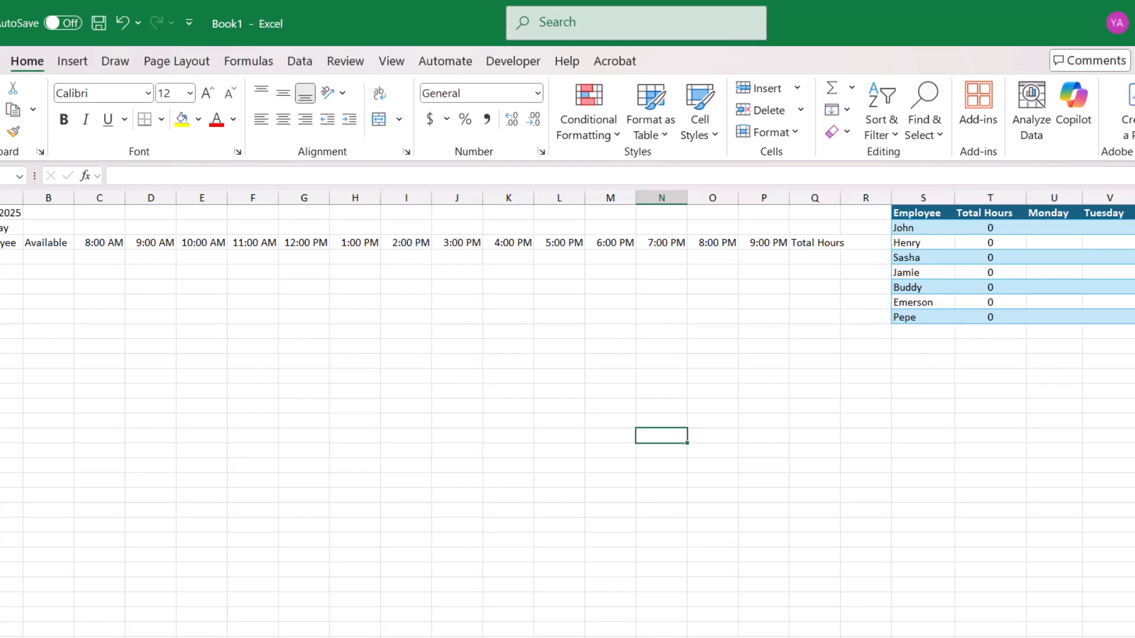
Add a conditional formatting rule to T2:T8 that marks values greater than 40 with Light Red Fill with Dark Red Text.
{"action": "left_click", "coordinate": [995, 205]}
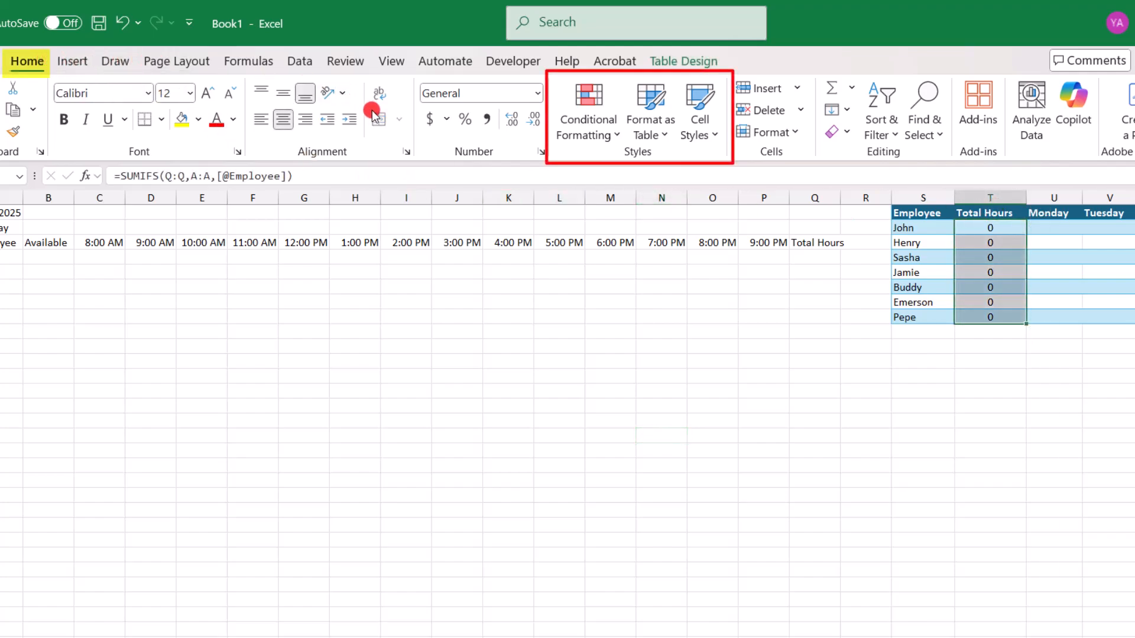
{"action": "left_click", "coordinate": [602, 138]}
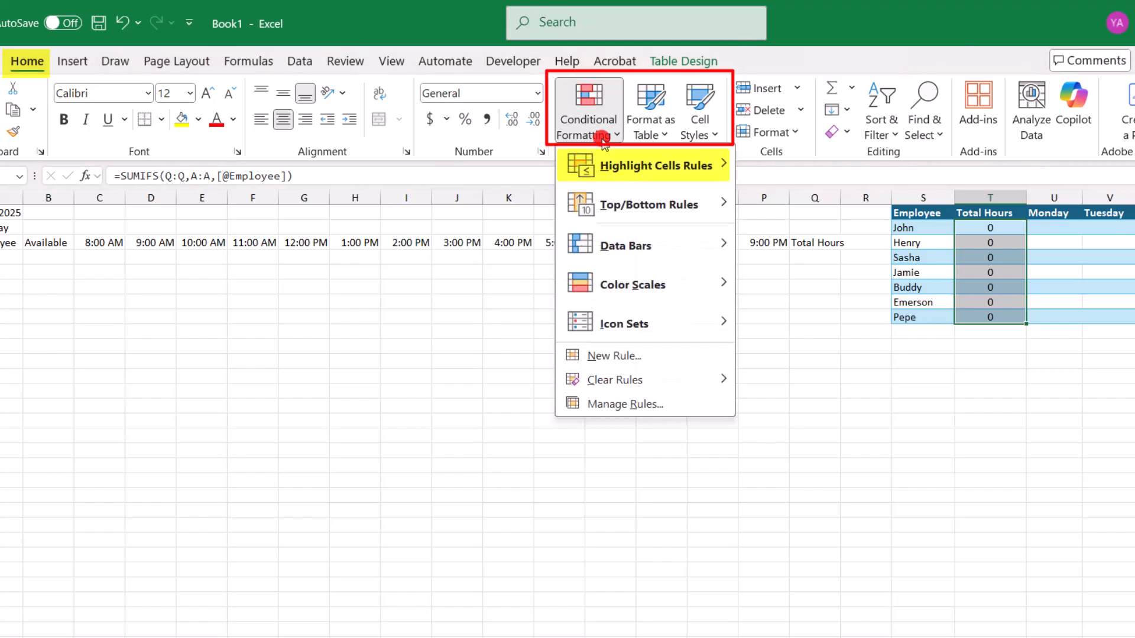
{"action": "mouse_move", "coordinate": [613, 170]}
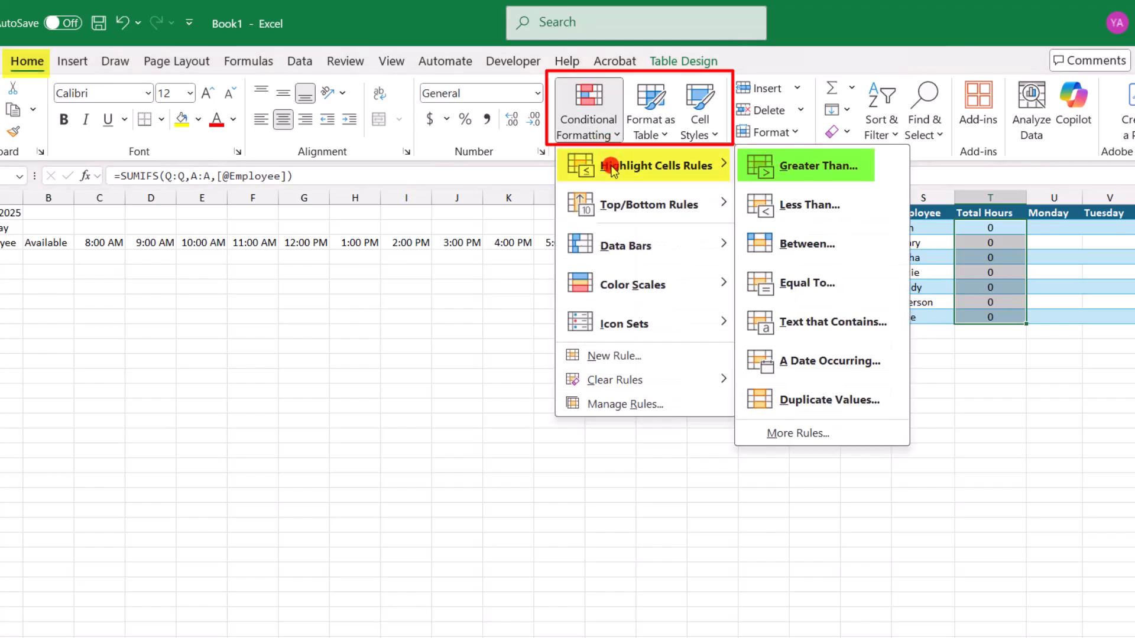
{"action": "left_click", "coordinate": [833, 165]}
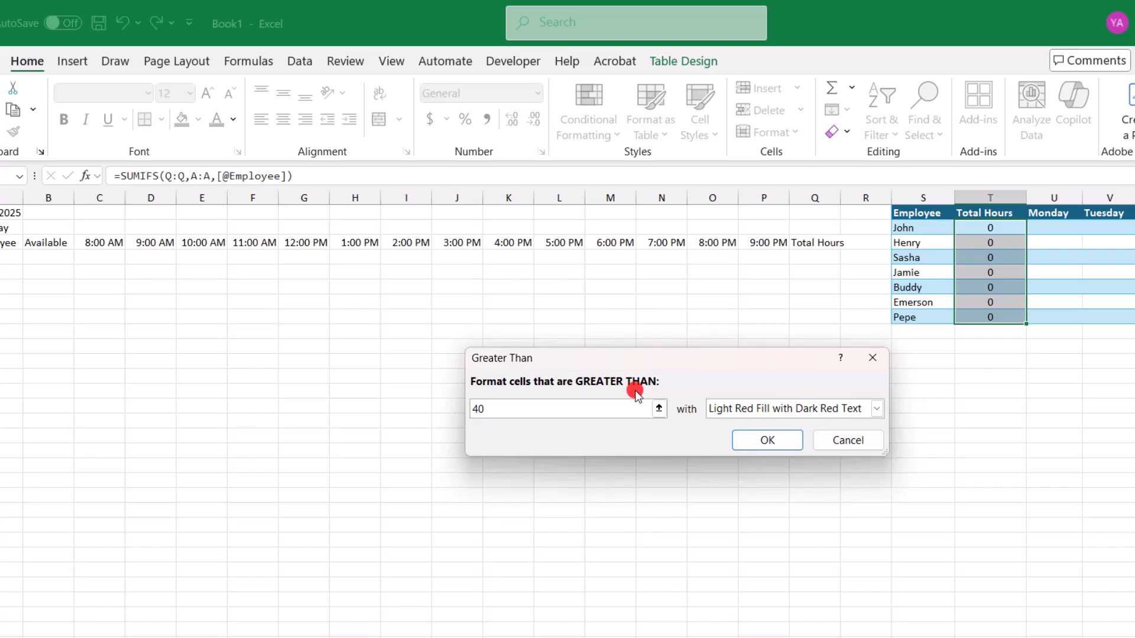
{"action": "left_click", "coordinate": [767, 441]}
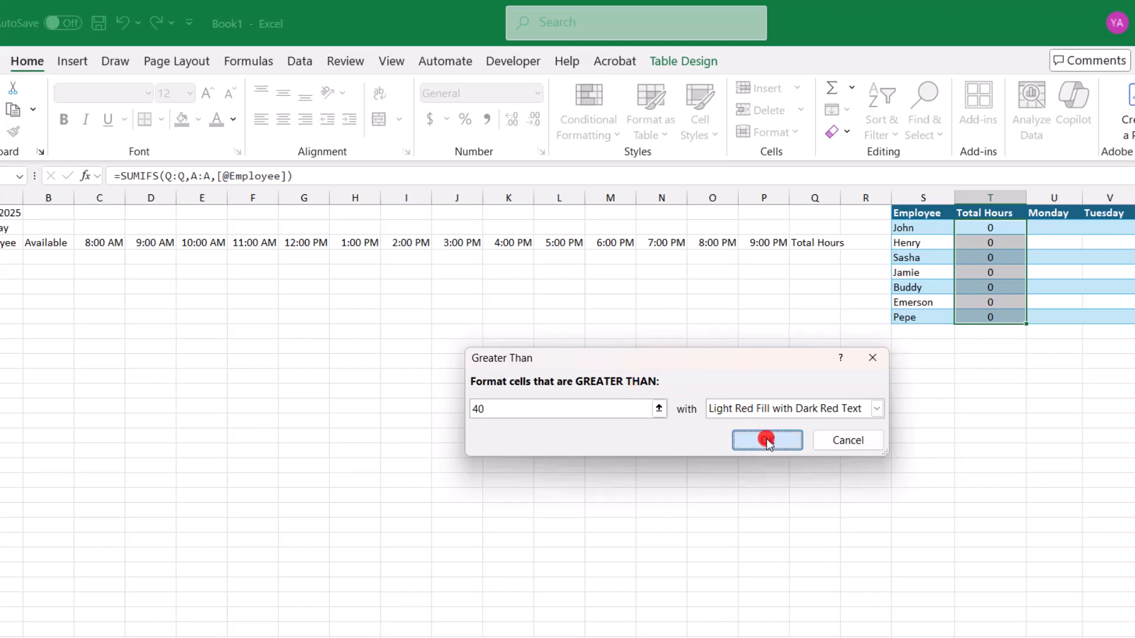
Test the highlight rule by entering 45 in T3, and undo that entry.
{"action": "left_click", "coordinate": [988, 241]}
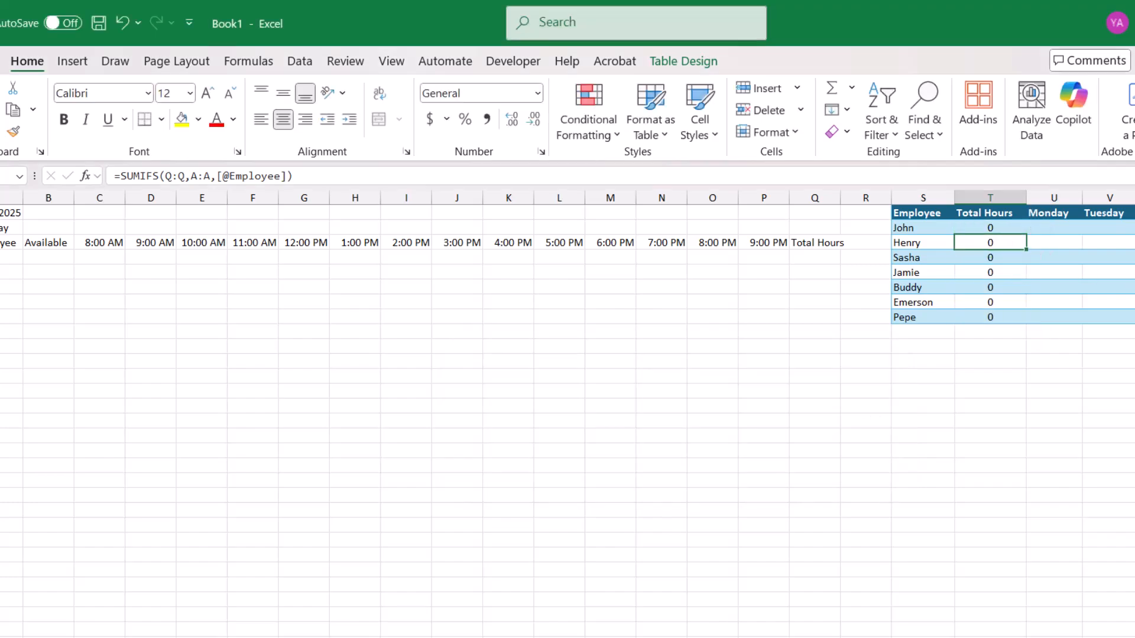
{"action": "type", "text": "45"}
{"action": "key", "text": "Return"}
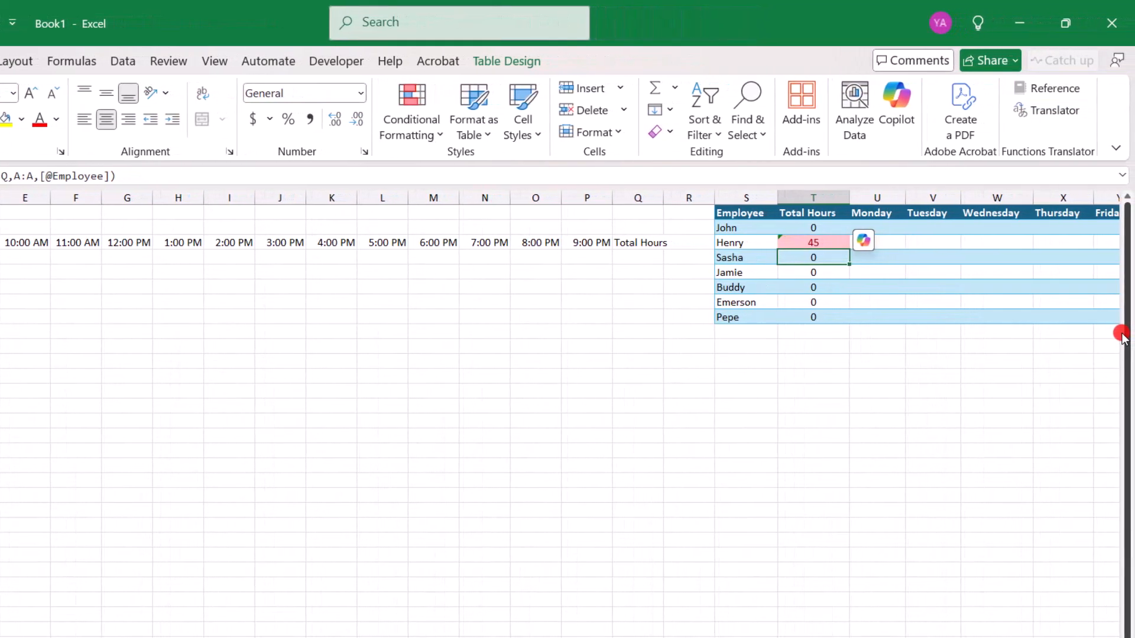
{"action": "key", "text": "ctrl+z"}
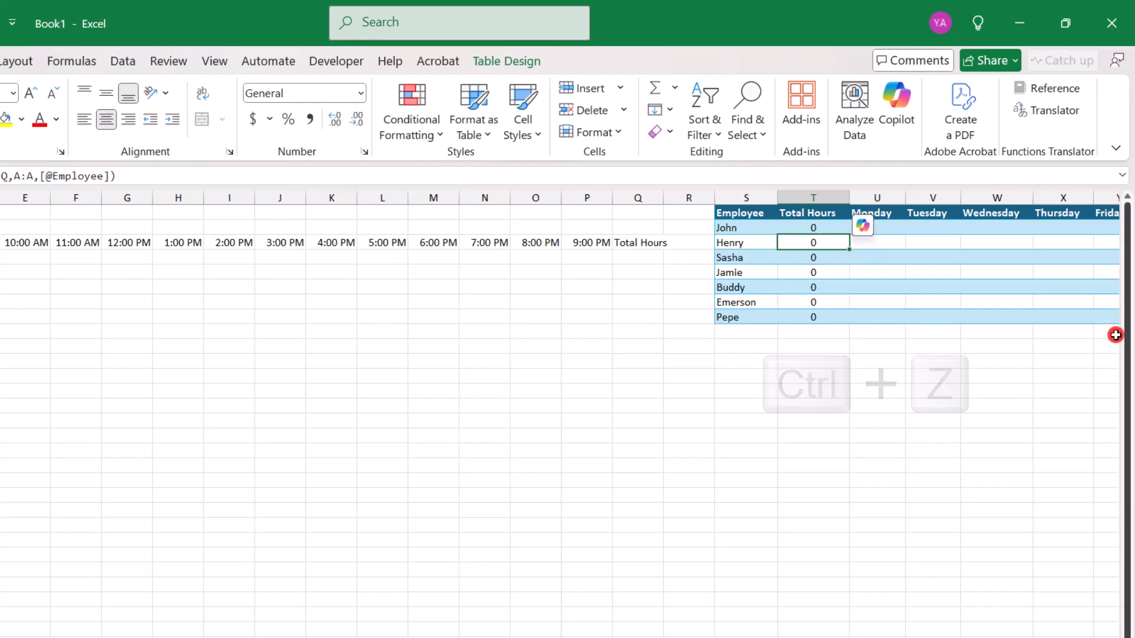
Enter UA in V2 under Tuesday and center the weekday cells U2:AA8 horizontally.
{"action": "left_click", "coordinate": [620, 636]}
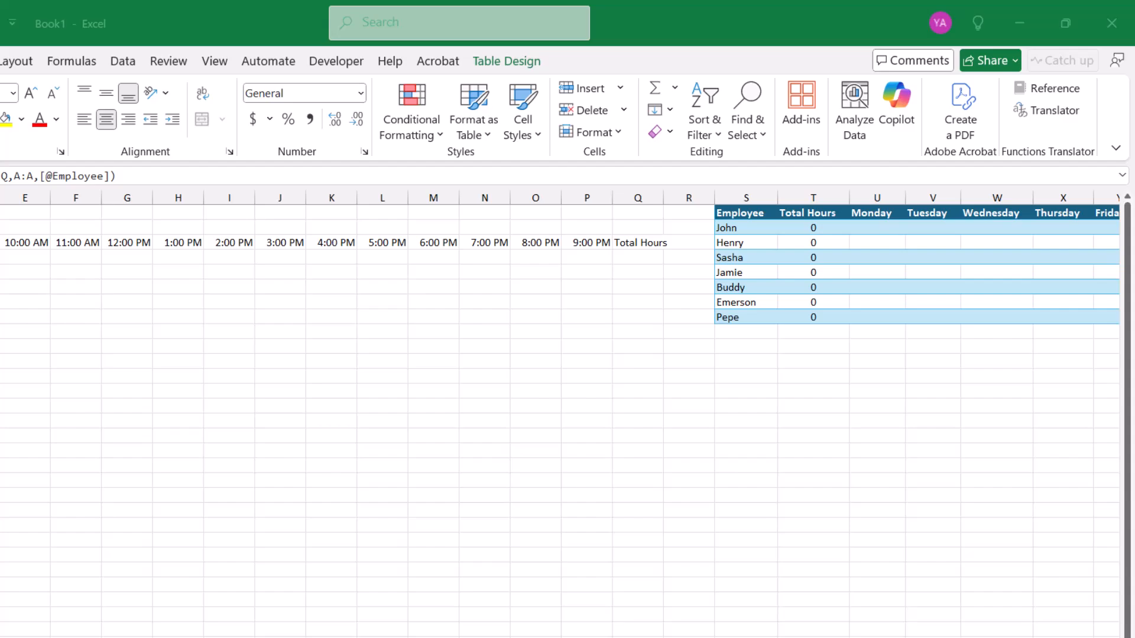
{"action": "scroll", "coordinate": [567, 355], "scroll_direction": "right", "scroll_amount": 3}
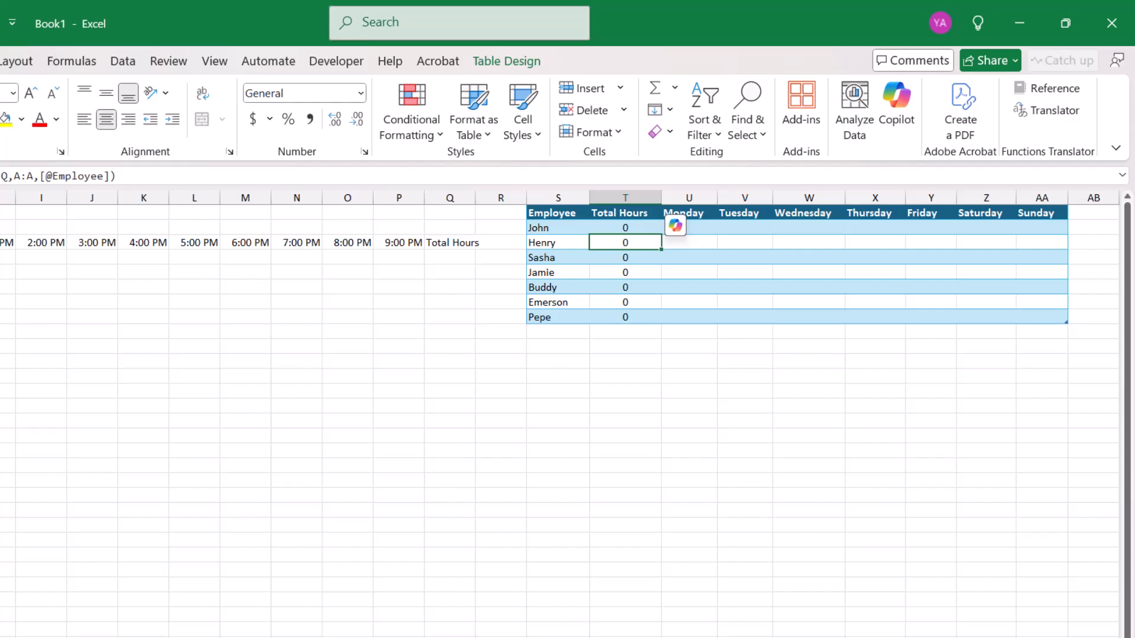
{"action": "left_click", "coordinate": [735, 230]}
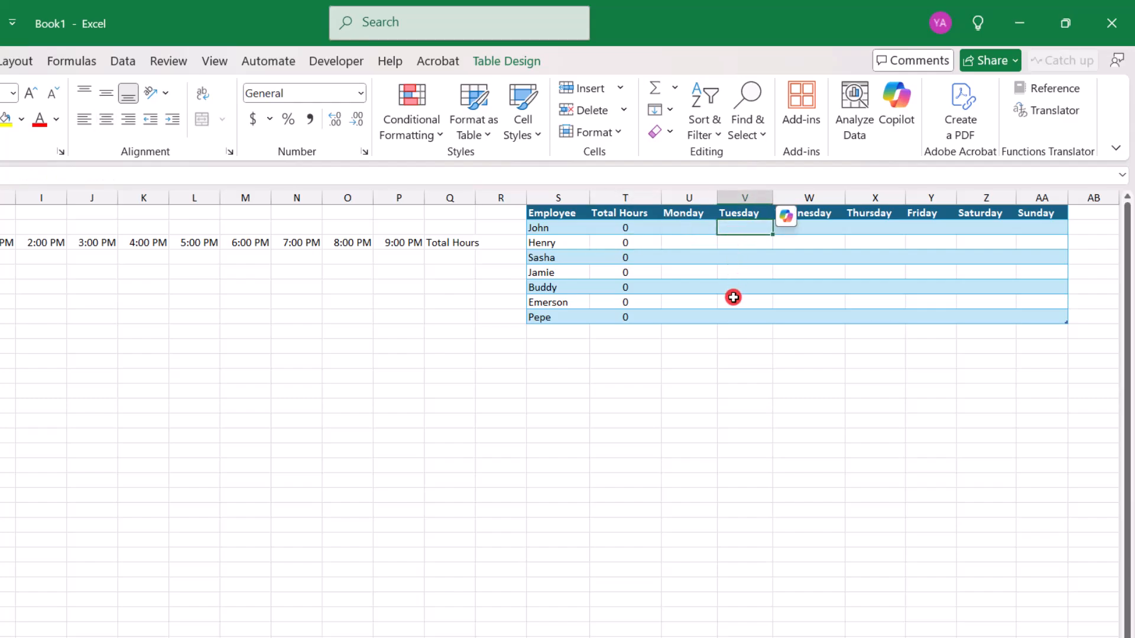
{"action": "type", "text": "UA"}
{"action": "key", "text": "Return"}
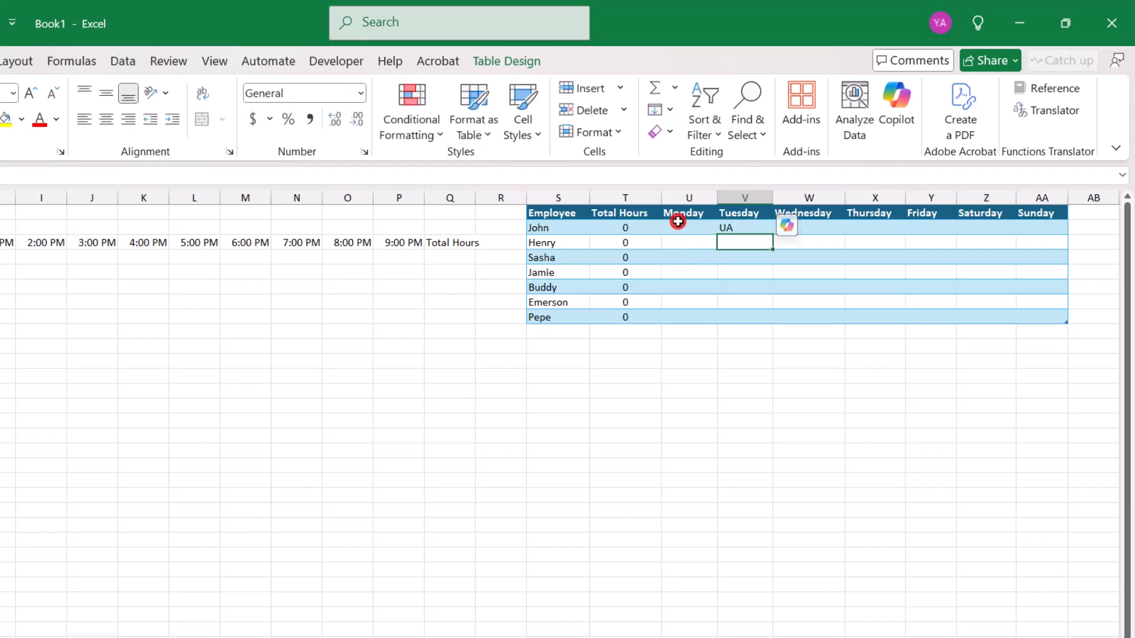
{"action": "left_click_drag", "start_coordinate": [676, 223], "coordinate": [1042, 317]}
{"action": "left_click", "coordinate": [107, 120]}
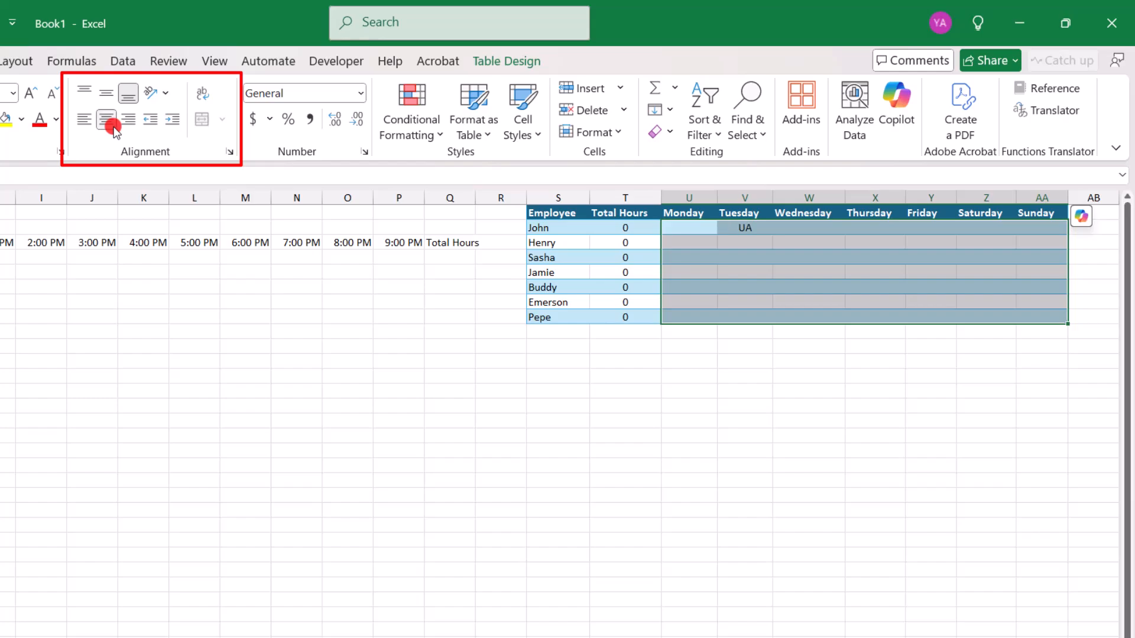
Enter UA in X2 to mark the first employee unavailable on Thursday.
{"action": "left_click", "coordinate": [739, 227]}
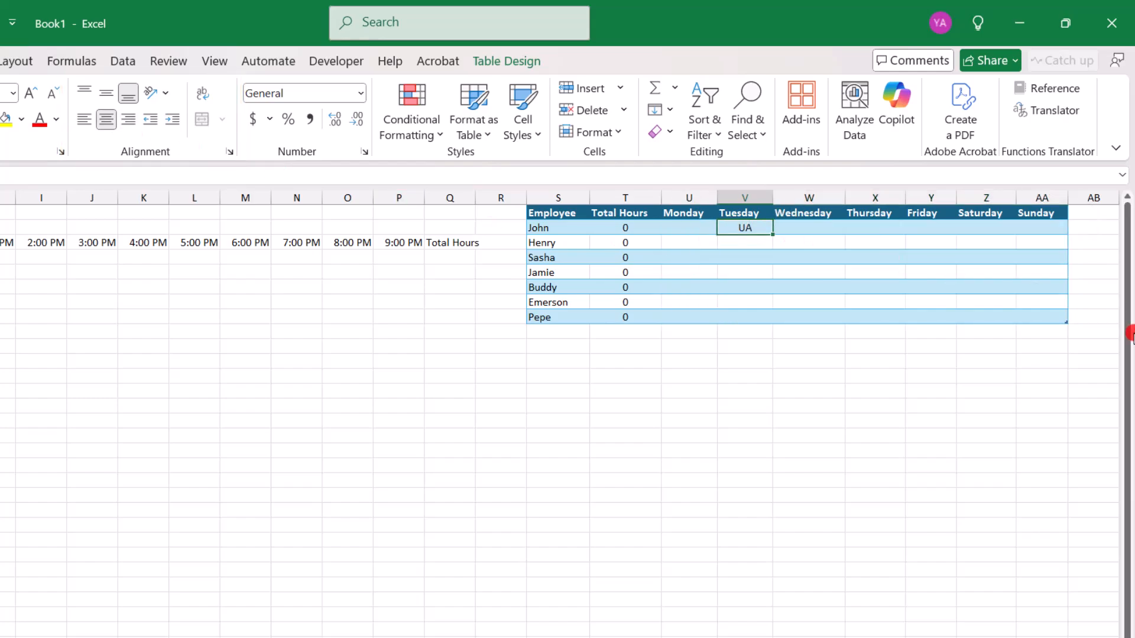
{"action": "key", "text": "Right"}
{"action": "key", "text": "Right"}
{"action": "type", "text": "UA"}
{"action": "key", "text": "Return"}
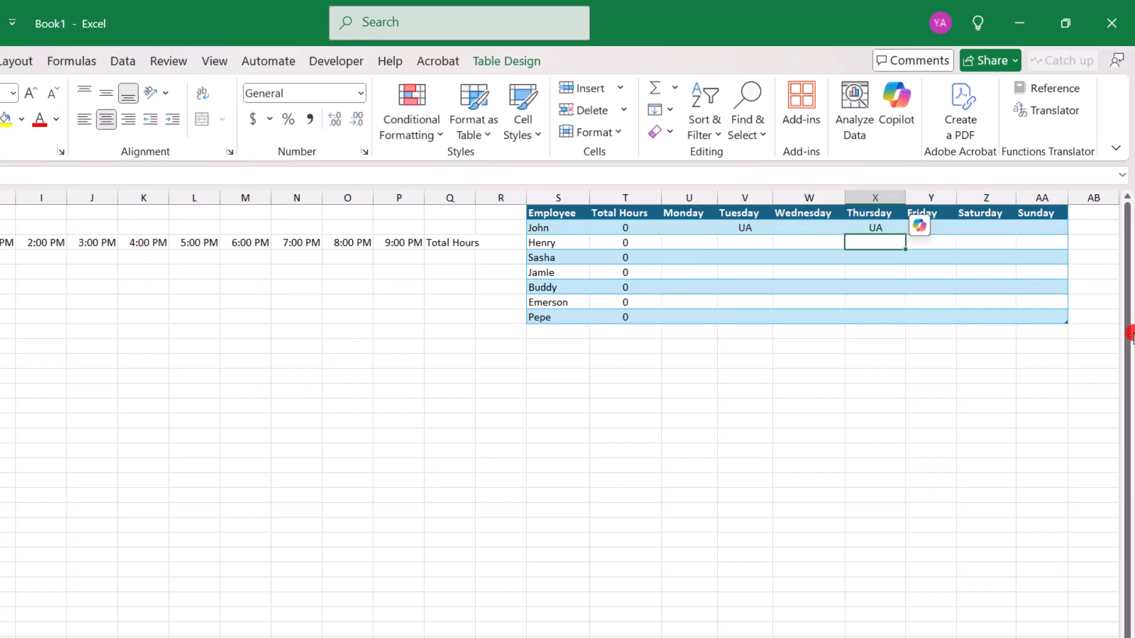
Enter UA in U8 and copy it across the last two employees' Monday to Friday cells, U7:Y8.
{"action": "left_click", "coordinate": [689, 318]}
{"action": "type", "text": "UA"}
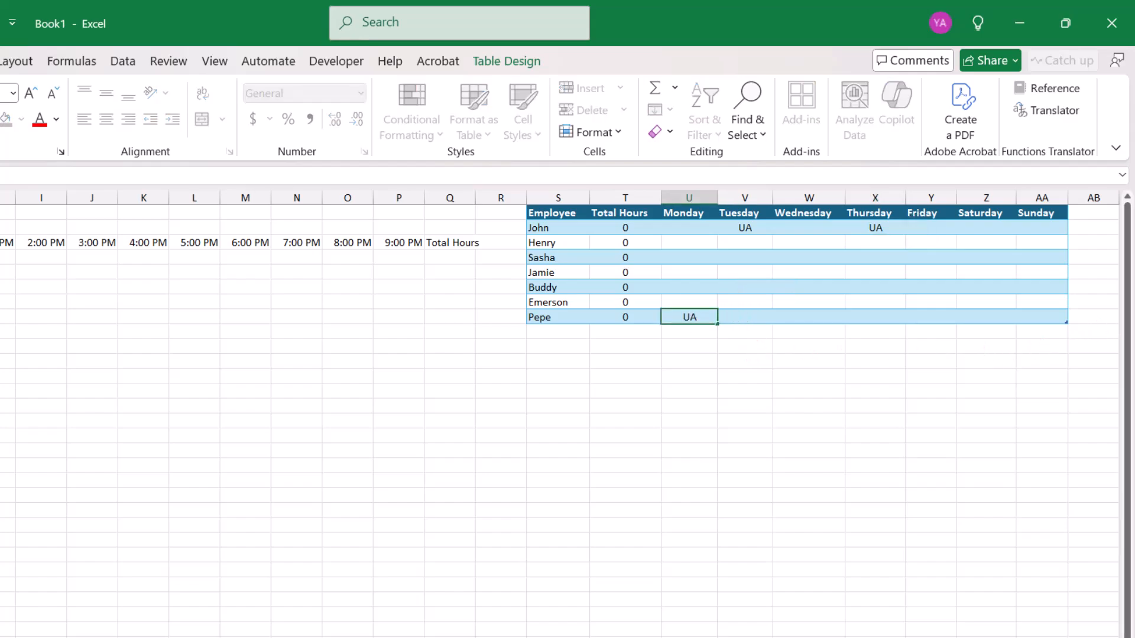
{"action": "key", "text": "Tab"}
{"action": "key", "text": "Left"}
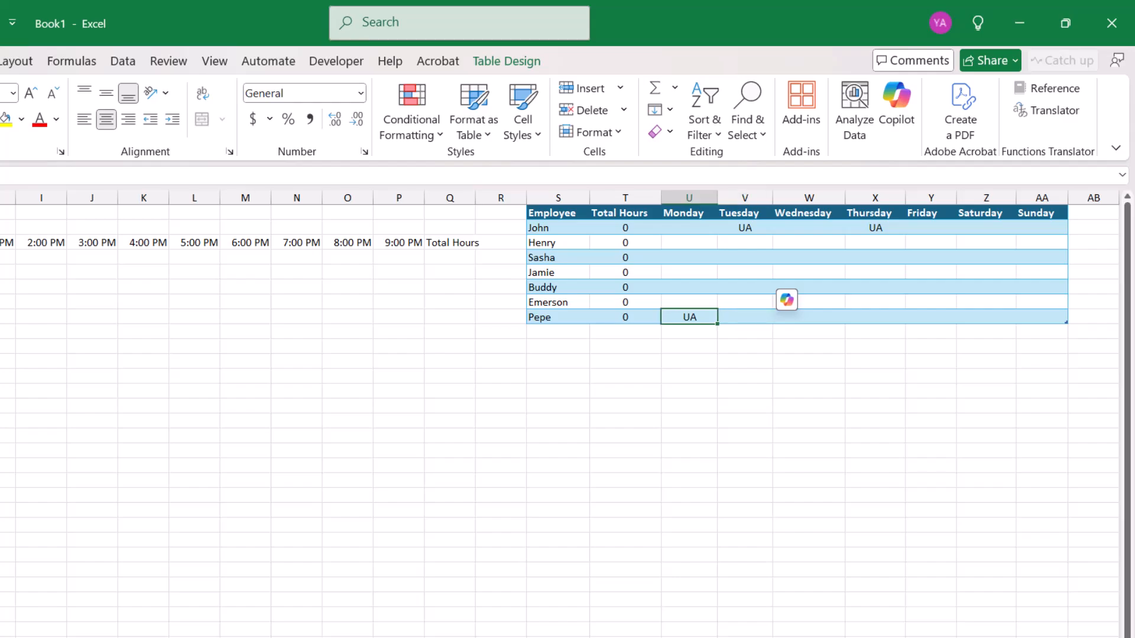
{"action": "key", "text": "ctrl+c"}
{"action": "left_click_drag", "start_coordinate": [689, 301], "coordinate": [931, 317]}
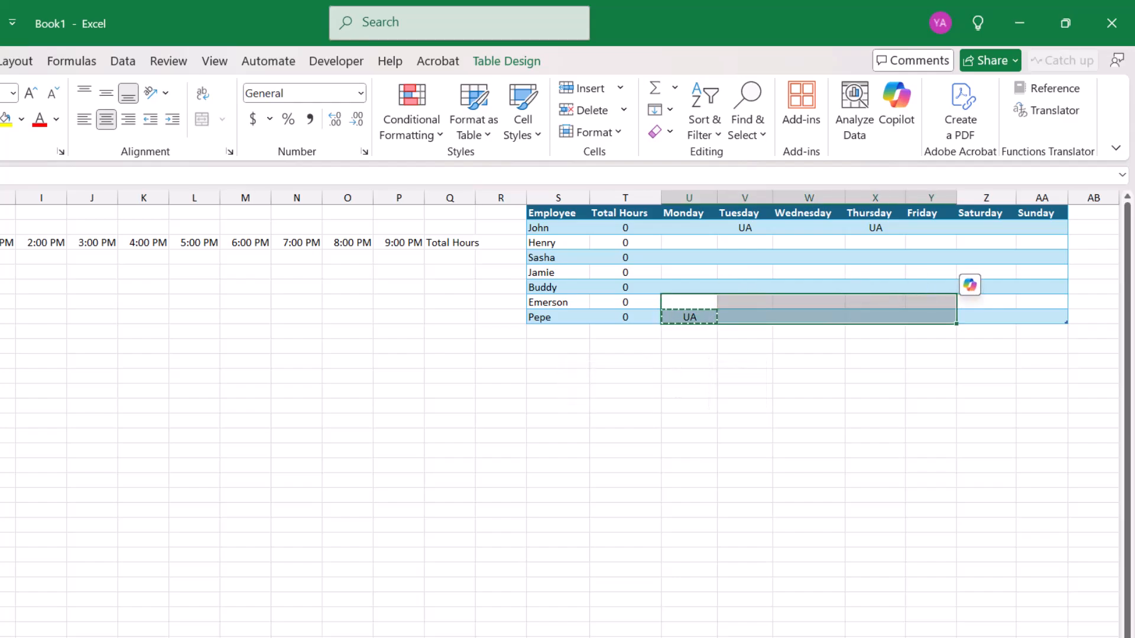
{"action": "key", "text": "ctrl+v"}
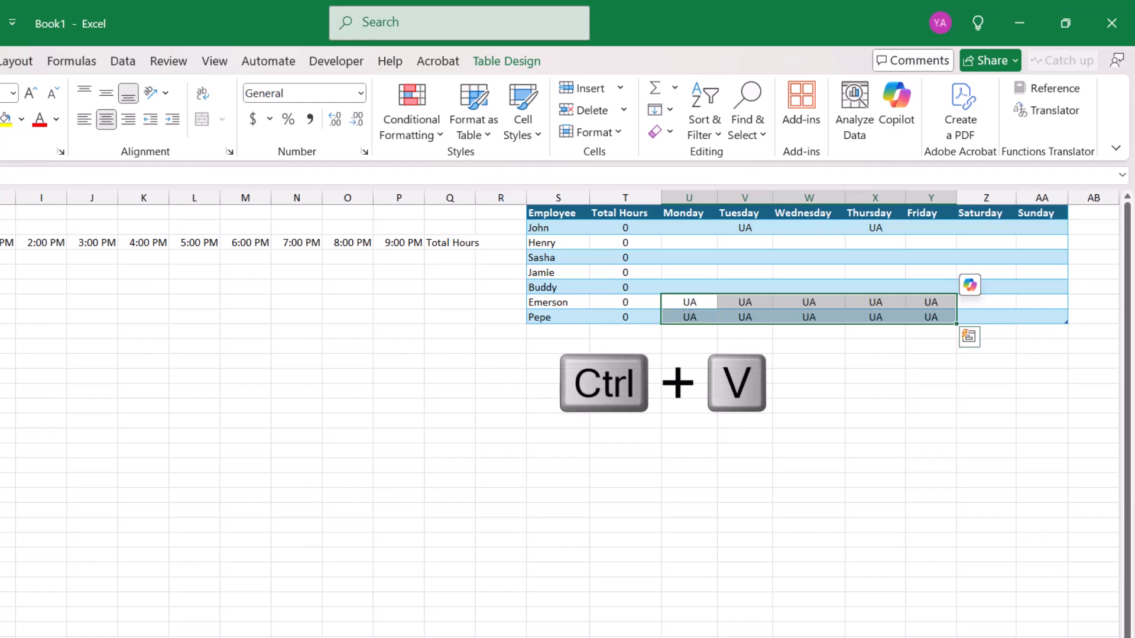
Copy the UA entry from X2 into the Saturday and Sunday cells Z3:AA6.
{"action": "left_click", "coordinate": [986, 243]}
{"action": "left_click", "coordinate": [875, 228]}
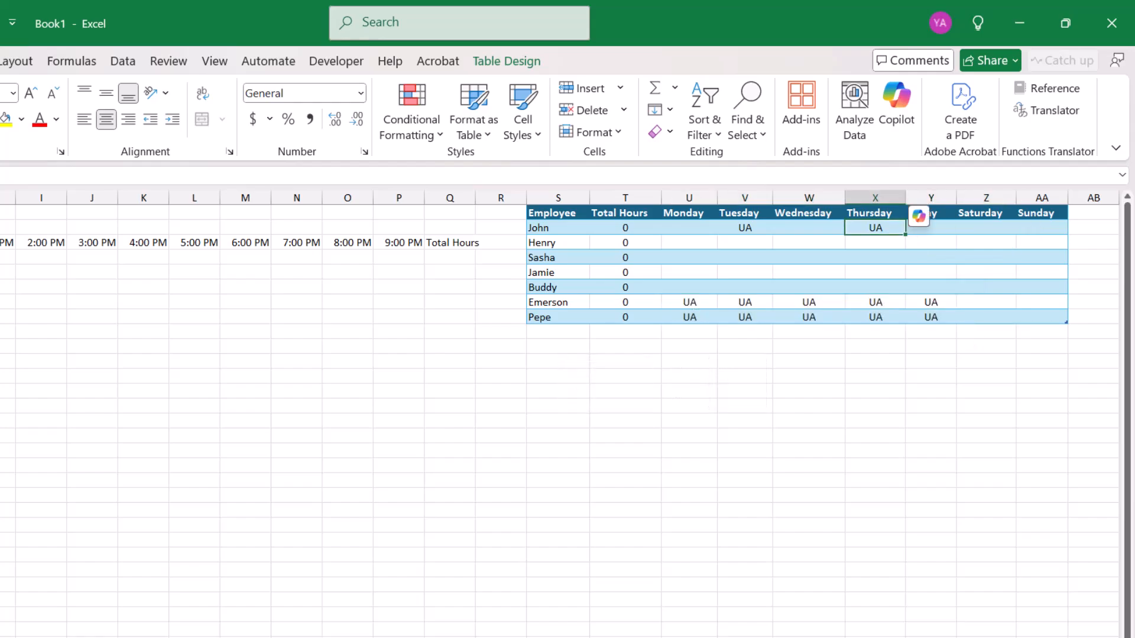
{"action": "key", "text": "ctrl+c"}
{"action": "left_click_drag", "start_coordinate": [987, 242], "coordinate": [1042, 287]}
{"action": "key", "text": "ctrl+v"}
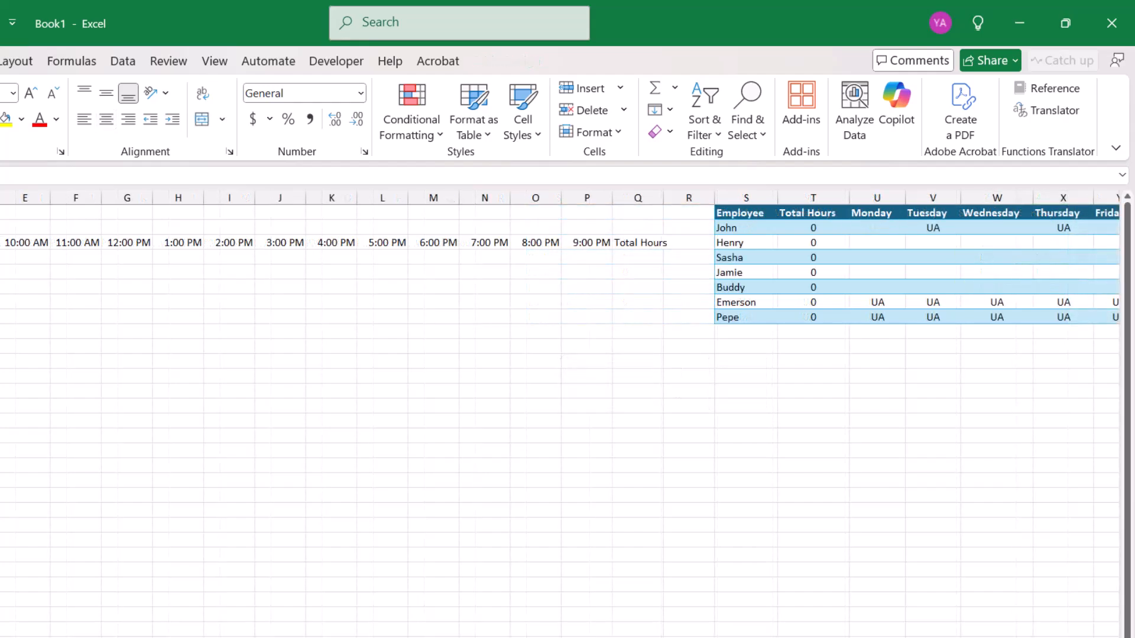
Convert the schedule header row A3:Q3 into a table, marking that it has headers.
{"action": "left_click_drag", "start_coordinate": [4, 242], "coordinate": [848, 247]}
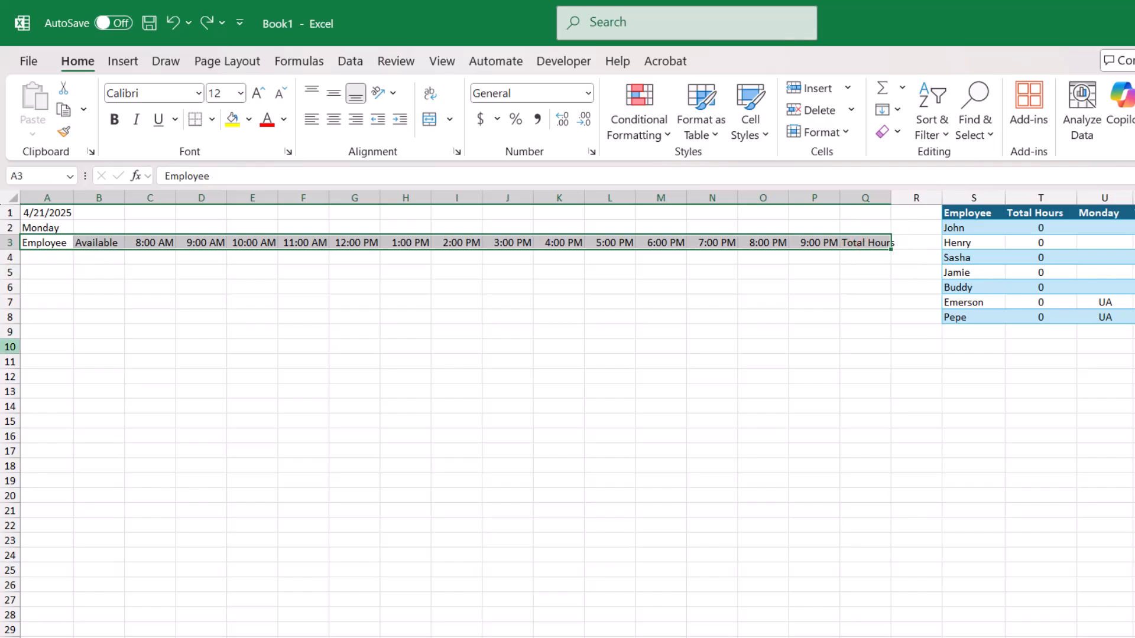
{"action": "key", "text": "ctrl+t"}
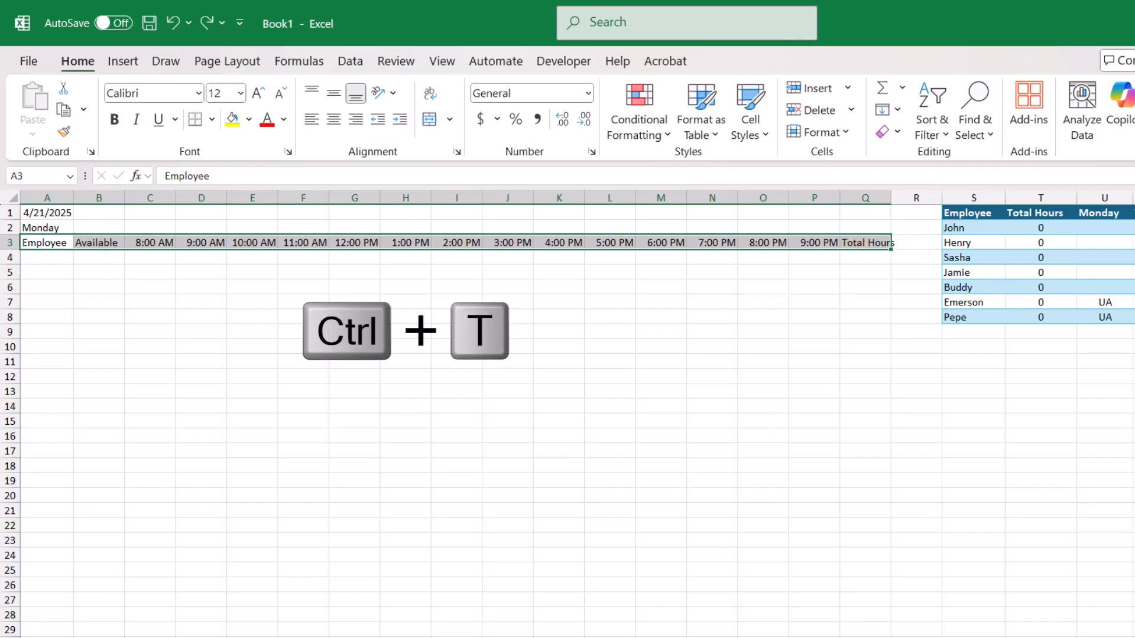
{"action": "left_click", "coordinate": [637, 420]}
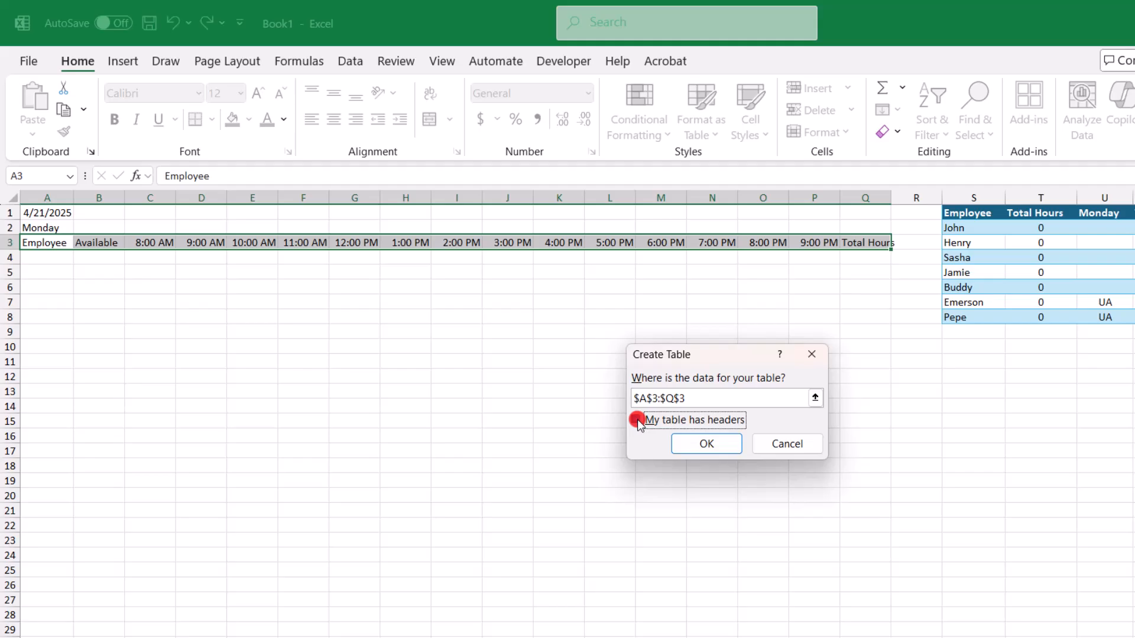
{"action": "left_click", "coordinate": [727, 440]}
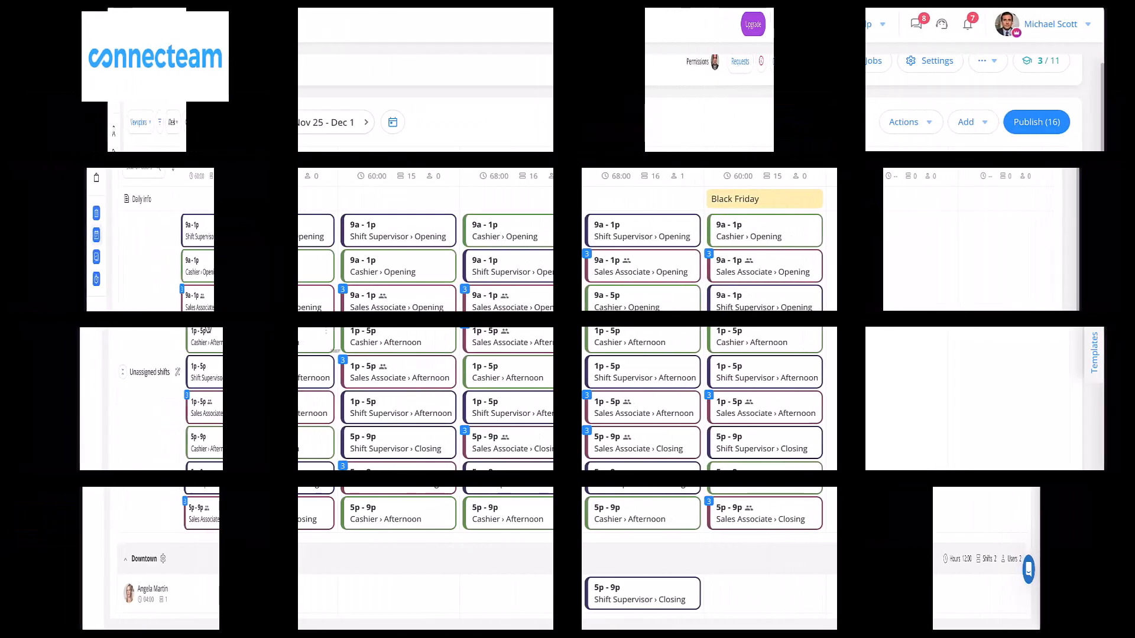
In Connecteam, auto-assign the unassigned shifts of the Nov 25 - Dec 1 week and return to the schedule.
{"action": "left_click", "coordinate": [203, 372]}
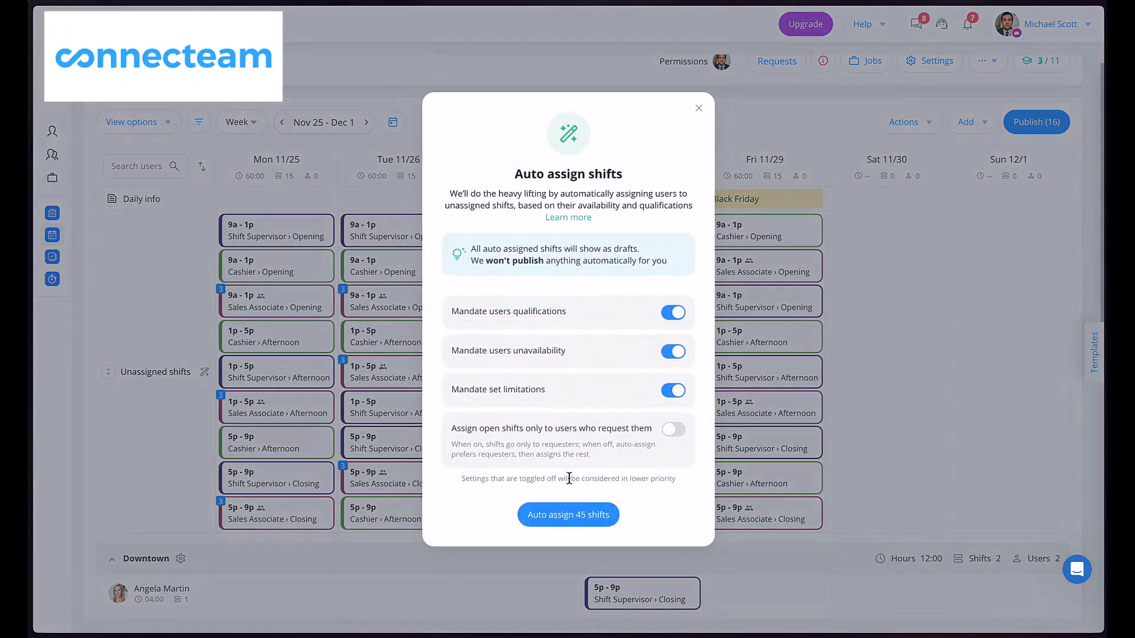
{"action": "left_click", "coordinate": [567, 514]}
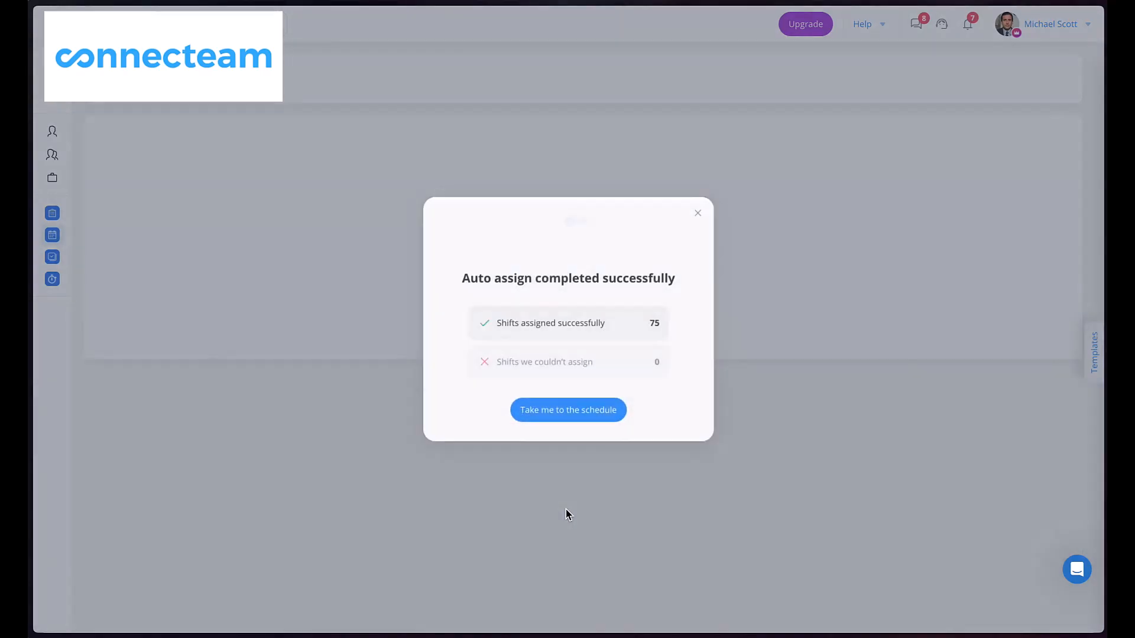
{"action": "left_click", "coordinate": [573, 410]}
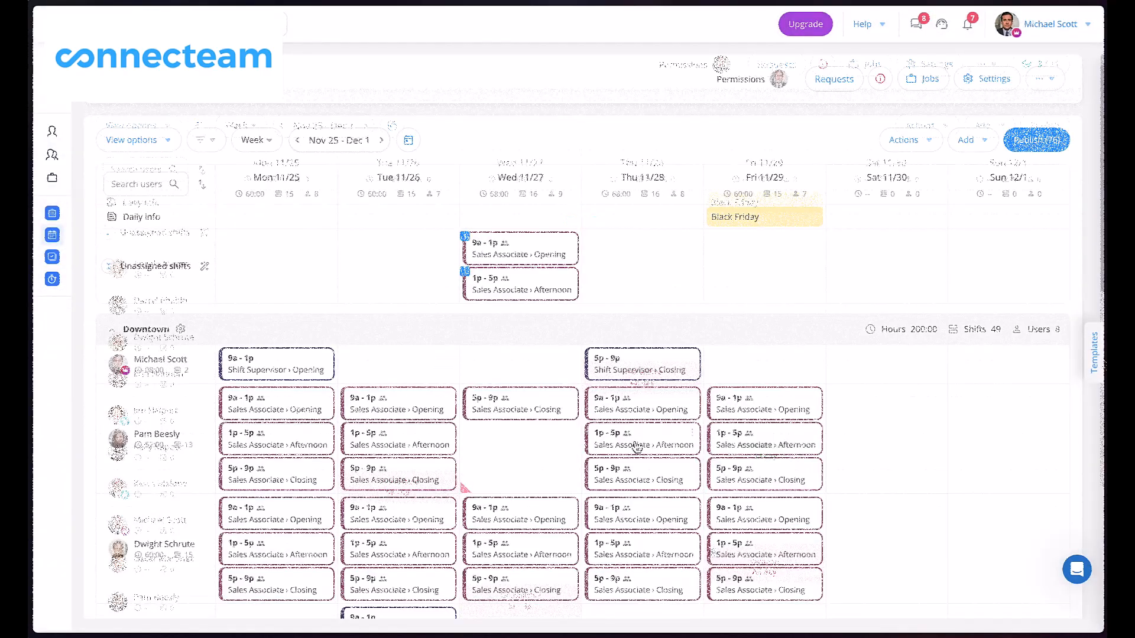
Apply the Busy Week template to the Nov 25 - Dec 1 schedule.
{"action": "left_click", "coordinate": [1095, 358]}
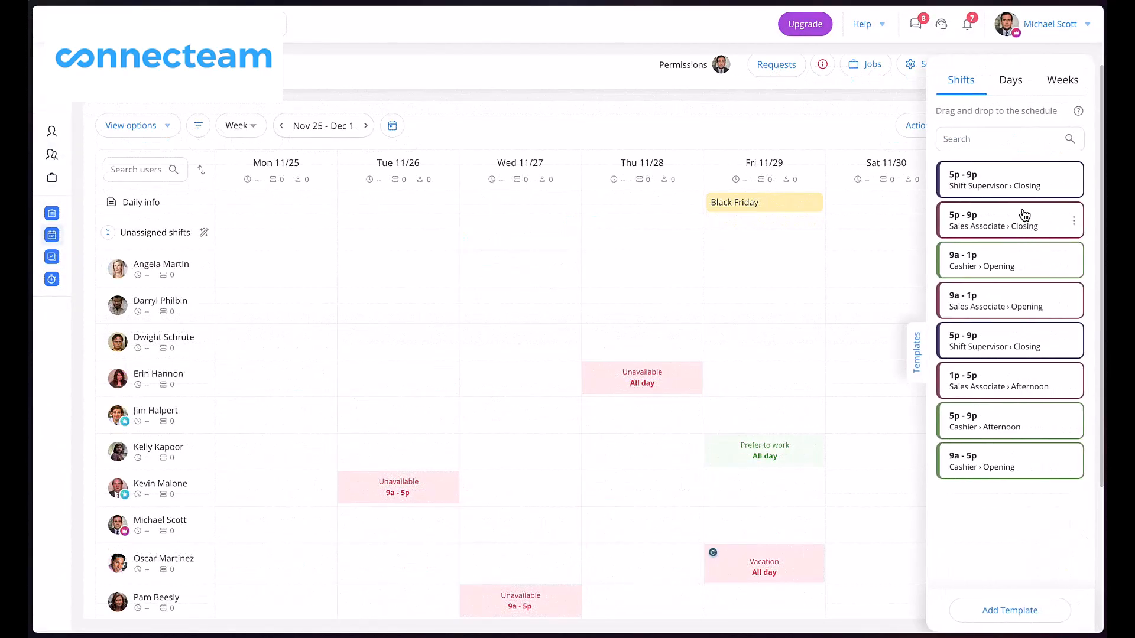
{"action": "left_click", "coordinate": [1011, 82]}
{"action": "left_click", "coordinate": [1057, 89]}
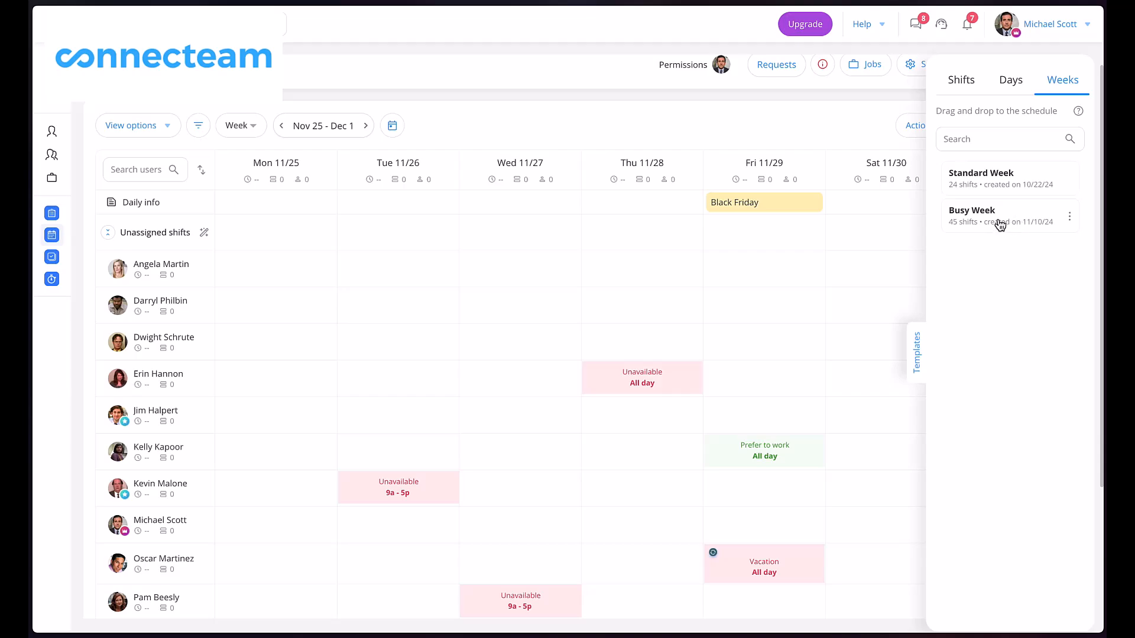
{"action": "left_click_drag", "start_coordinate": [999, 224], "coordinate": [638, 318]}
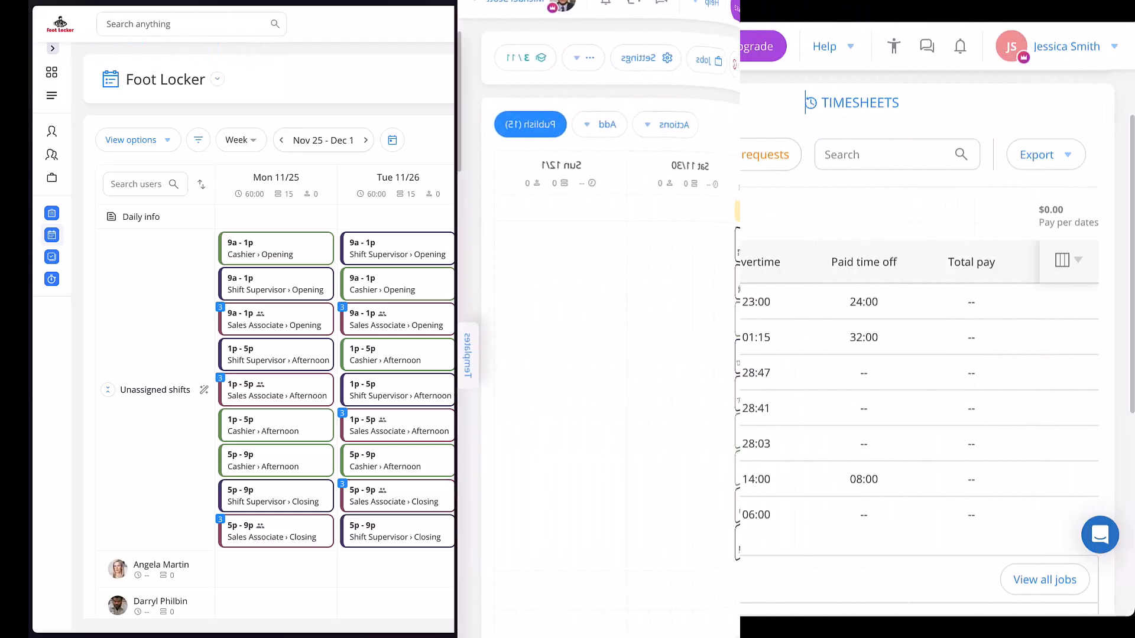
Set the timesheets date range to 01/10/2023 to 31/10/2023 and open the first employee's timesheet.
{"action": "left_click", "coordinate": [330, 157]}
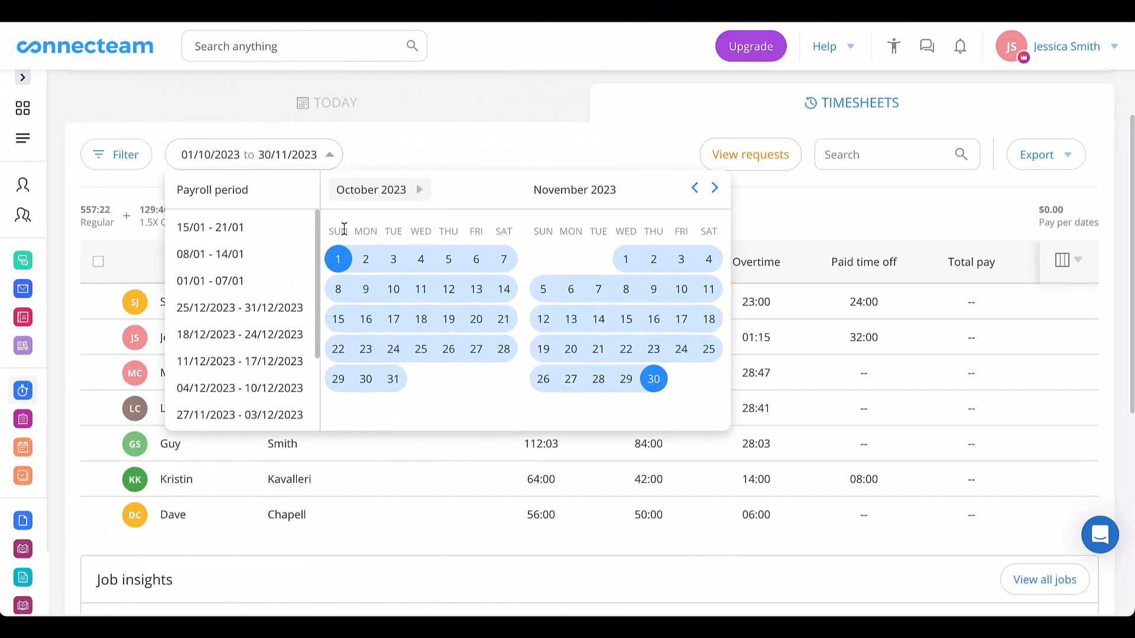
{"action": "left_click", "coordinate": [343, 260]}
{"action": "left_click", "coordinate": [394, 380]}
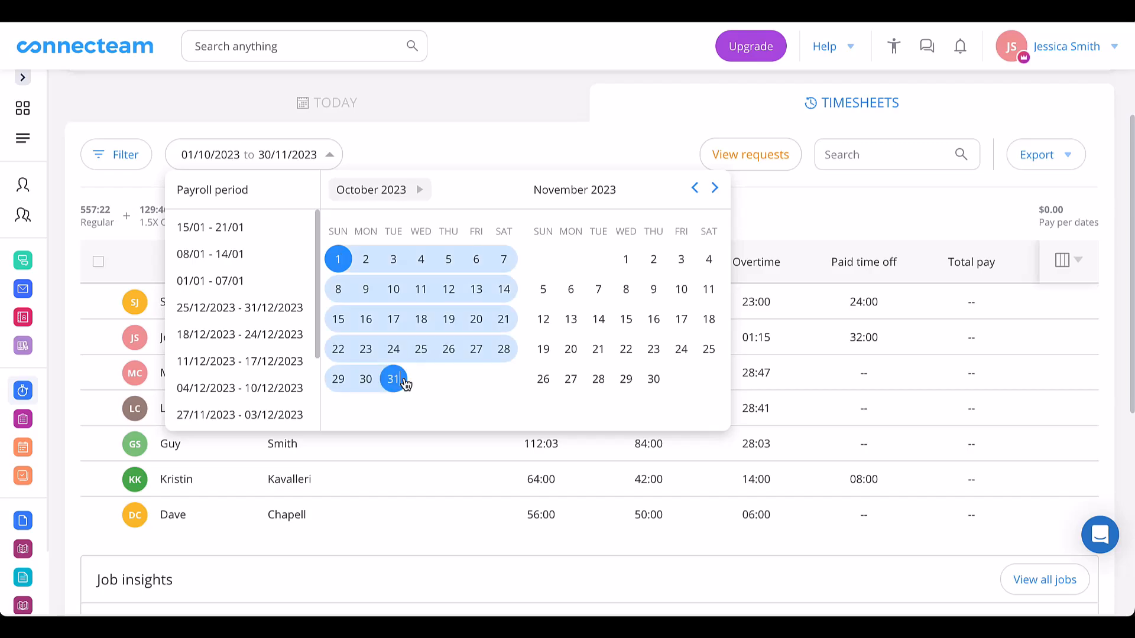
{"action": "left_click", "coordinate": [926, 225]}
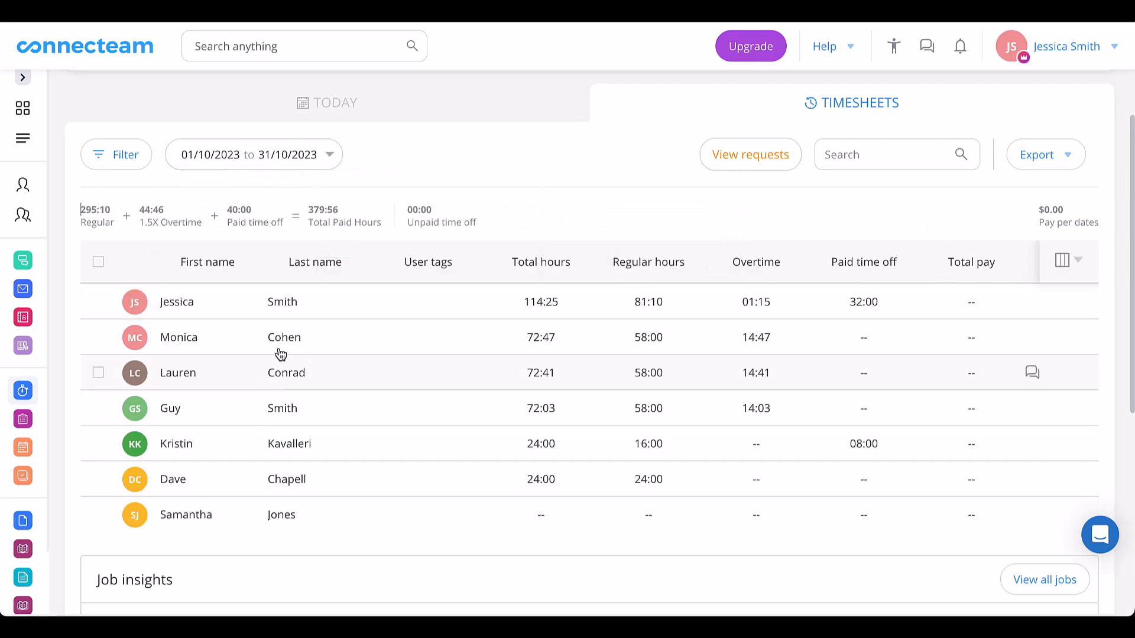
{"action": "left_click", "coordinate": [297, 299]}
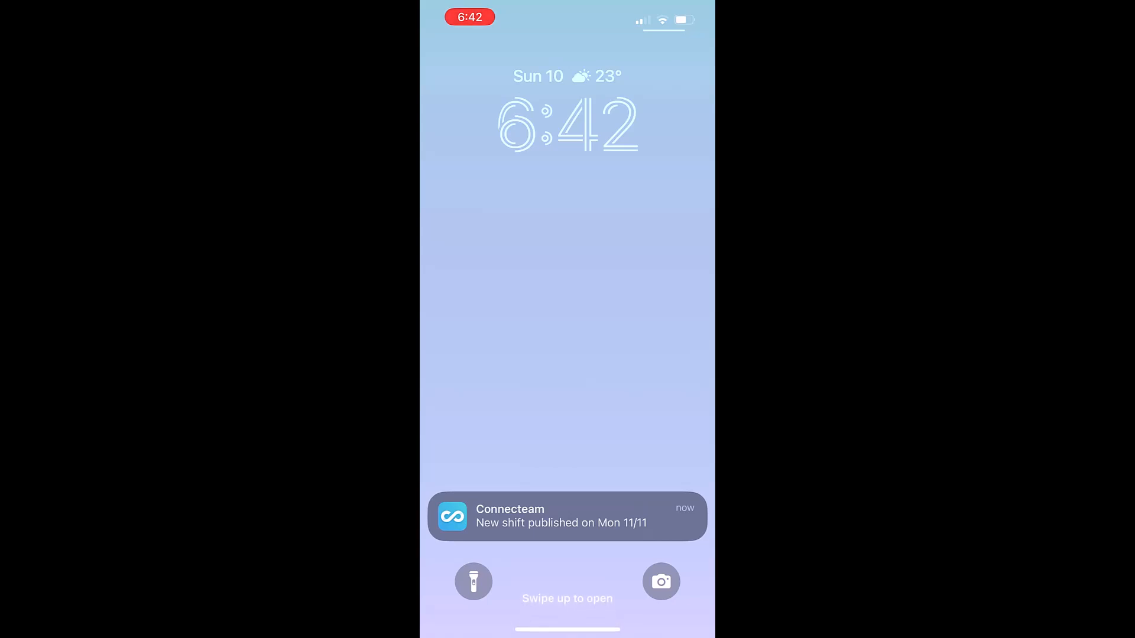
Unlock the phone, refresh the Connecteam mobile feed and open the upcoming Opening shift.
{"action": "left_click_drag", "start_coordinate": [568, 628], "coordinate": [568, 319]}
{"action": "left_click_drag", "start_coordinate": [568, 266], "coordinate": [568, 364]}
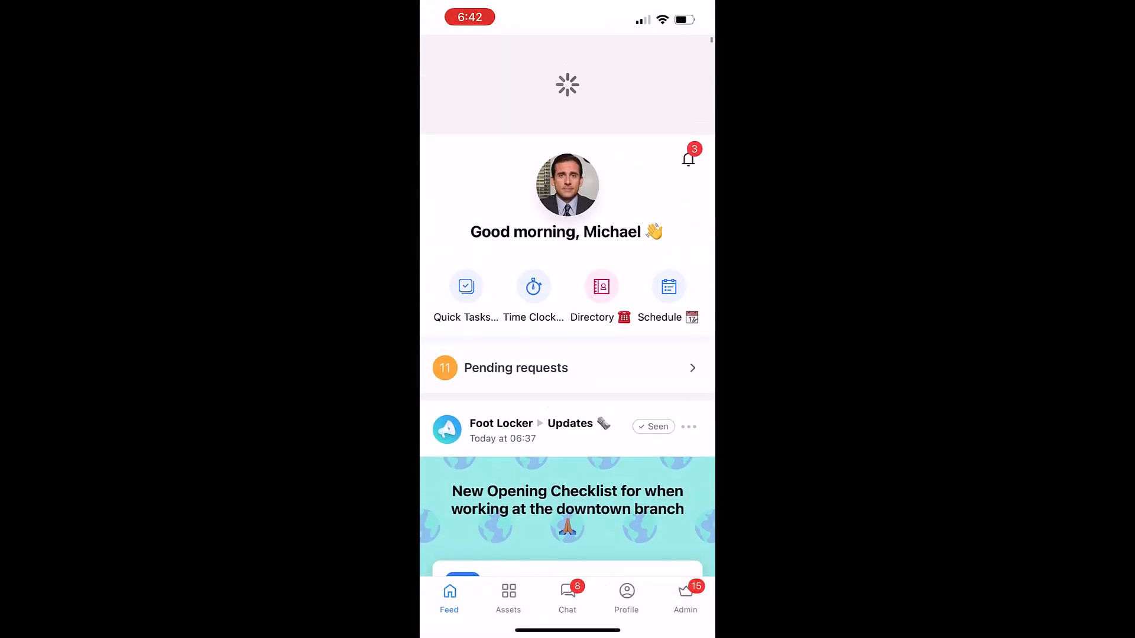
{"action": "scroll", "coordinate": [567, 355], "scroll_direction": "down", "scroll_amount": 2}
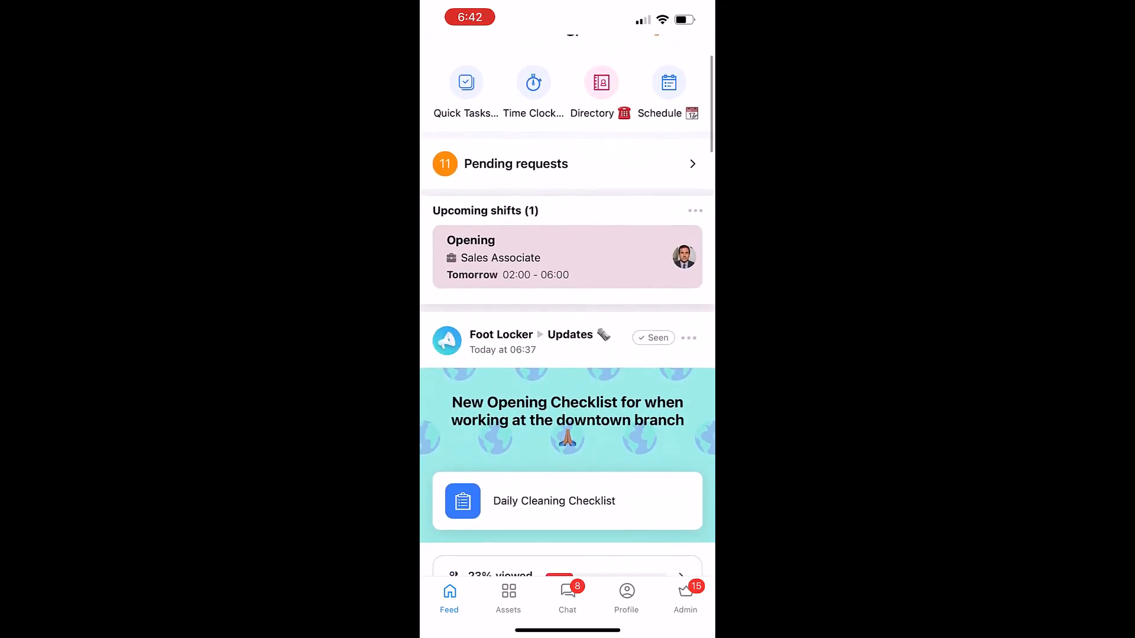
{"action": "scroll", "coordinate": [567, 355], "scroll_direction": "down", "scroll_amount": 1}
{"action": "left_click", "coordinate": [533, 233]}
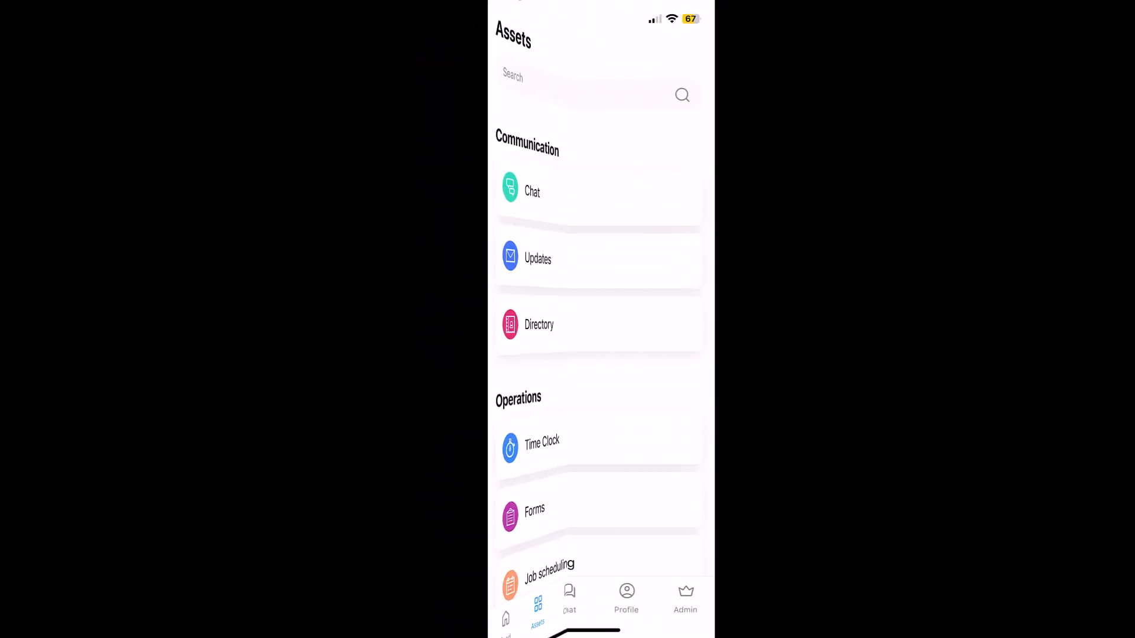
Open the Time Clock in the mobile app and start a shift.
{"action": "left_click", "coordinate": [520, 436]}
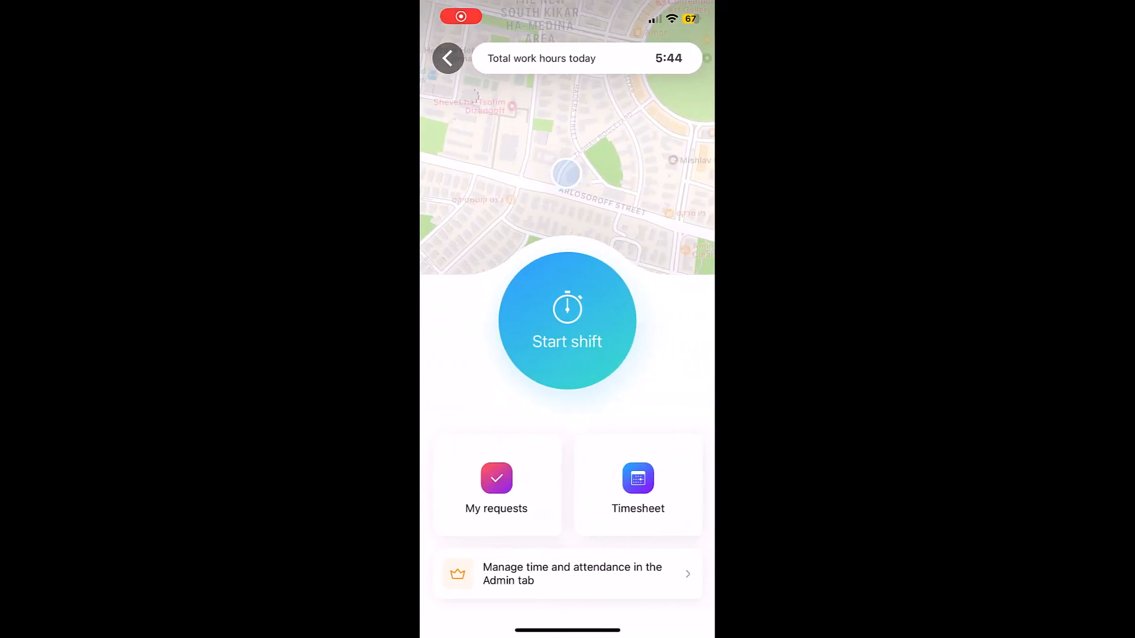
{"action": "left_click", "coordinate": [568, 321]}
{"action": "left_click", "coordinate": [497, 553]}
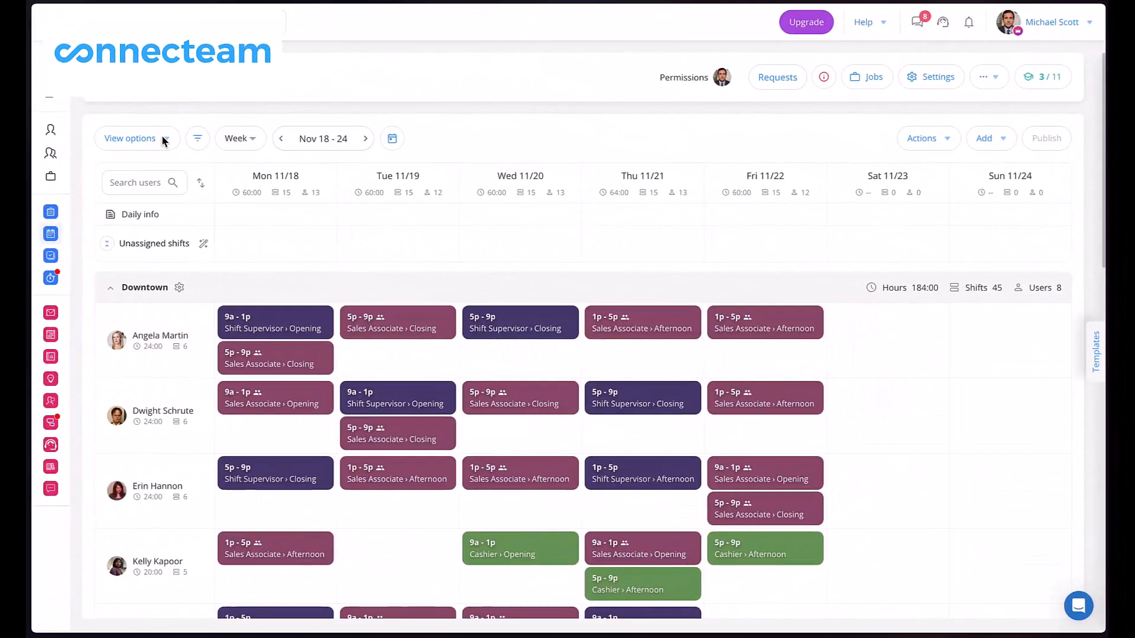
Show the 11/18/2024 to 11/24/2024 shifts in list view by Users, export them to a spreadsheet and close the list.
{"action": "left_click", "coordinate": [658, 223]}
{"action": "left_click", "coordinate": [162, 237]}
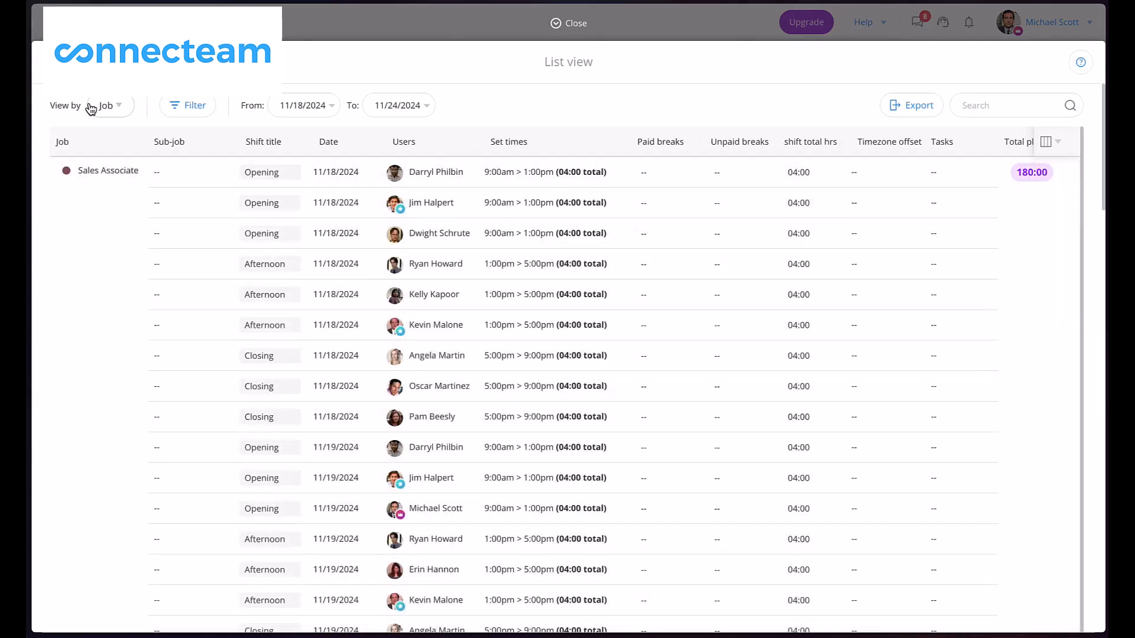
{"action": "left_click", "coordinate": [108, 106]}
{"action": "left_click", "coordinate": [112, 129]}
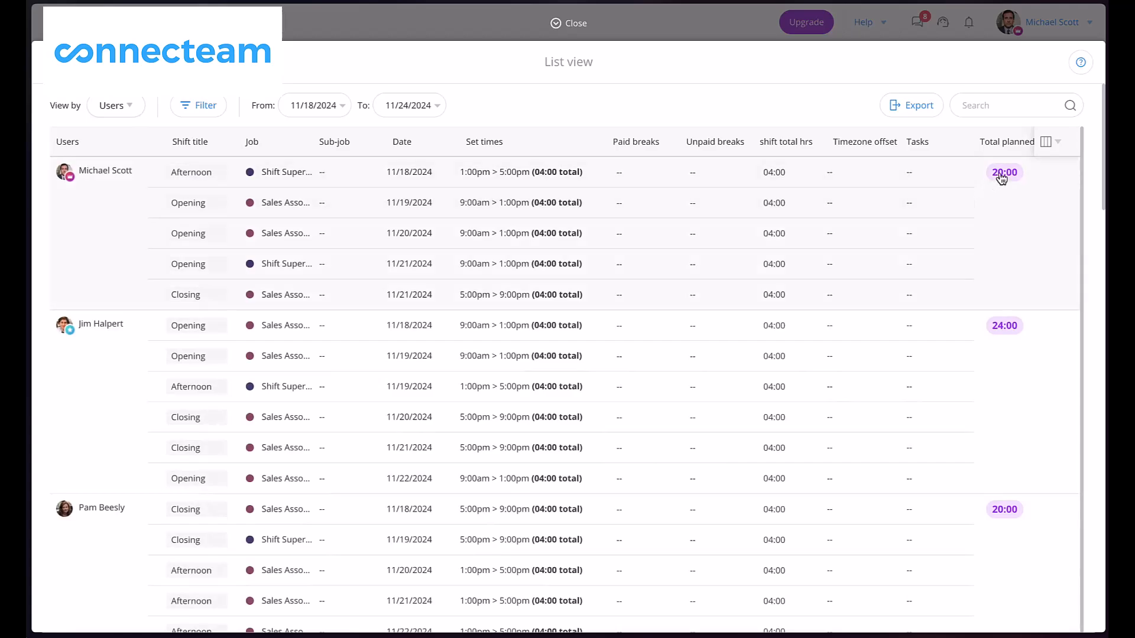
{"action": "left_click", "coordinate": [908, 110]}
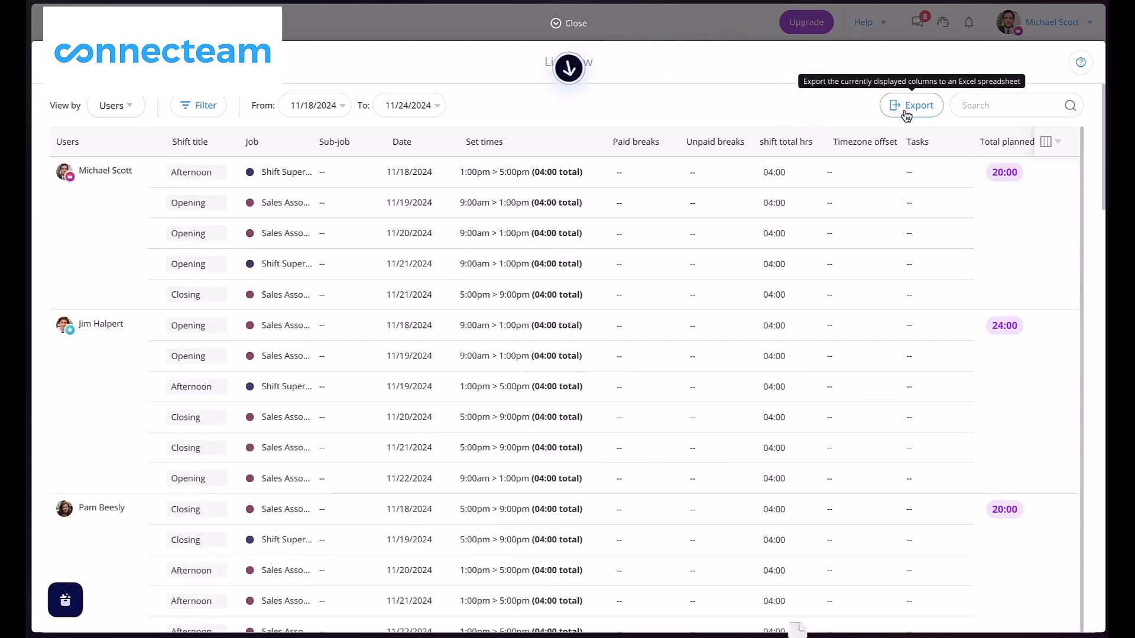
{"action": "left_click", "coordinate": [569, 25]}
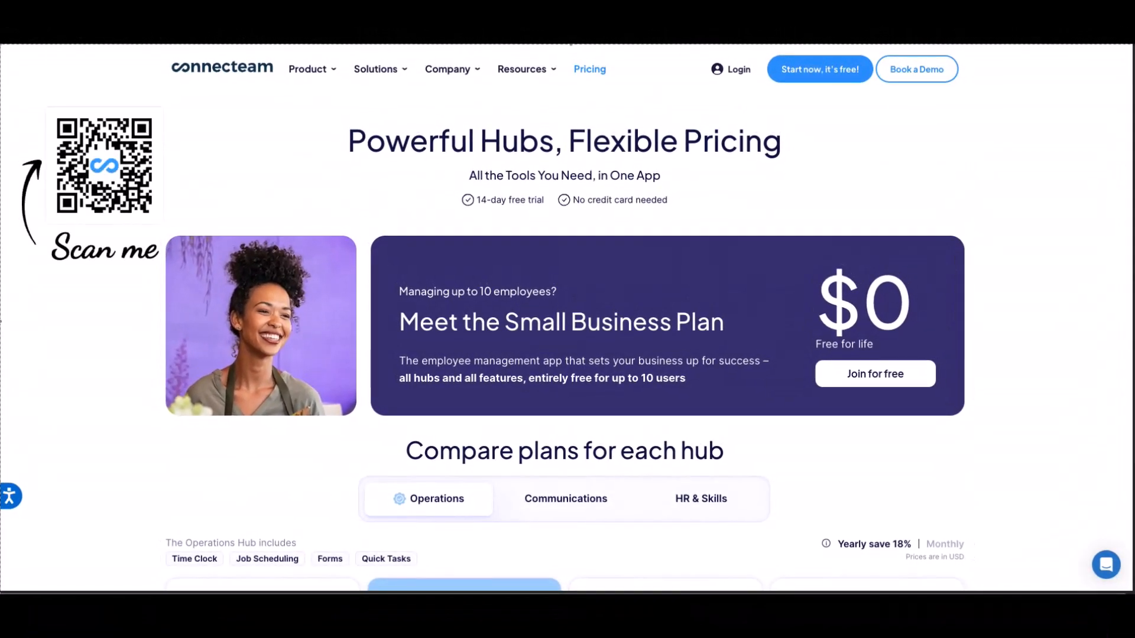
Examine the Small Business Plan and the Operations hub plan prices and features on the Connecteam pricing page.
{"action": "scroll", "coordinate": [565, 342], "scroll_direction": "down", "scroll_amount": 2}
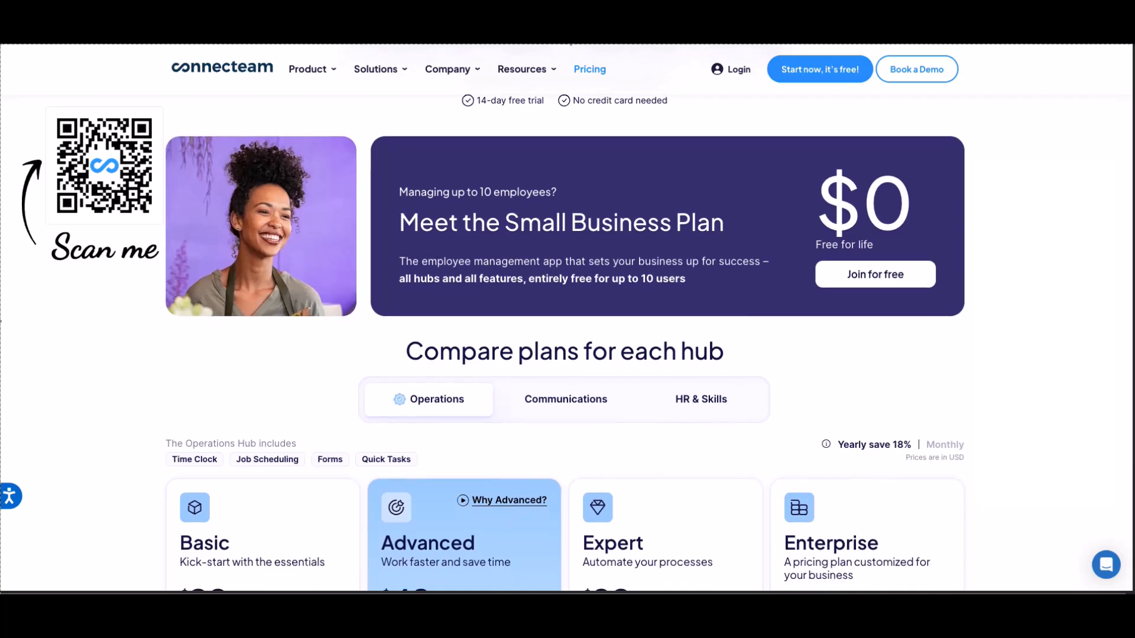
{"action": "scroll", "coordinate": [564, 343], "scroll_direction": "down", "scroll_amount": 2}
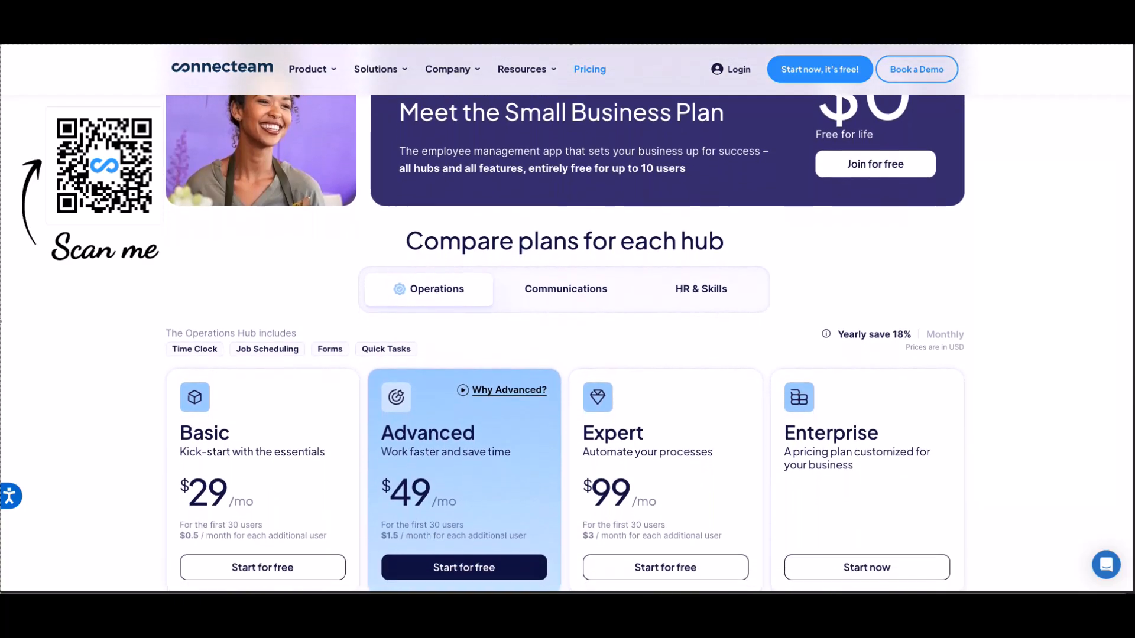
{"action": "scroll", "coordinate": [565, 343], "scroll_direction": "down", "scroll_amount": 3}
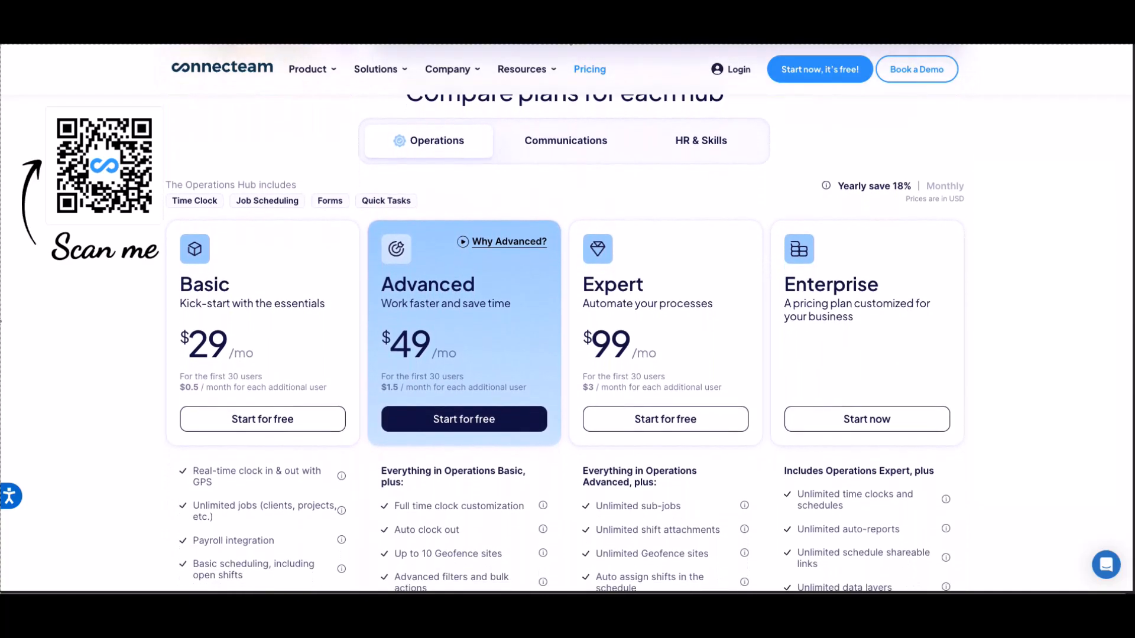
{"action": "scroll", "coordinate": [564, 343], "scroll_direction": "down", "scroll_amount": 3}
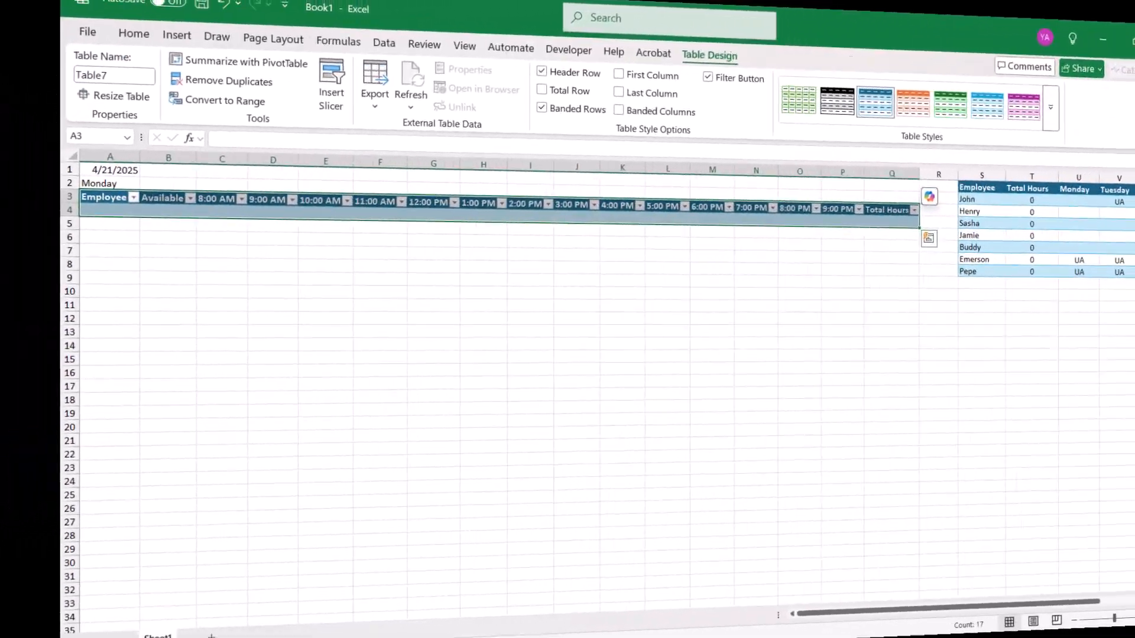
Back in Excel, add a list data validation to A4 with the employee names in S2:S8 as its source.
{"action": "left_click", "coordinate": [387, 193]}
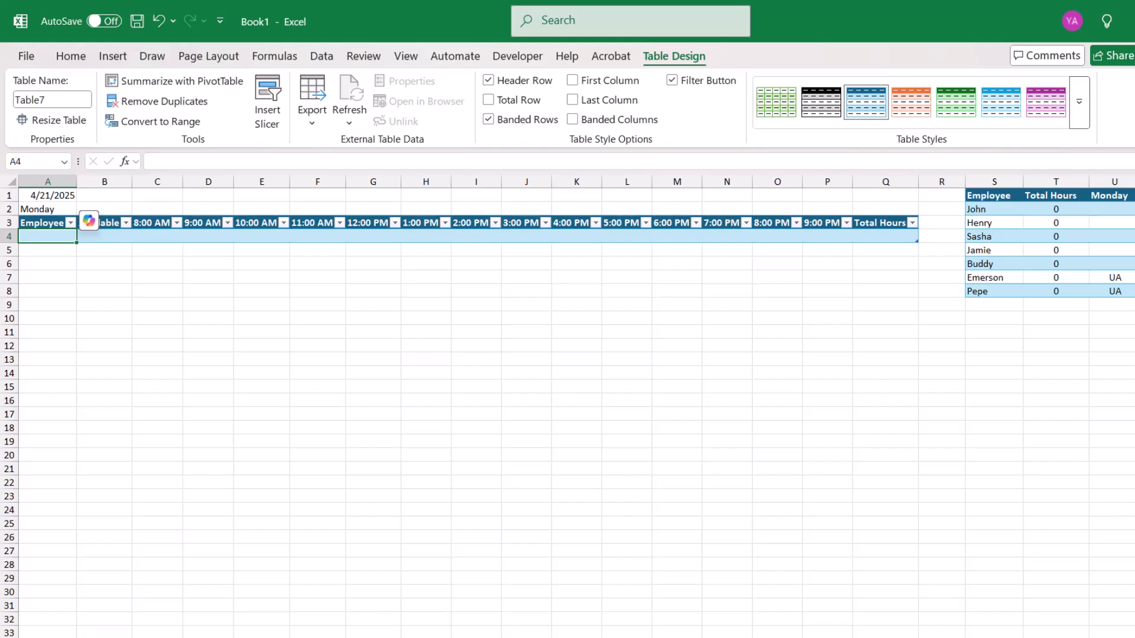
{"action": "left_click", "coordinate": [321, 56]}
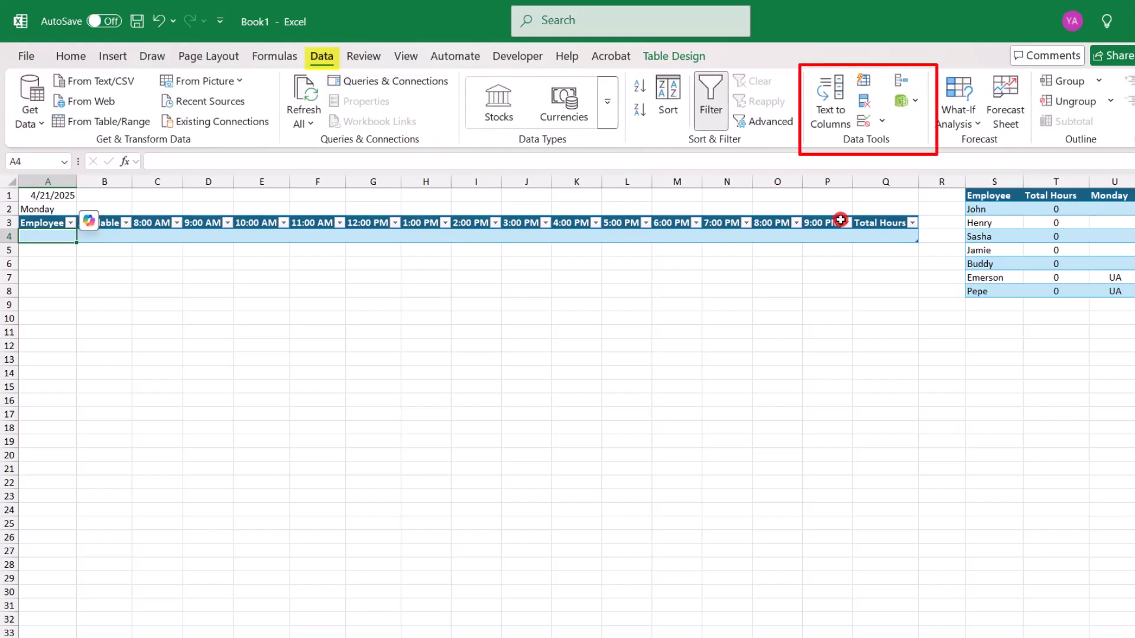
{"action": "left_click", "coordinate": [885, 121]}
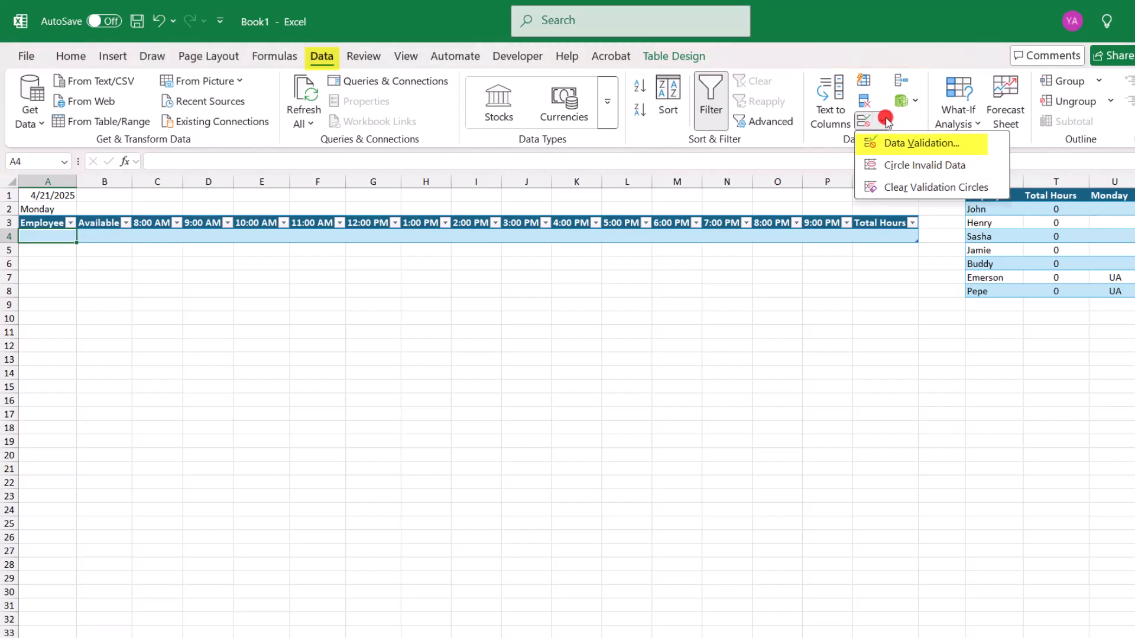
{"action": "left_click", "coordinate": [899, 145]}
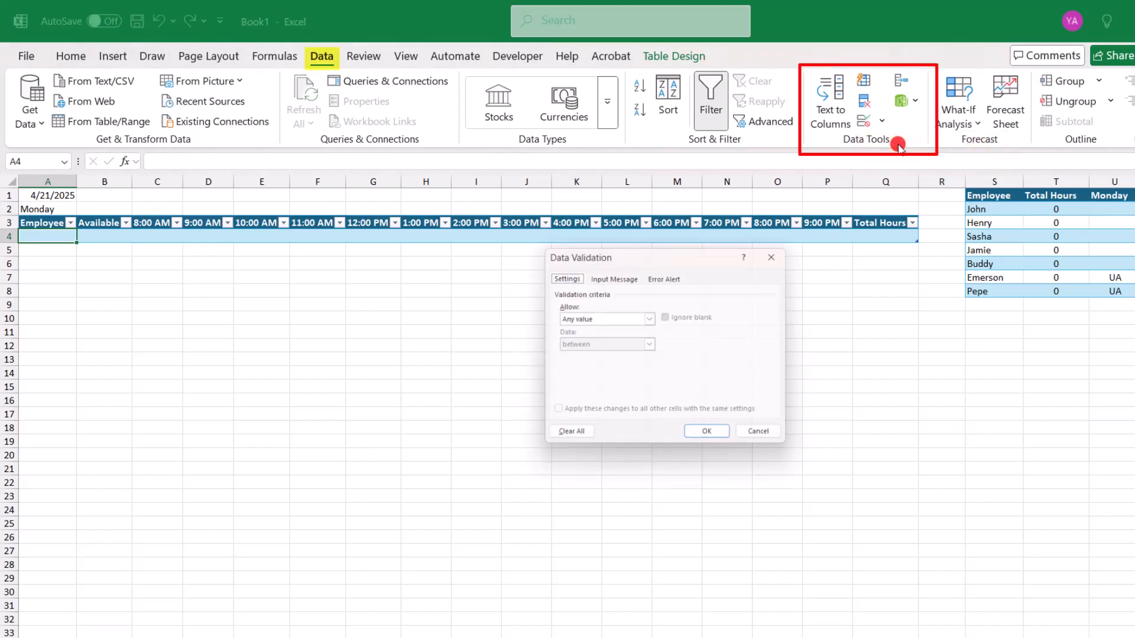
{"action": "left_click", "coordinate": [592, 320]}
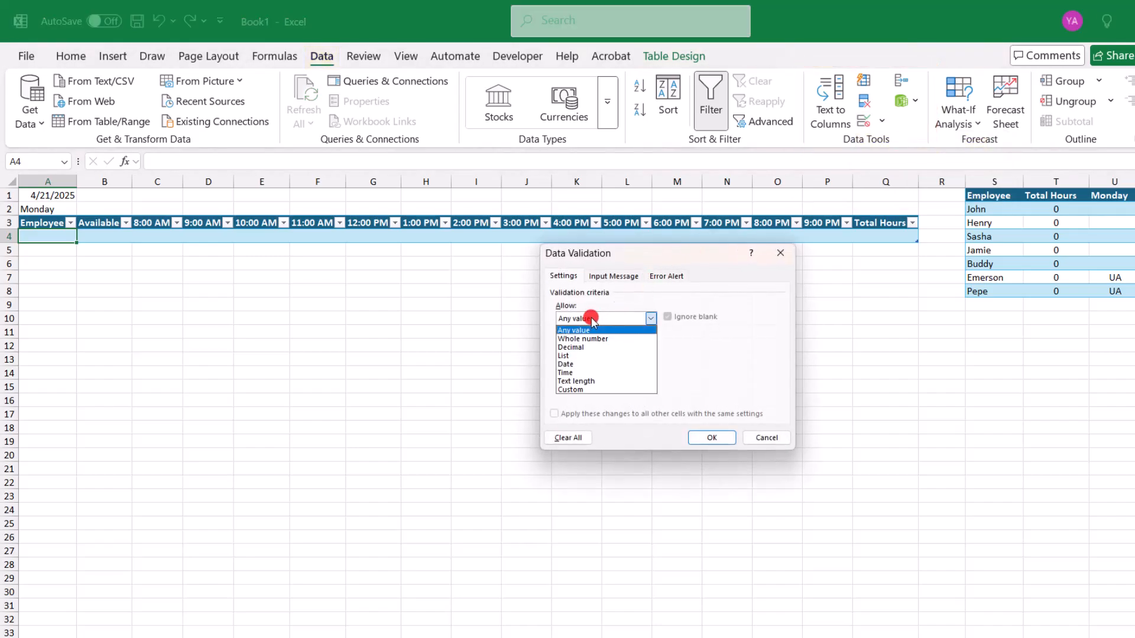
{"action": "left_click", "coordinate": [595, 357]}
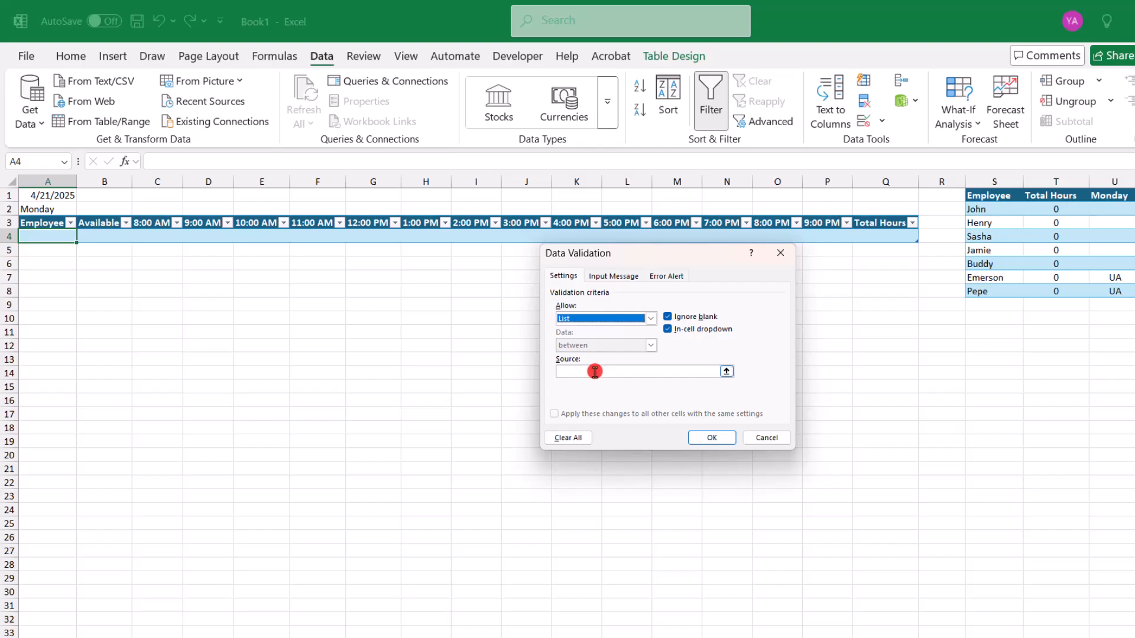
{"action": "left_click", "coordinate": [998, 191]}
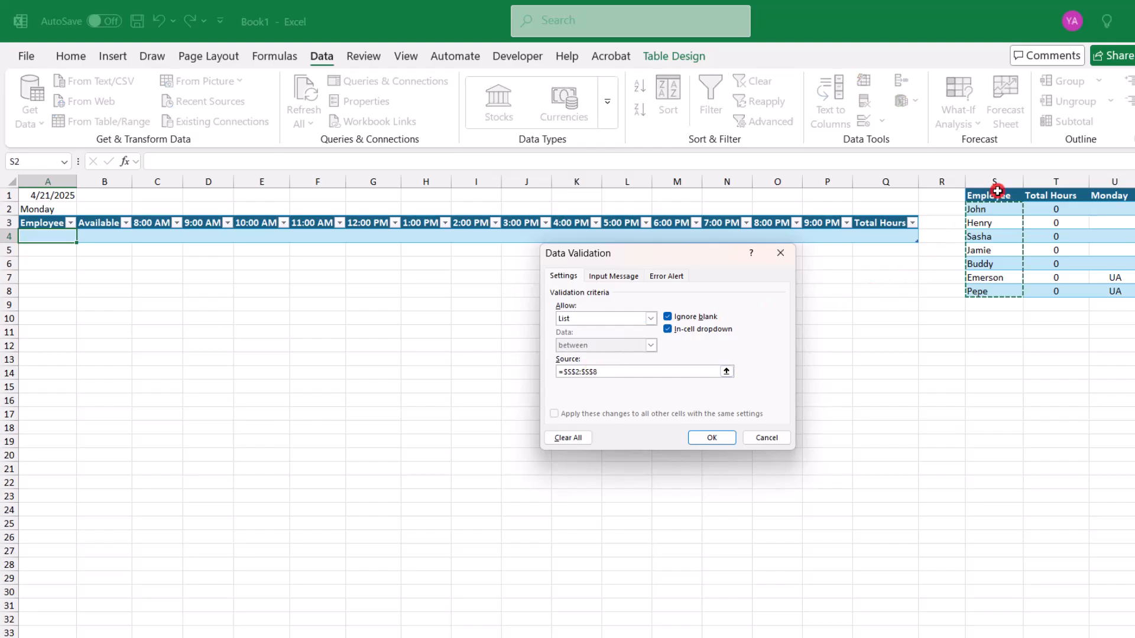
{"action": "left_click", "coordinate": [701, 438]}
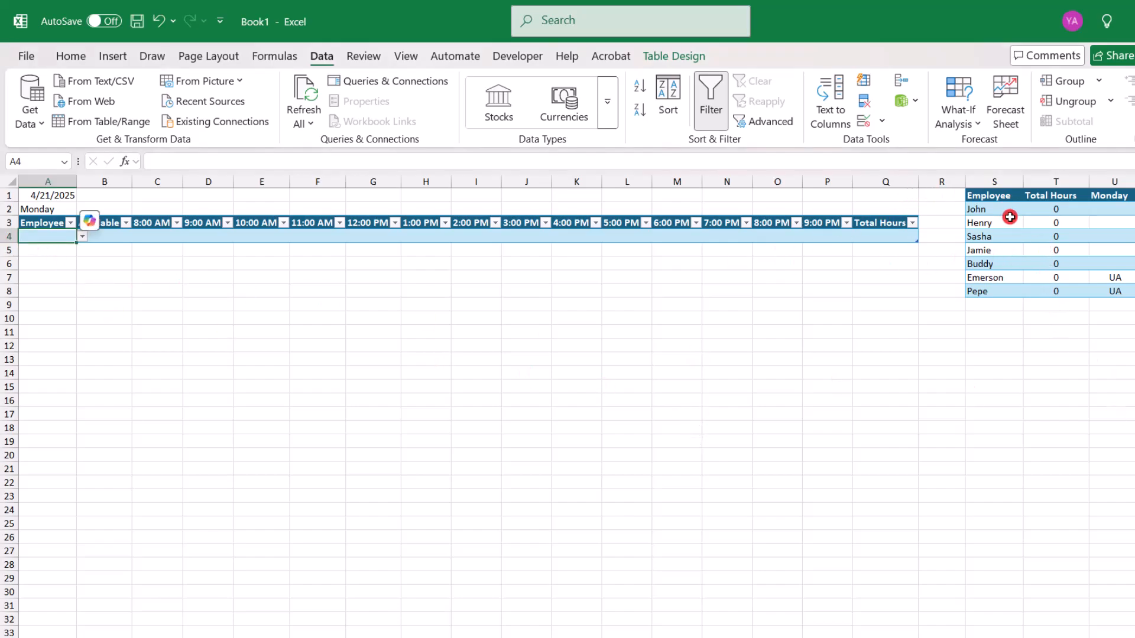
Copy the employee names in S2:S8 and paste them as values only into the Employee column starting at A4.
{"action": "left_click_drag", "start_coordinate": [1005, 209], "coordinate": [1005, 286]}
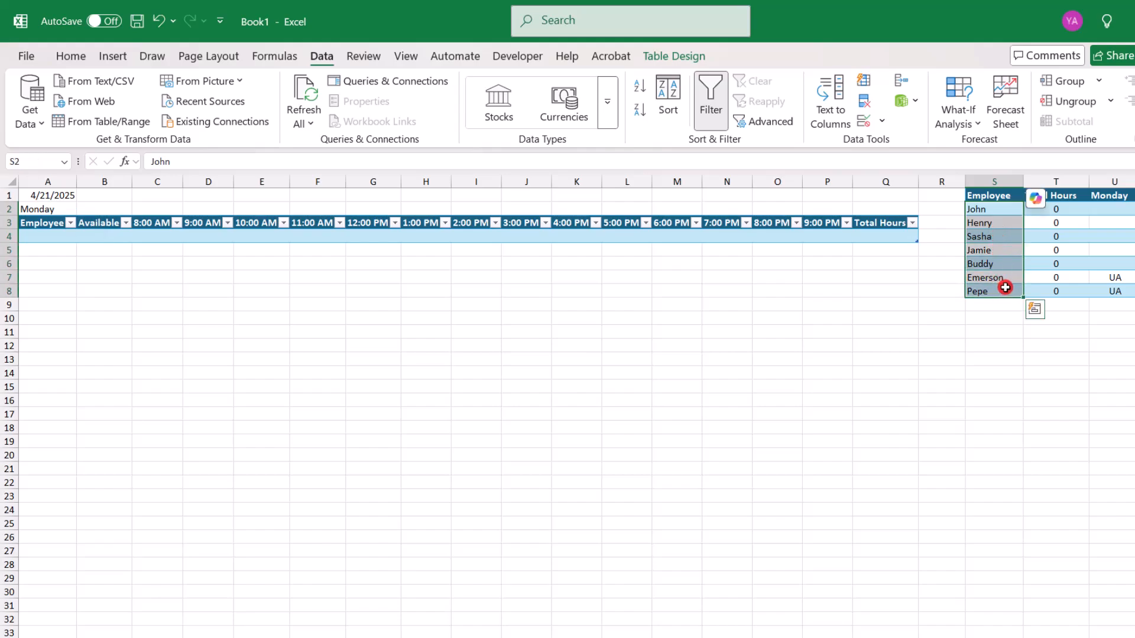
{"action": "key", "text": "ctrl+c"}
{"action": "left_click", "coordinate": [43, 234]}
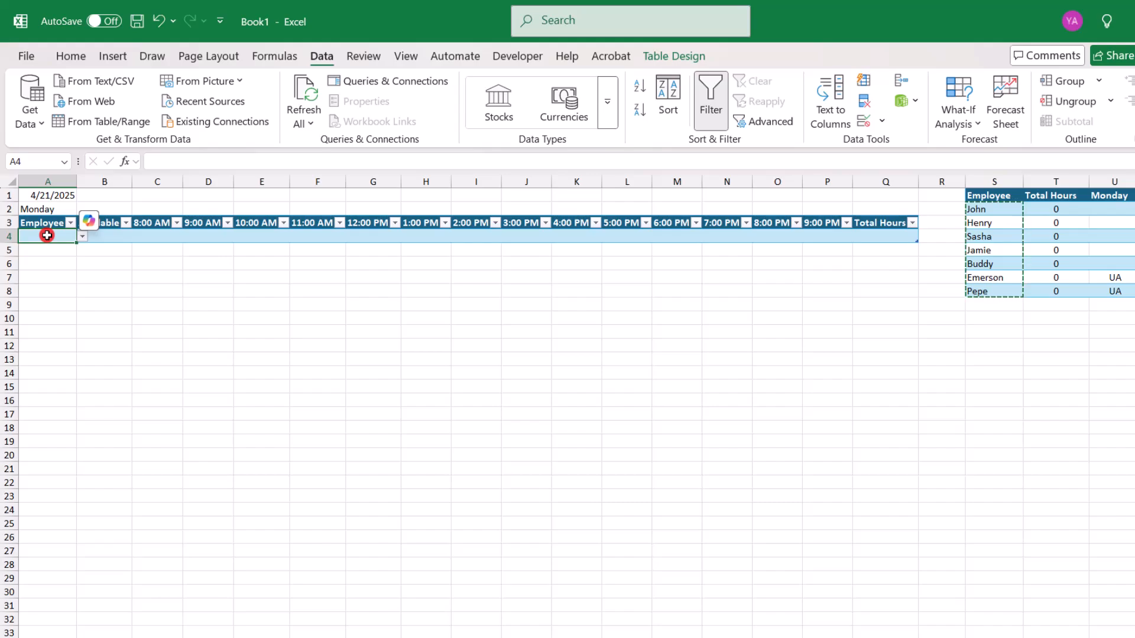
{"action": "right_click", "coordinate": [47, 236]}
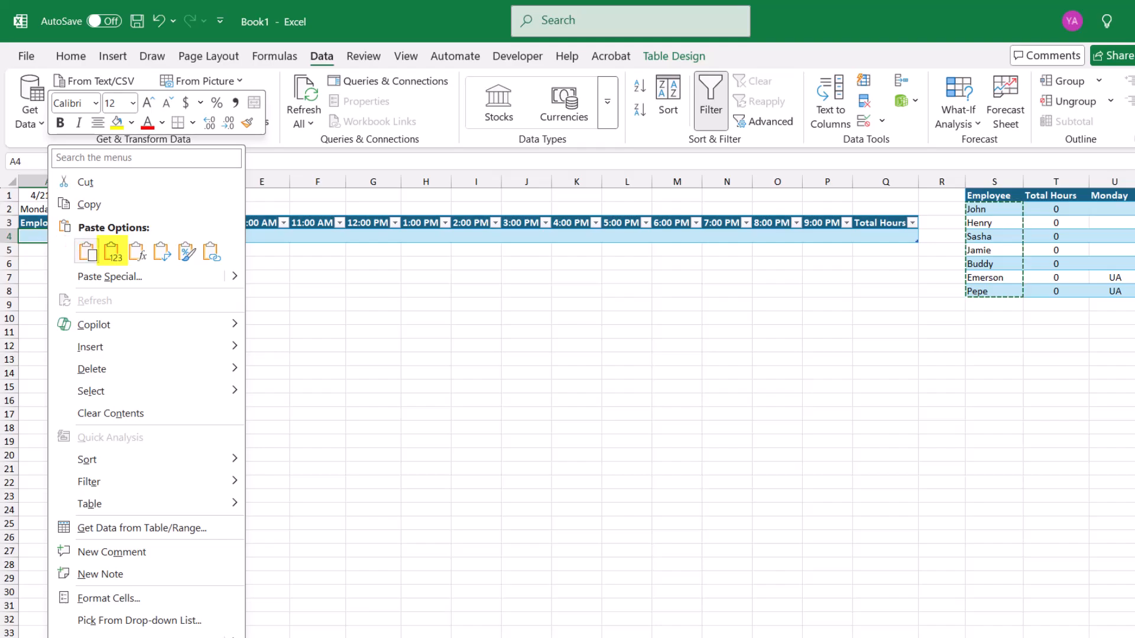
{"action": "left_click", "coordinate": [112, 251]}
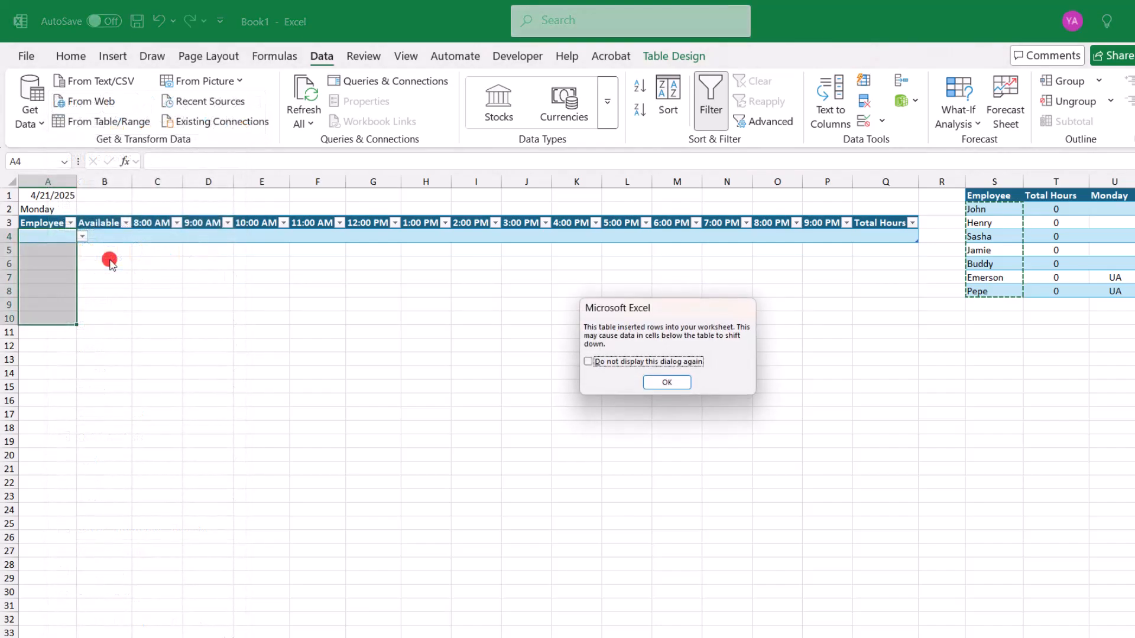
{"action": "left_click", "coordinate": [663, 384]}
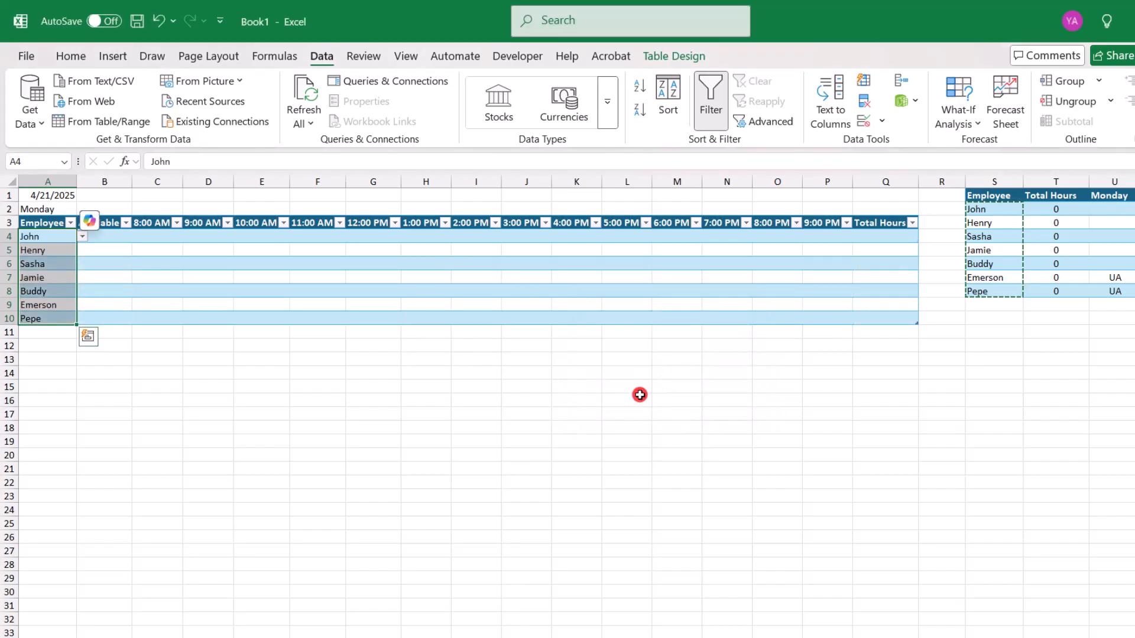
Check the employee dropdown lists in the pasted cells of the schedule's Employee column.
{"action": "left_click", "coordinate": [56, 260]}
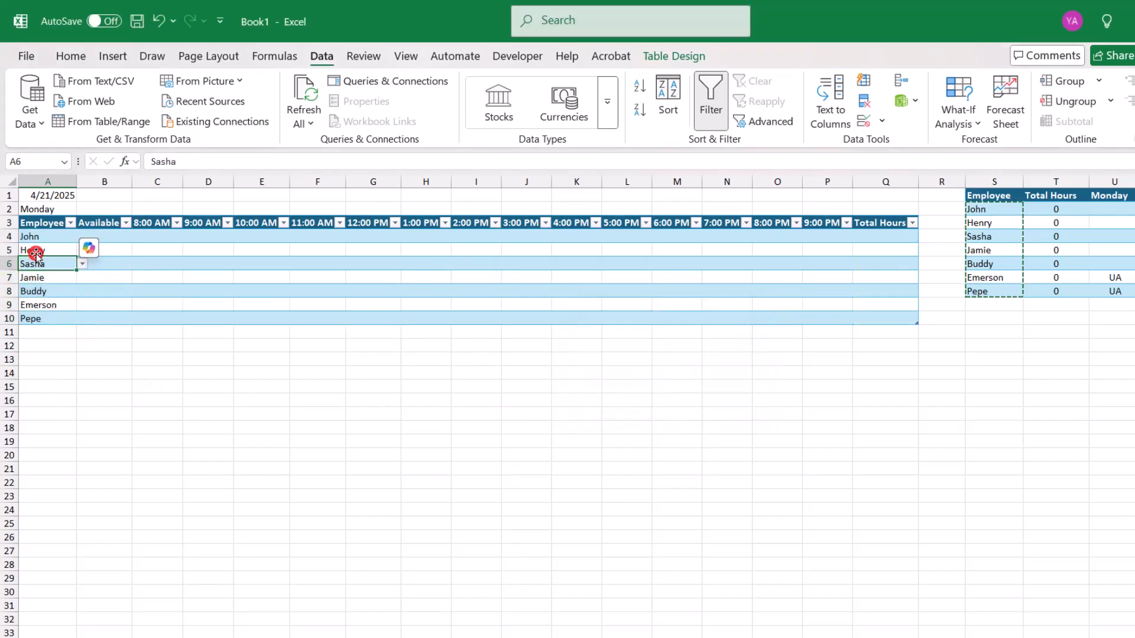
{"action": "left_click", "coordinate": [44, 248]}
{"action": "left_click", "coordinate": [83, 250]}
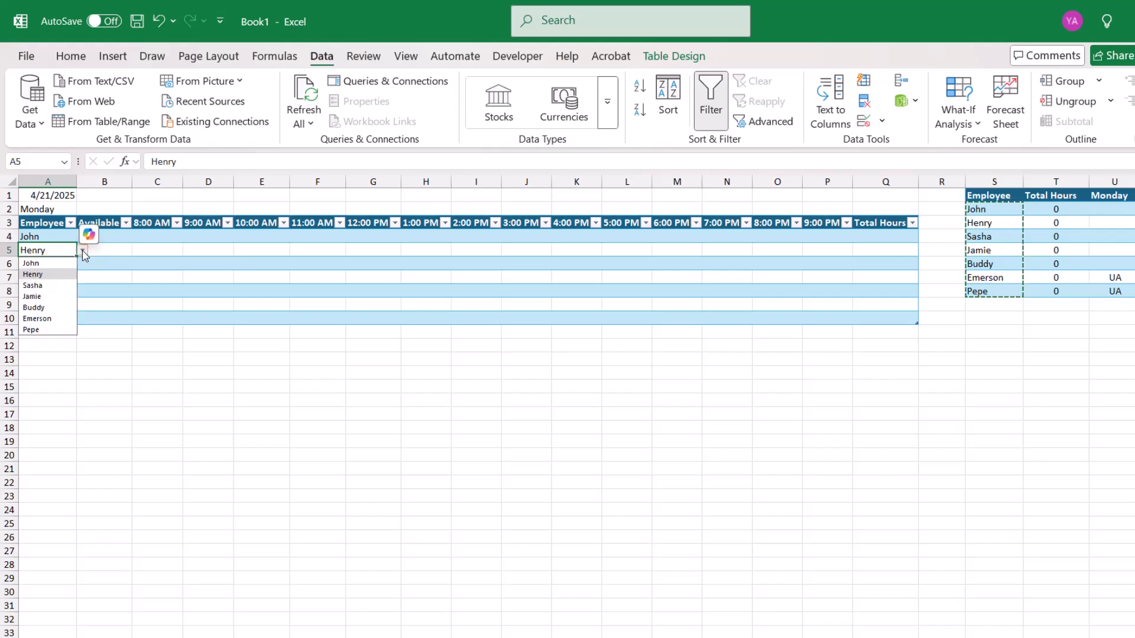
{"action": "left_click", "coordinate": [82, 251]}
{"action": "left_click", "coordinate": [74, 291]}
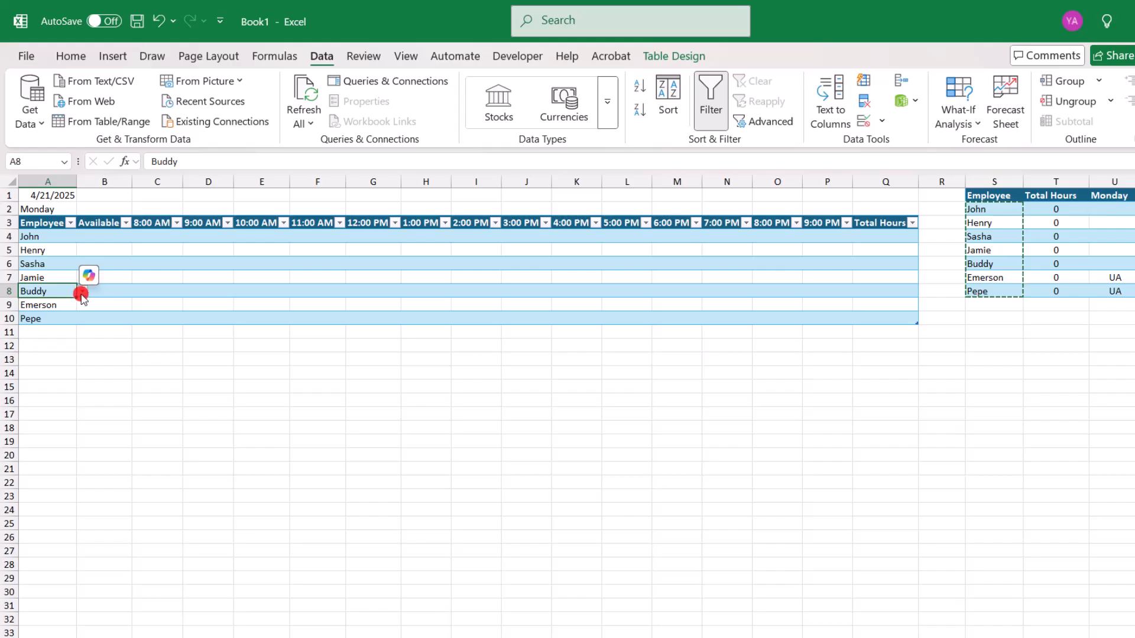
{"action": "left_click", "coordinate": [82, 291]}
{"action": "left_click", "coordinate": [83, 284]}
{"action": "left_click", "coordinate": [47, 321]}
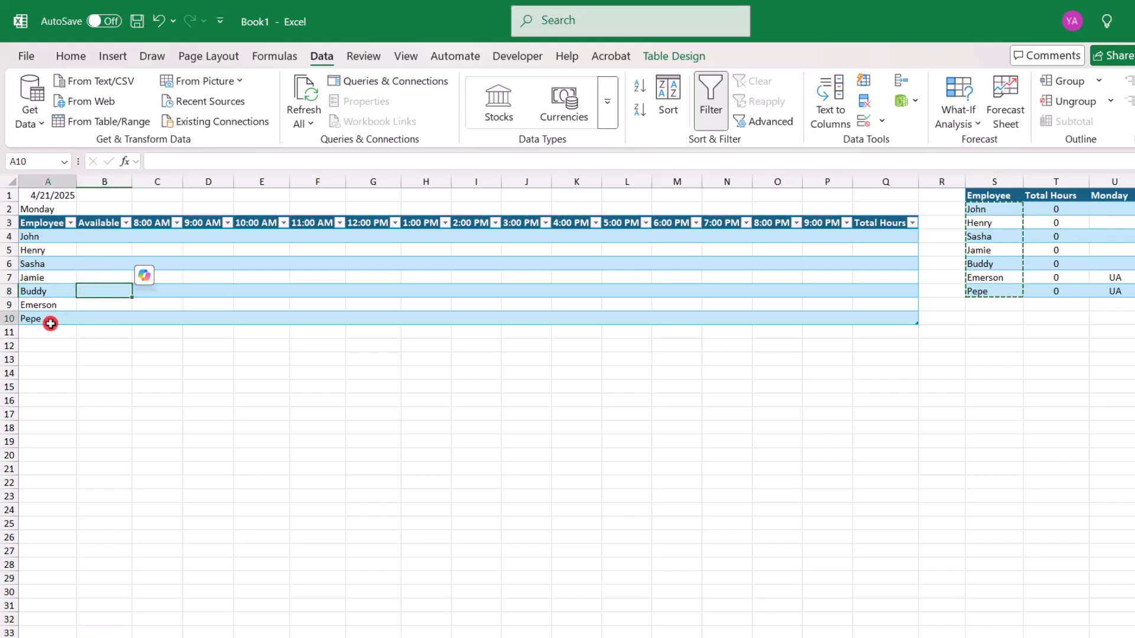
Try extending the schedule table to row 11 to test the dropdown in A11, and undo the extension.
{"action": "left_click", "coordinate": [907, 318]}
{"action": "left_click_drag", "start_coordinate": [915, 321], "coordinate": [910, 332]}
{"action": "left_click", "coordinate": [44, 332]}
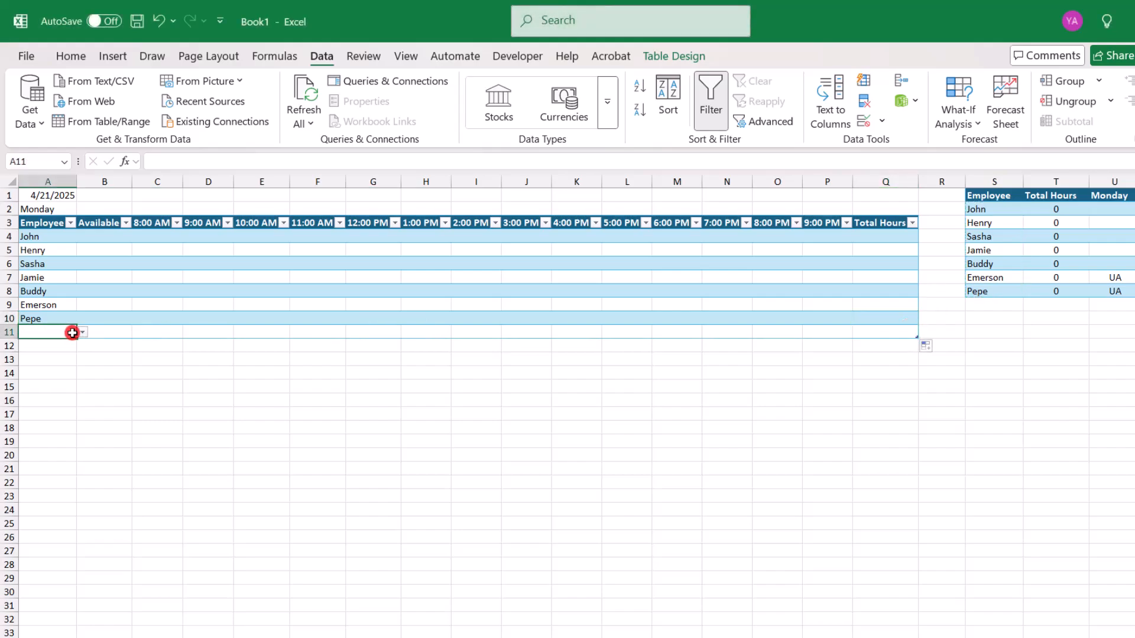
{"action": "left_click", "coordinate": [81, 332]}
{"action": "key", "text": "ctrl+z"}
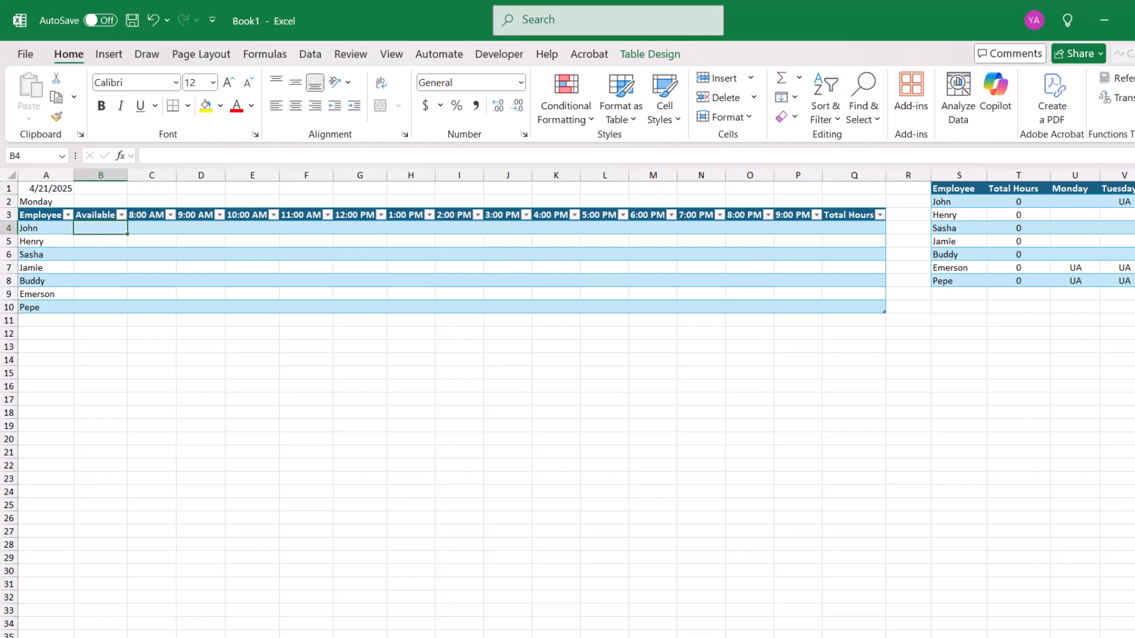
Start the Available formula in B4 as =IF(INDEX(Table1, using the whole summary table without the [#All] specifier as the array.
{"action": "type", "text": "="}
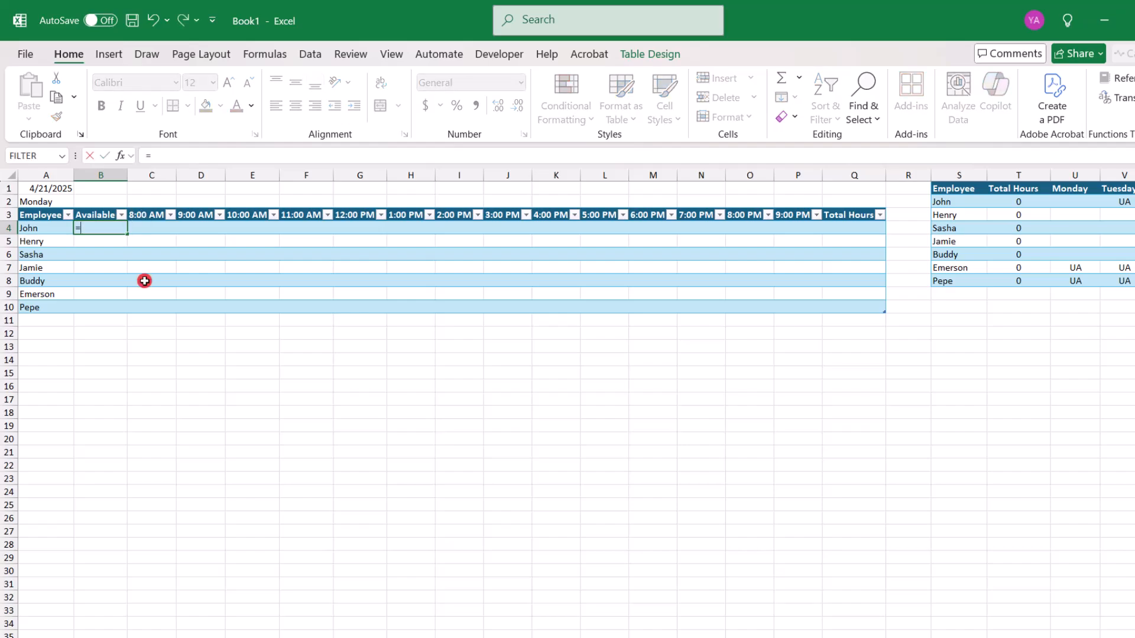
{"action": "type", "text": "IF"}
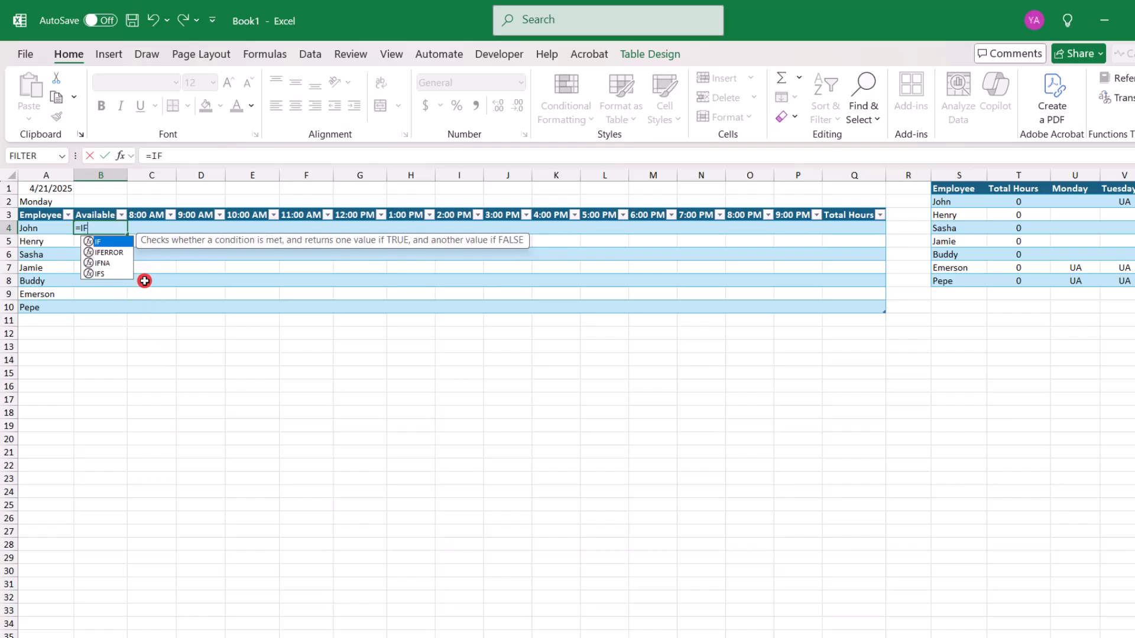
{"action": "type", "text": "(INDE"}
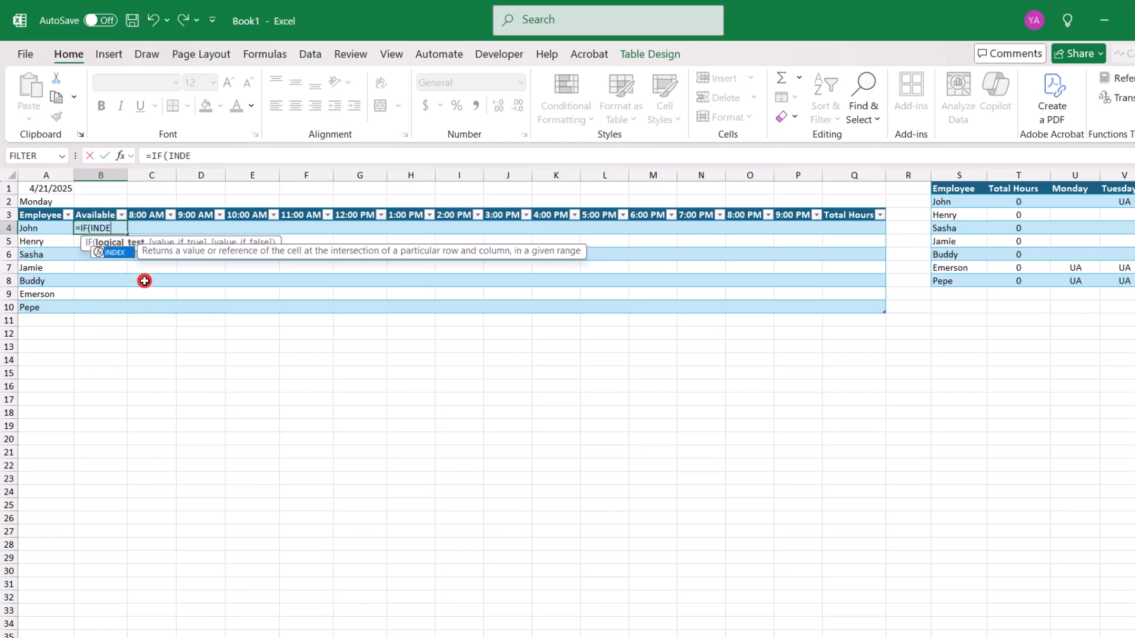
{"action": "type", "text": "X("}
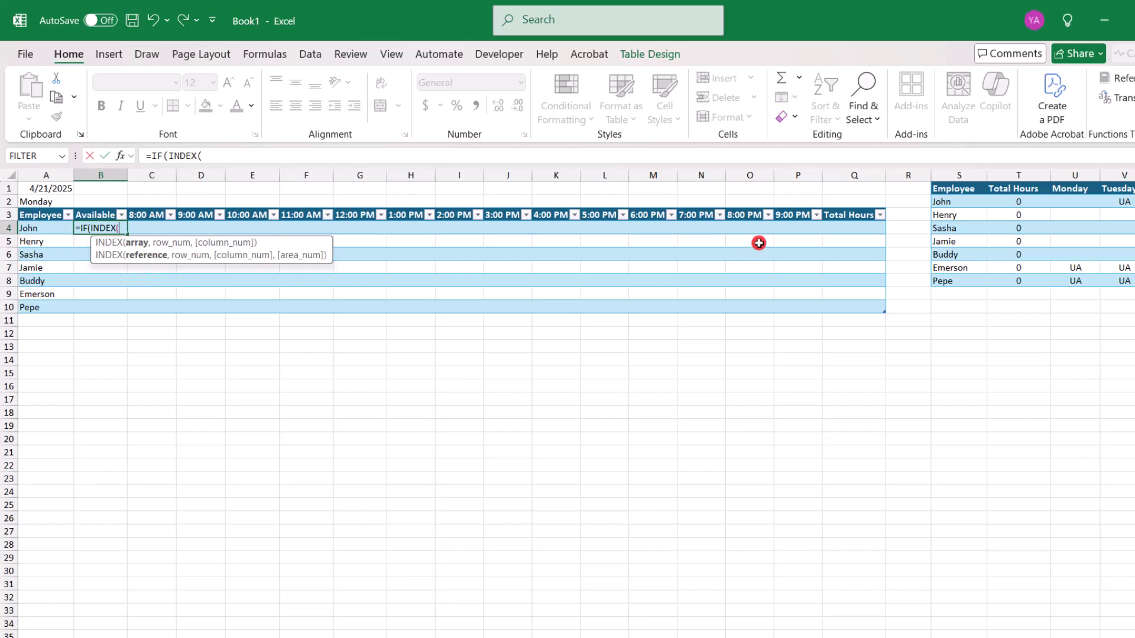
{"action": "left_click_drag", "start_coordinate": [961, 190], "coordinate": [1090, 279]}
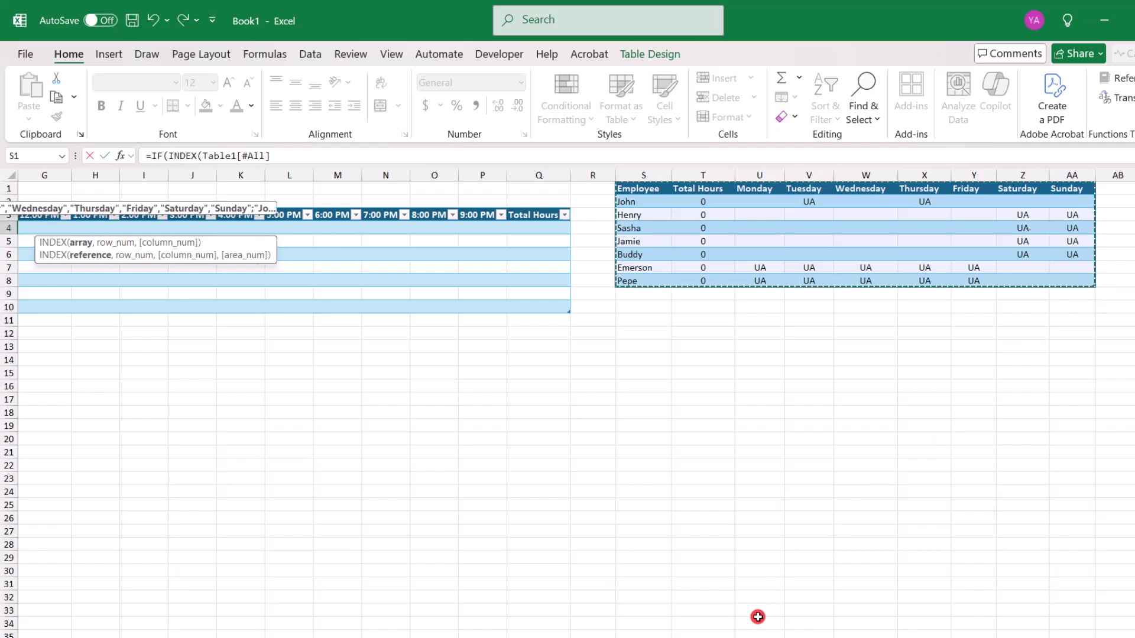
{"action": "left_click", "coordinate": [243, 155]}
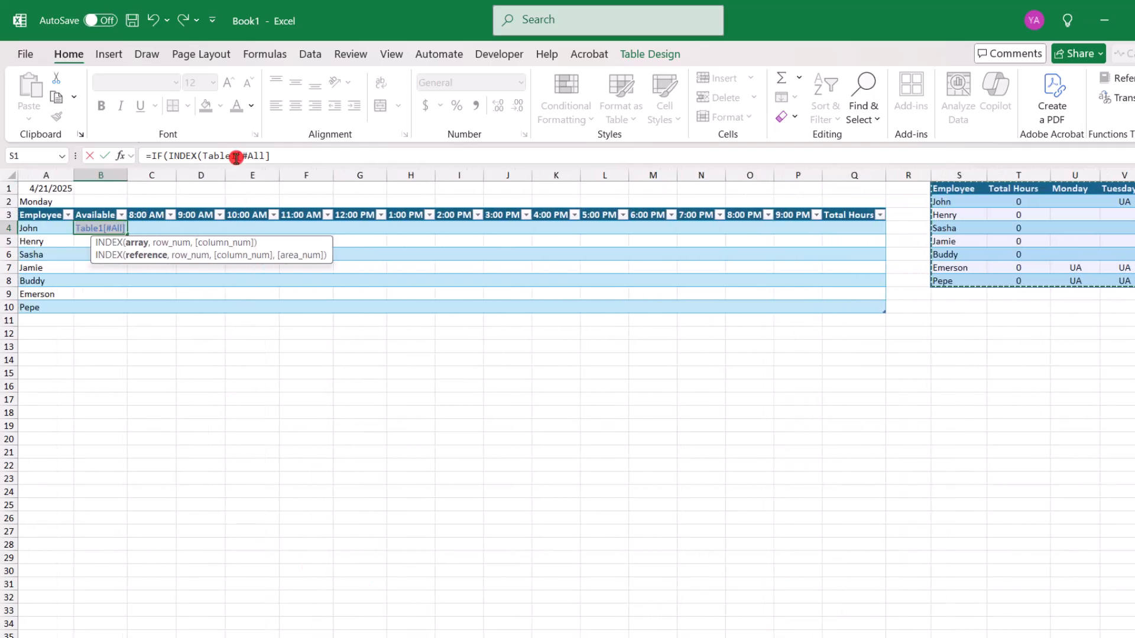
{"action": "left_click_drag", "start_coordinate": [243, 155], "coordinate": [292, 155]}
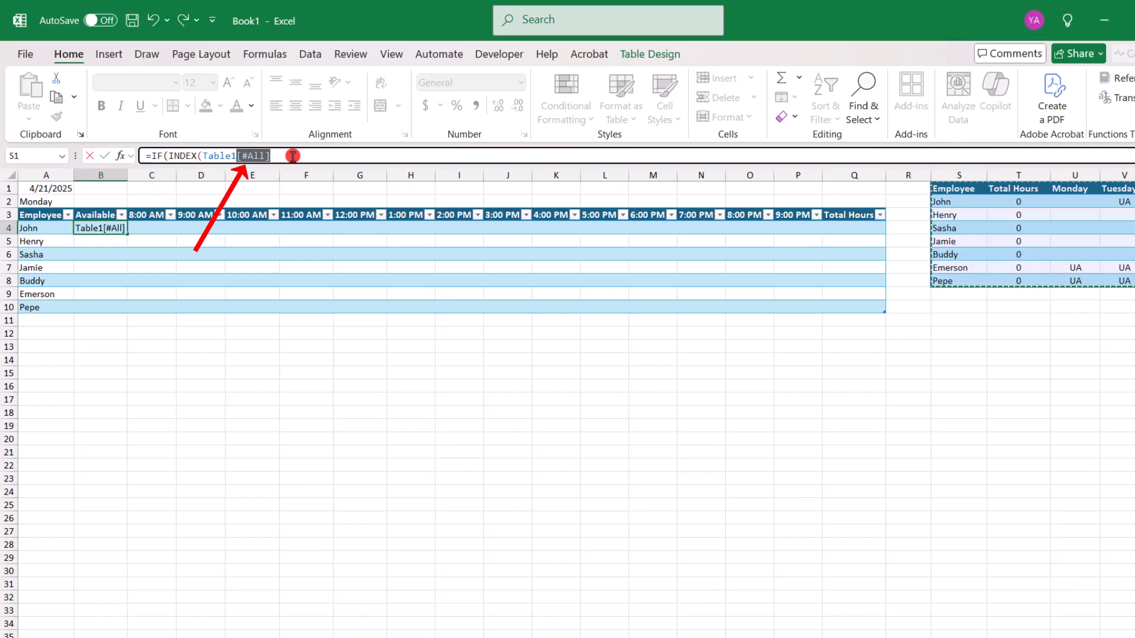
{"action": "type", "text": ","}
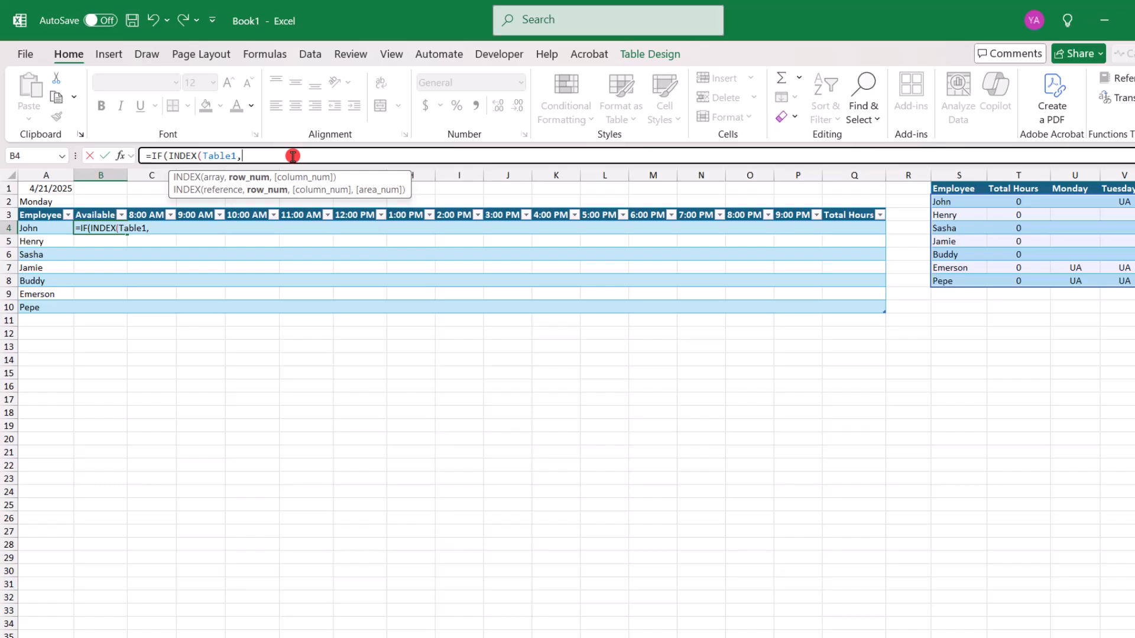
{"action": "type", "text": "MATCH"}
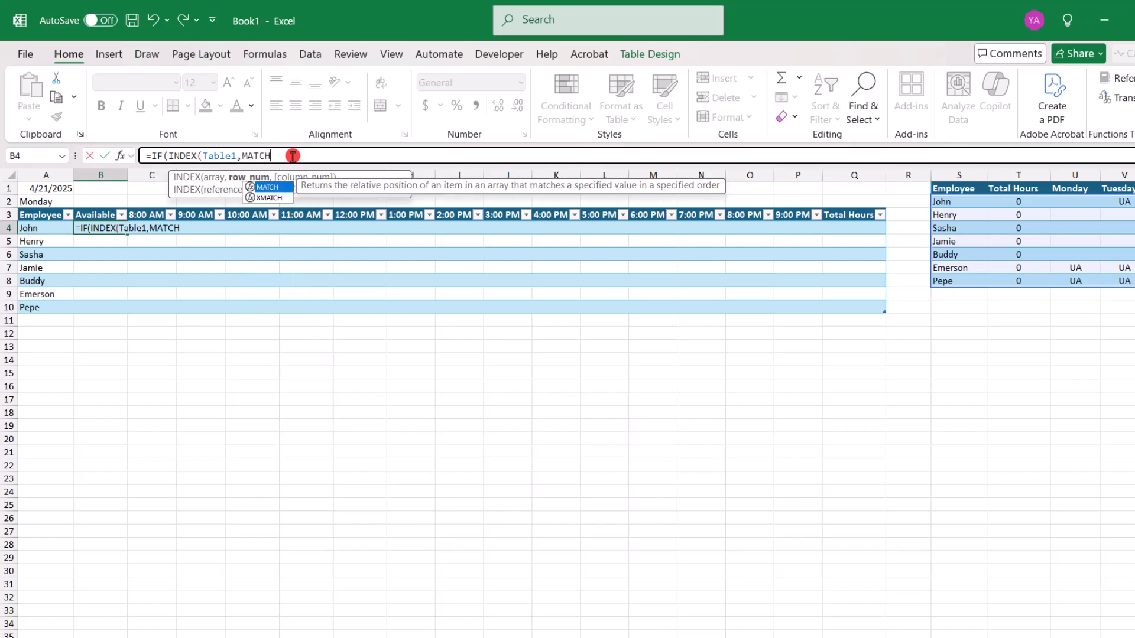
{"action": "type", "text": "("}
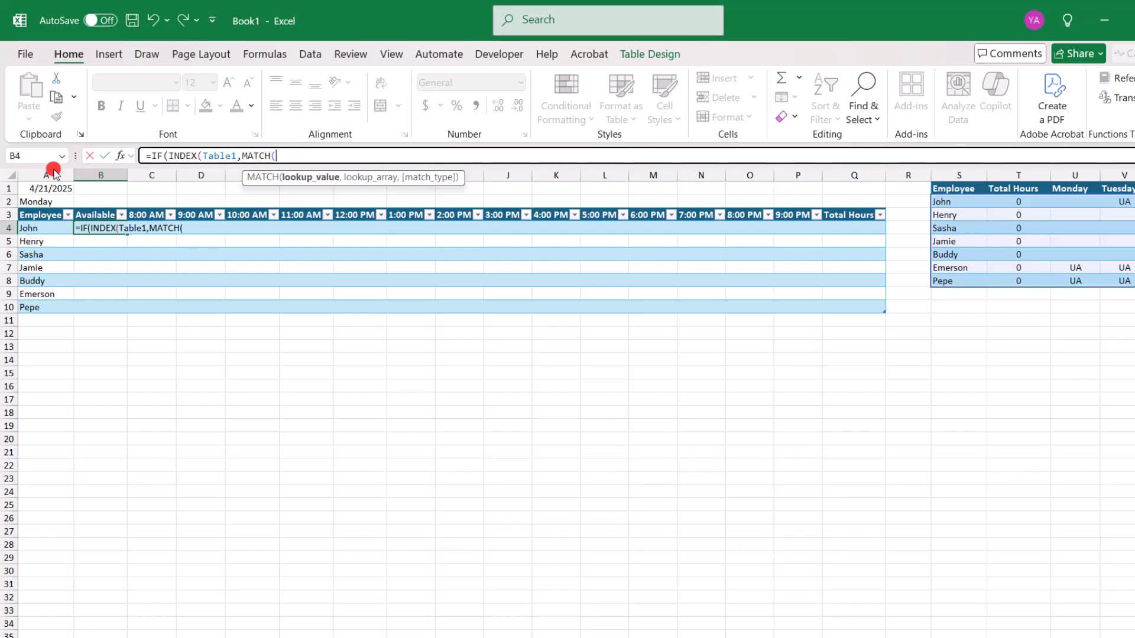
{"action": "left_click", "coordinate": [47, 228]}
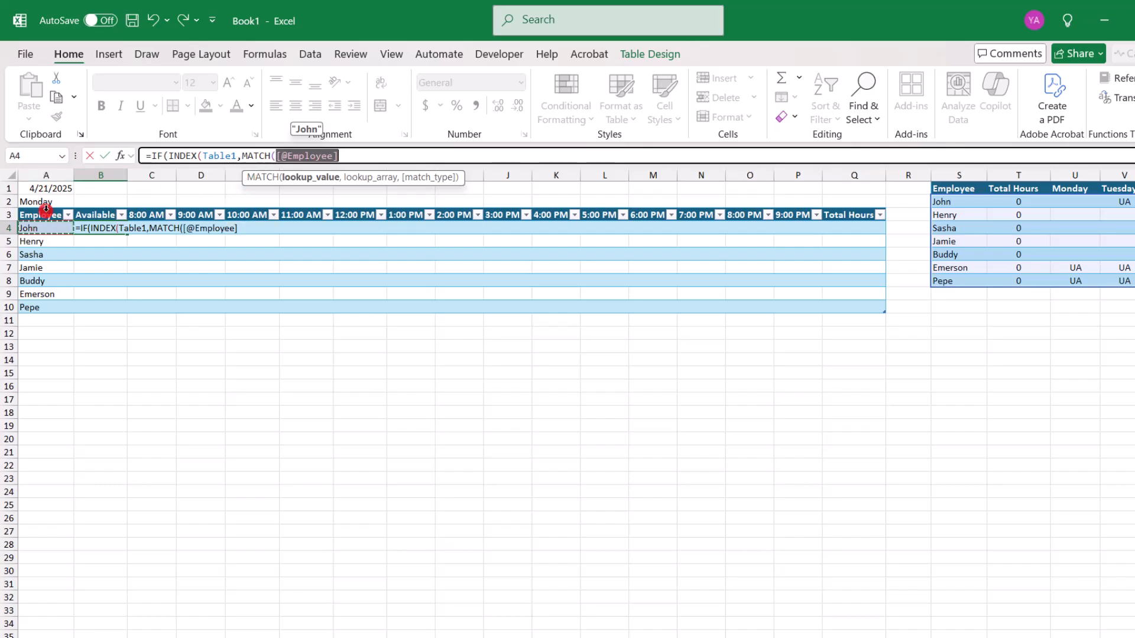
{"action": "type", "text": ","}
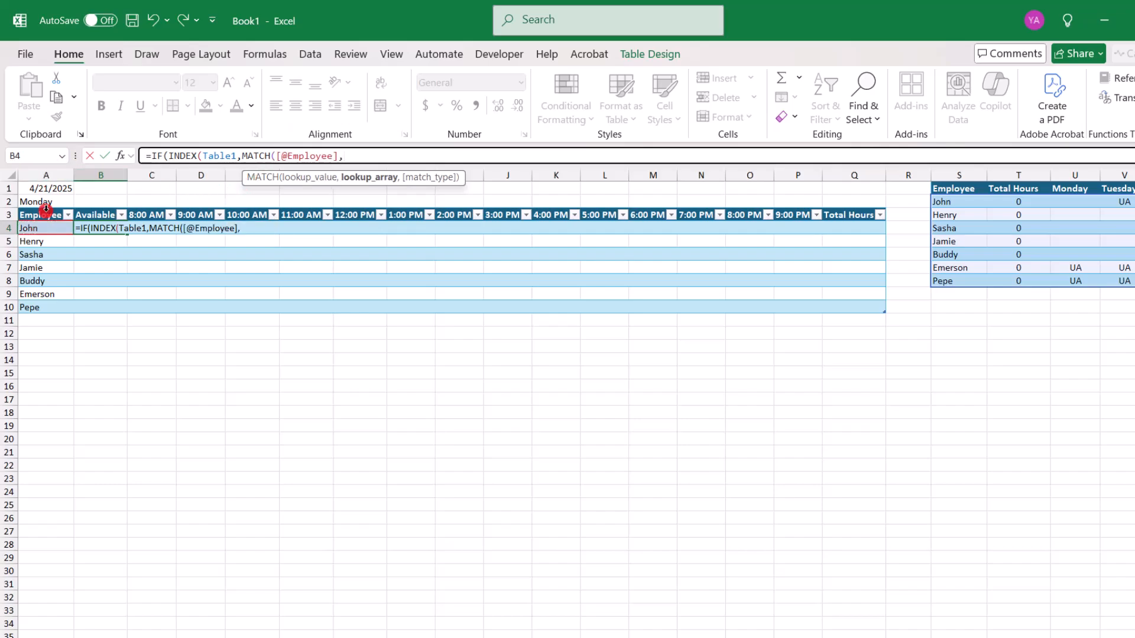
{"action": "left_click", "coordinate": [961, 184]}
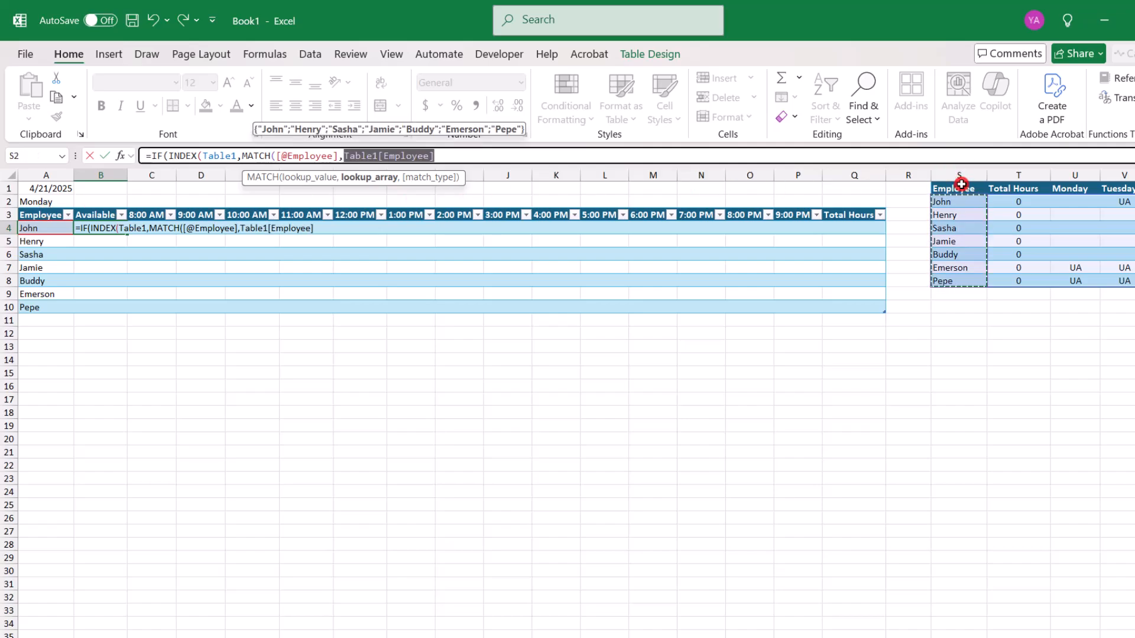
{"action": "type", "text": ","}
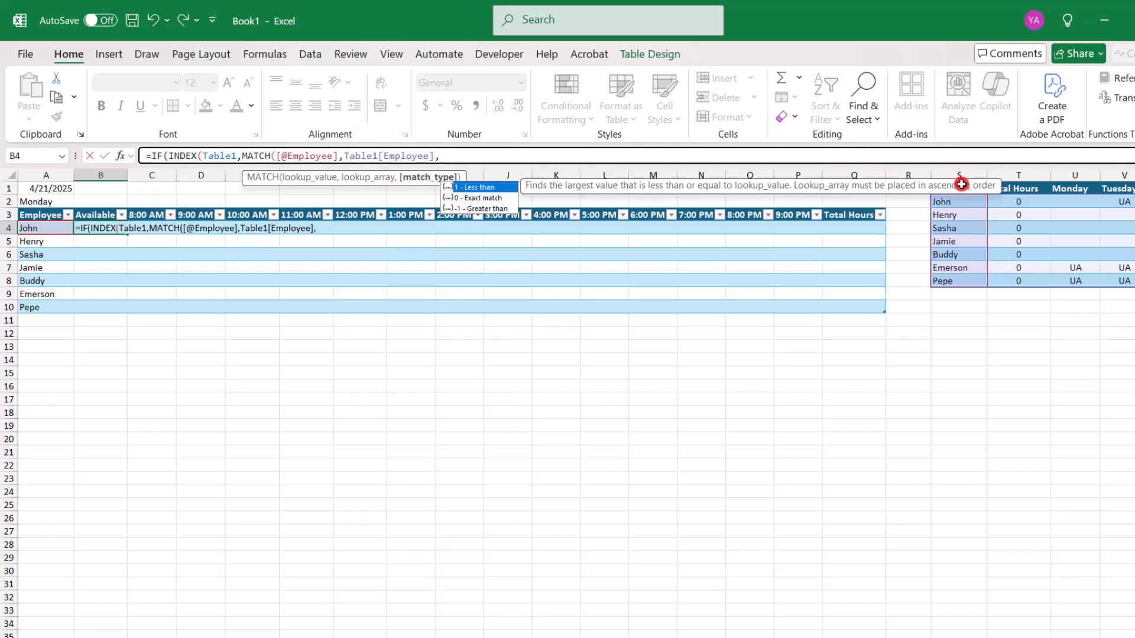
{"action": "type", "text": "0"}
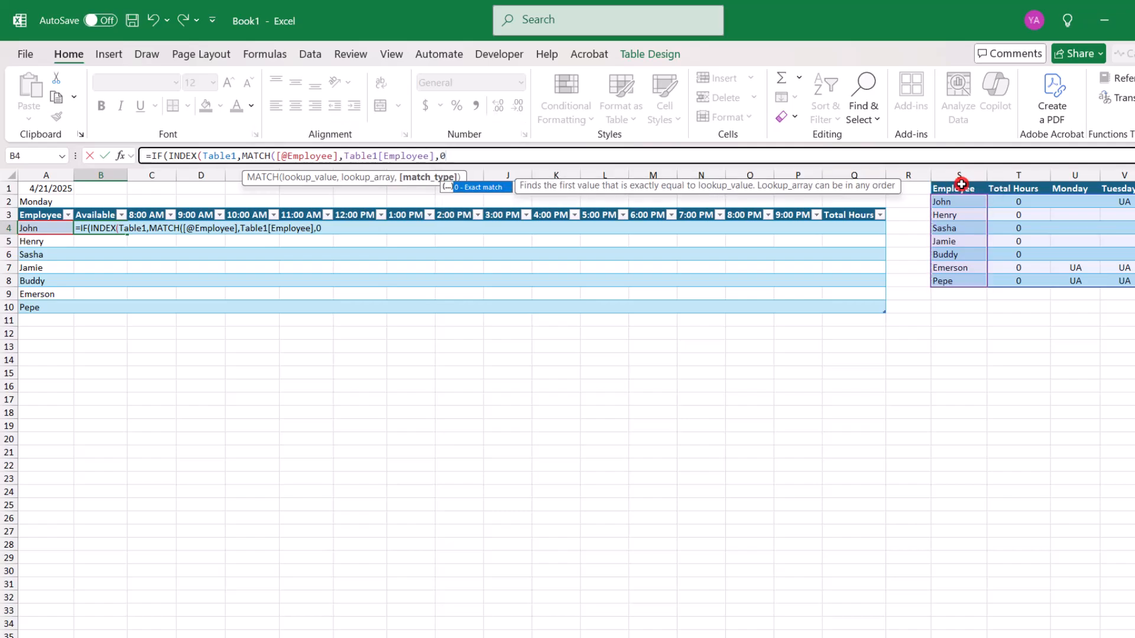
Close the row match in the B4 formula and add MATCH($A$2,Table1[#Headers],0) as the INDEX column number.
{"action": "type", "text": "),MATCH"}
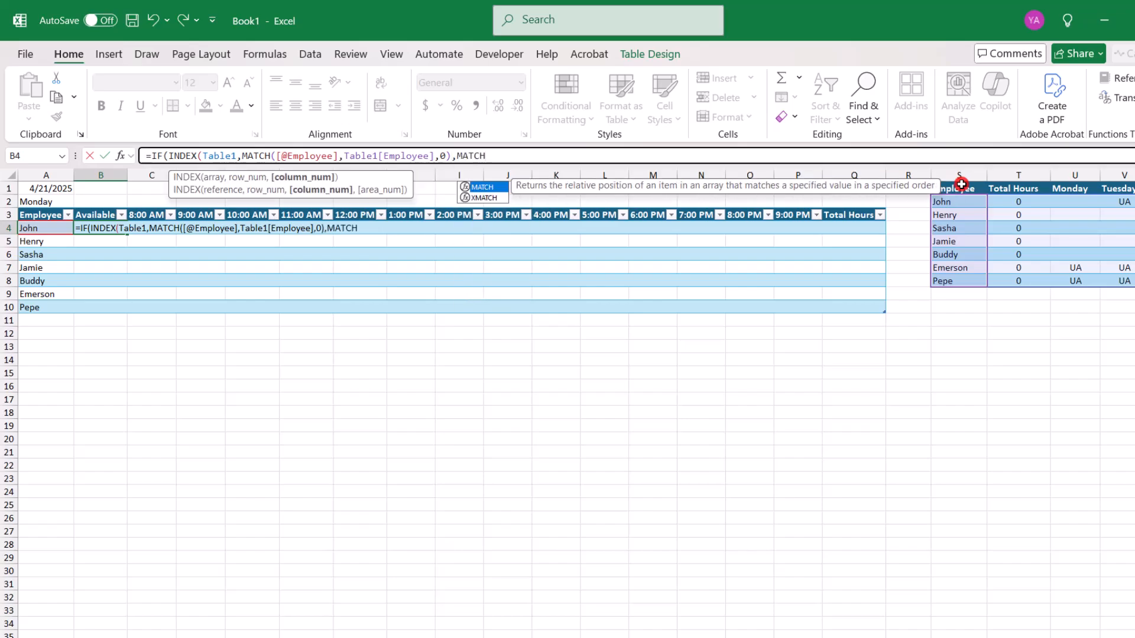
{"action": "type", "text": "("}
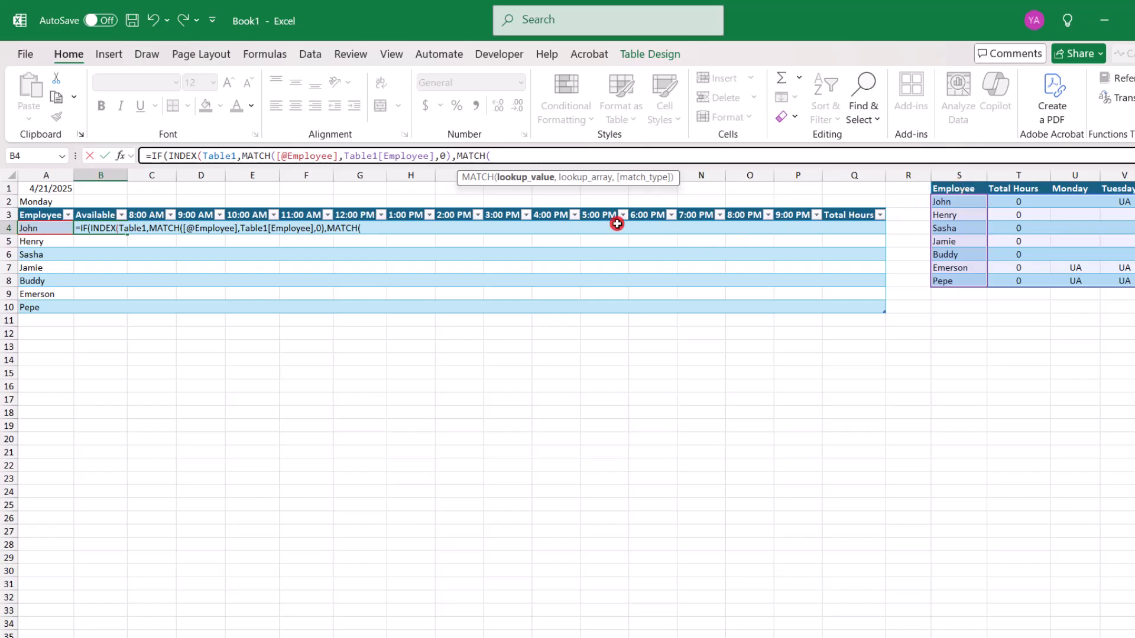
{"action": "left_click", "coordinate": [40, 202]}
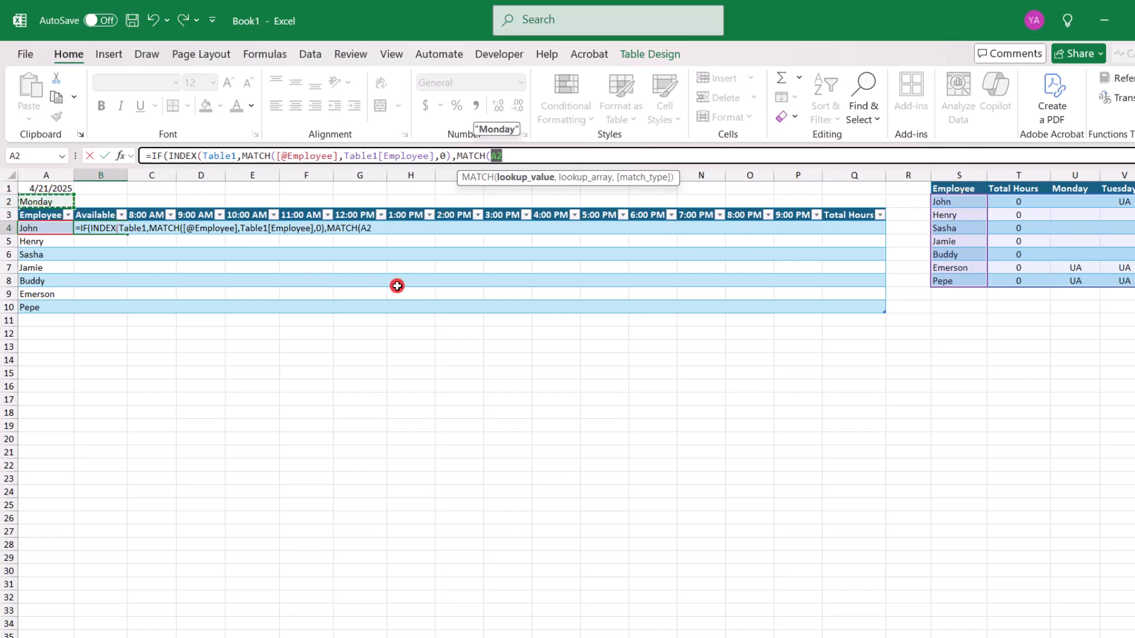
{"action": "key", "text": "F4"}
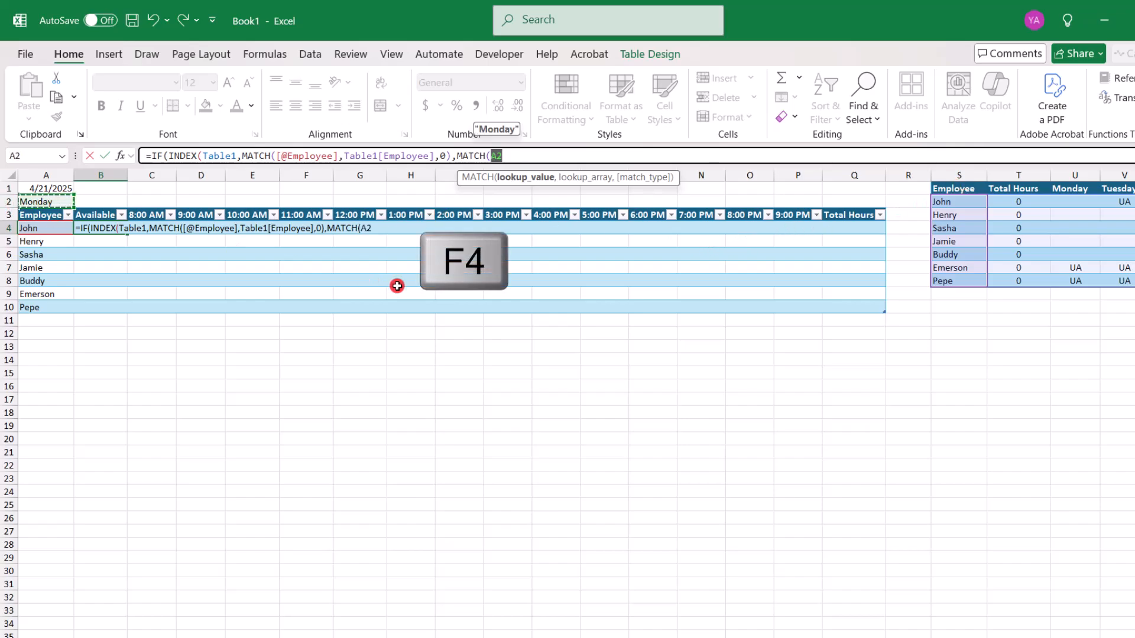
{"action": "key", "text": "F4"}
{"action": "type", "text": ","}
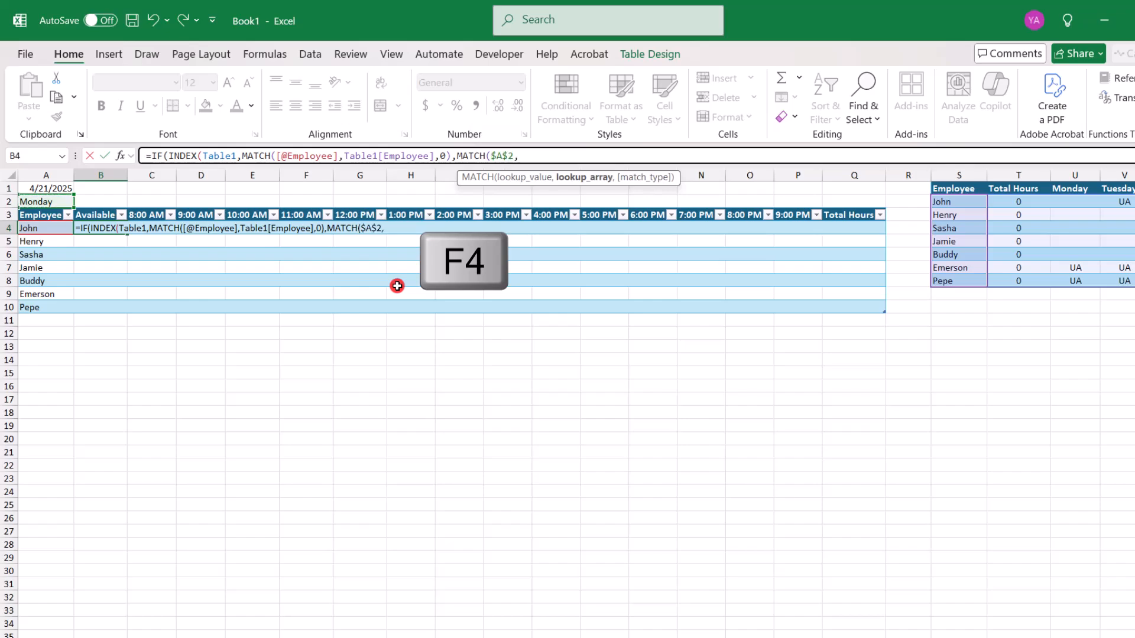
{"action": "left_click", "coordinate": [933, 188]}
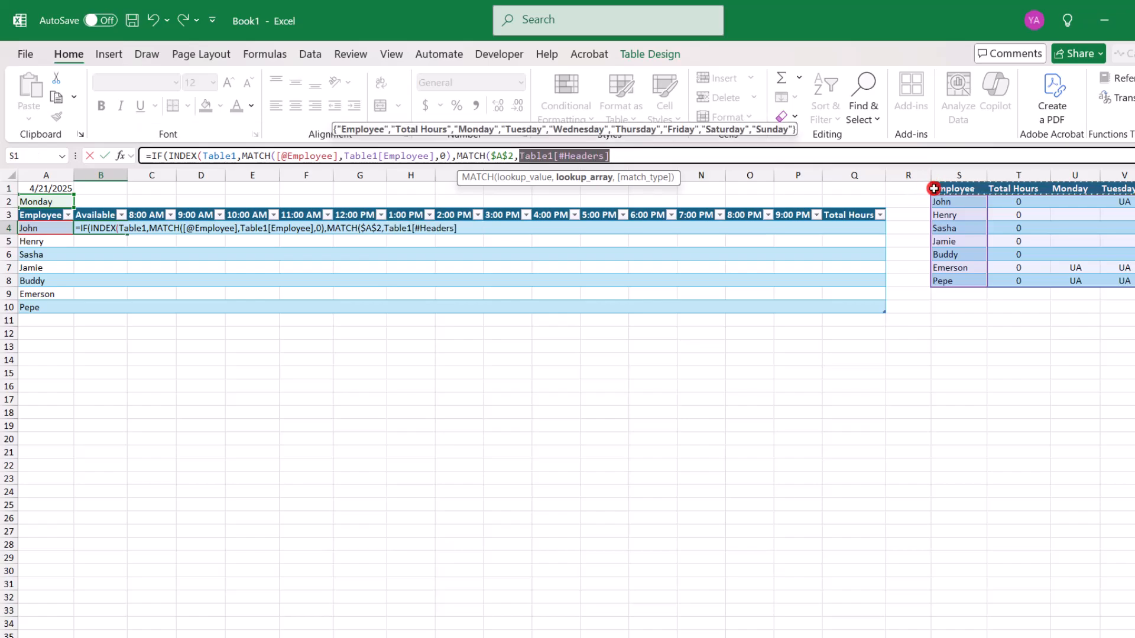
{"action": "type", "text": ","}
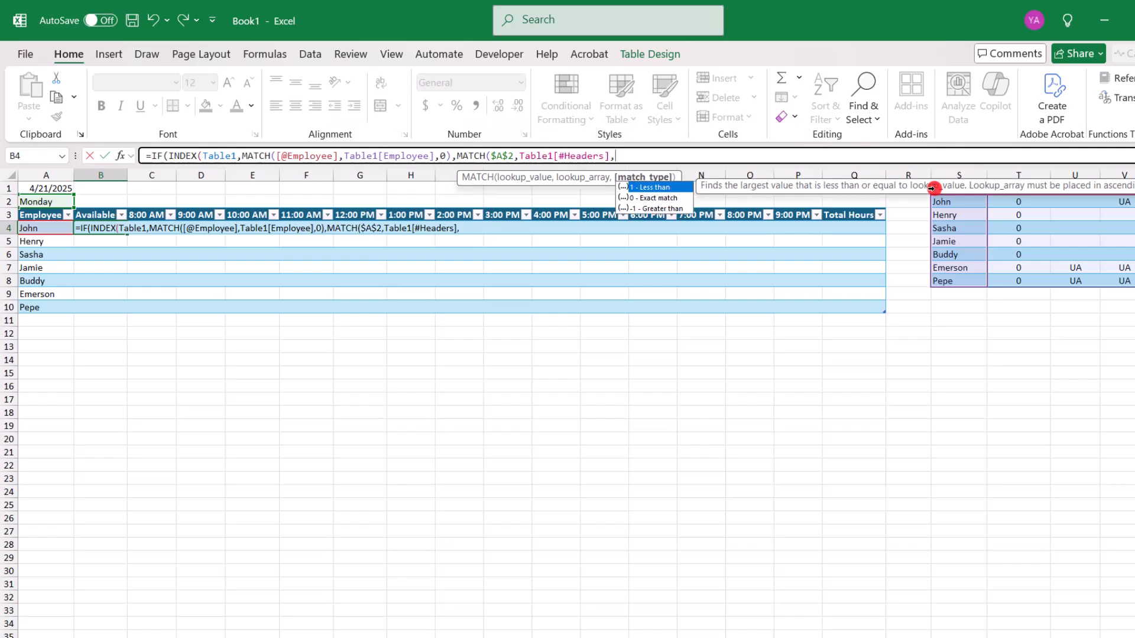
{"action": "type", "text": "0"}
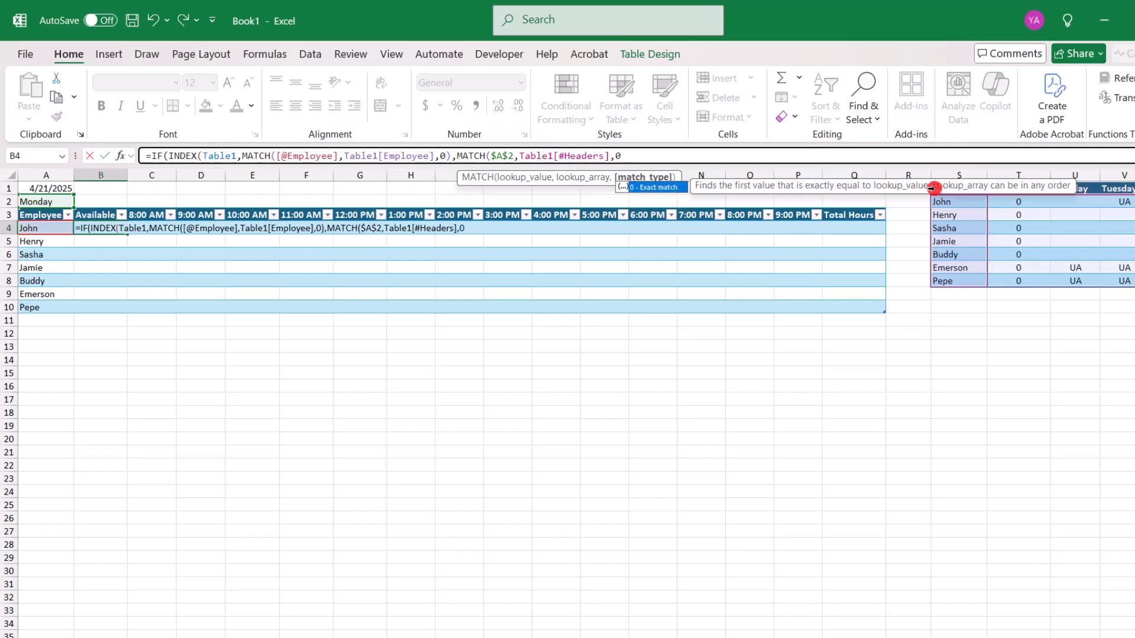
{"action": "type", "text": ")"}
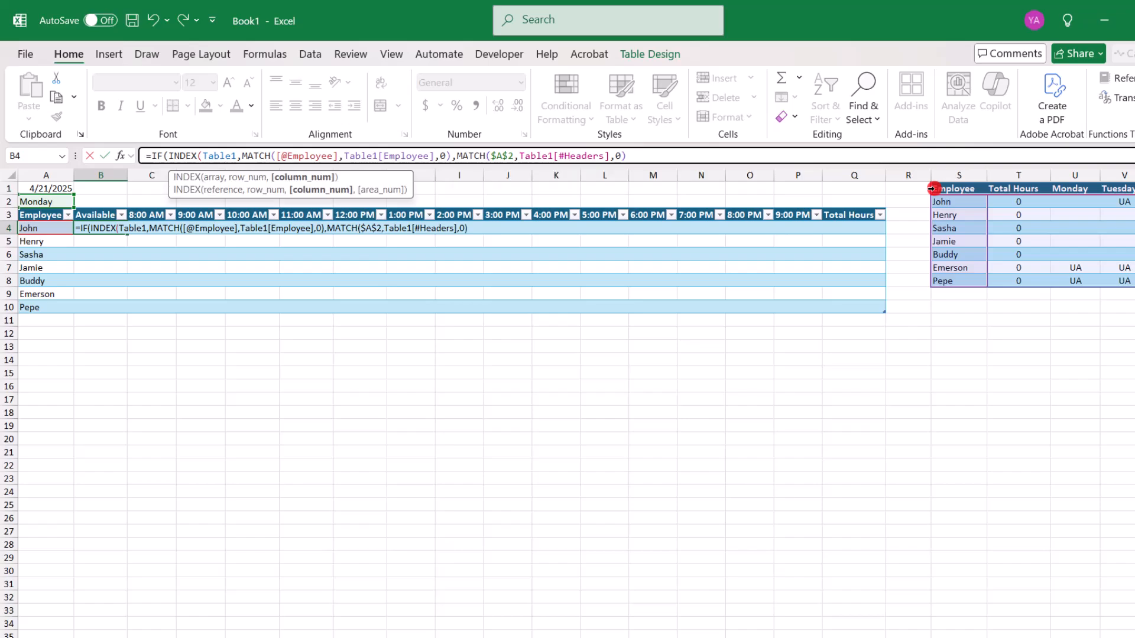
Complete the B4 formula so it returns "UA" when the INDEX result equals "UA" and an empty string otherwise.
{"action": "type", "text": ")=\"UA"}
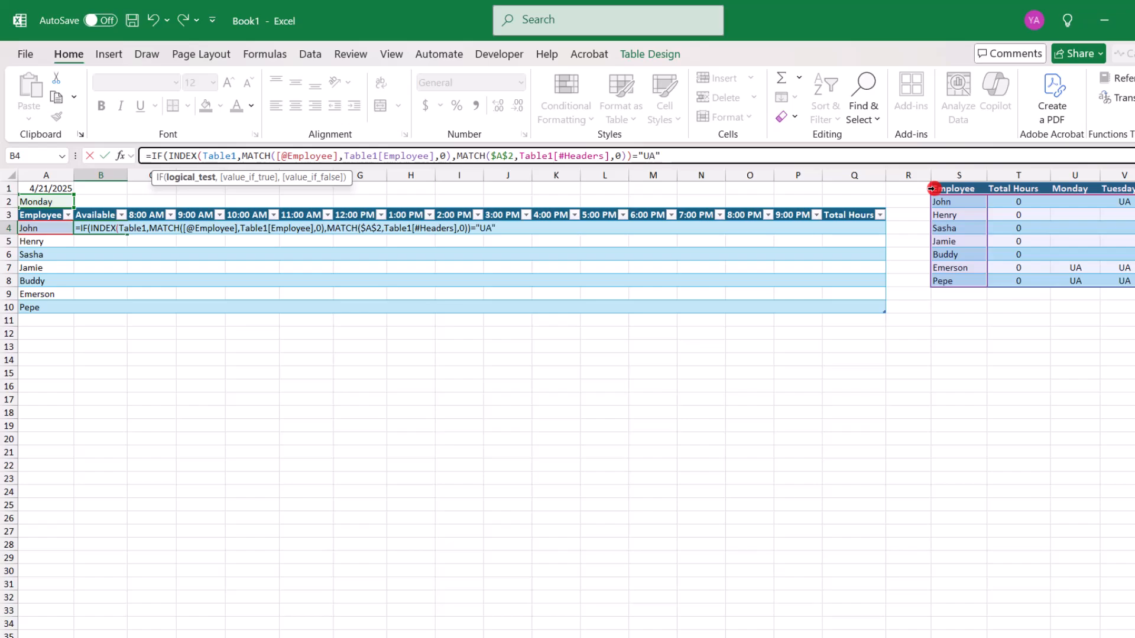
{"action": "type", "text": "\","}
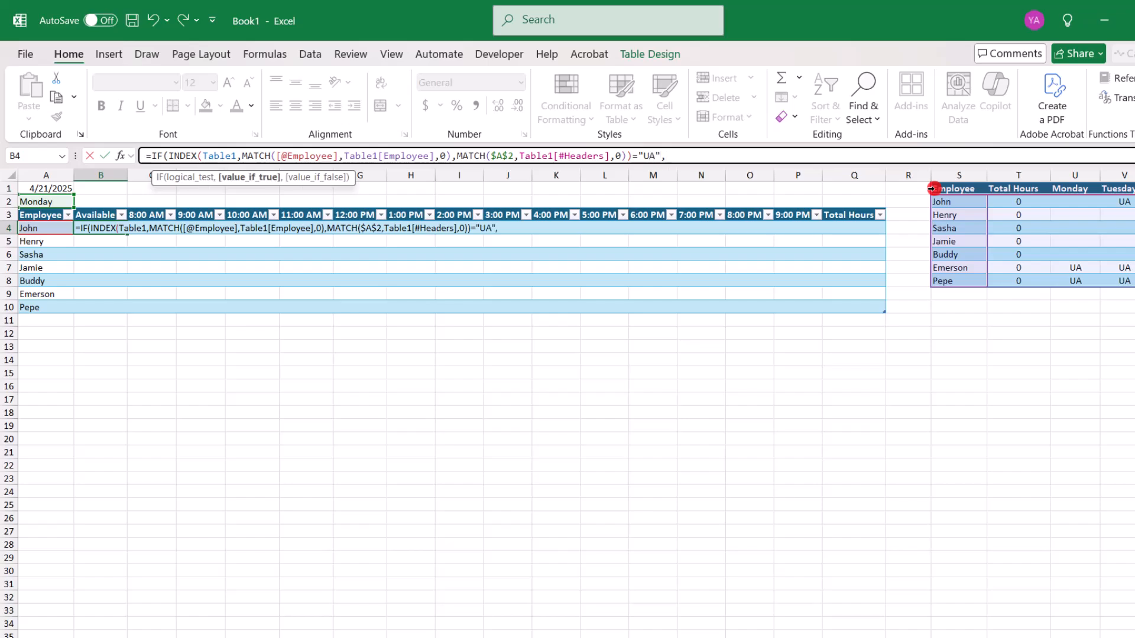
{"action": "type", "text": "\"UA\","}
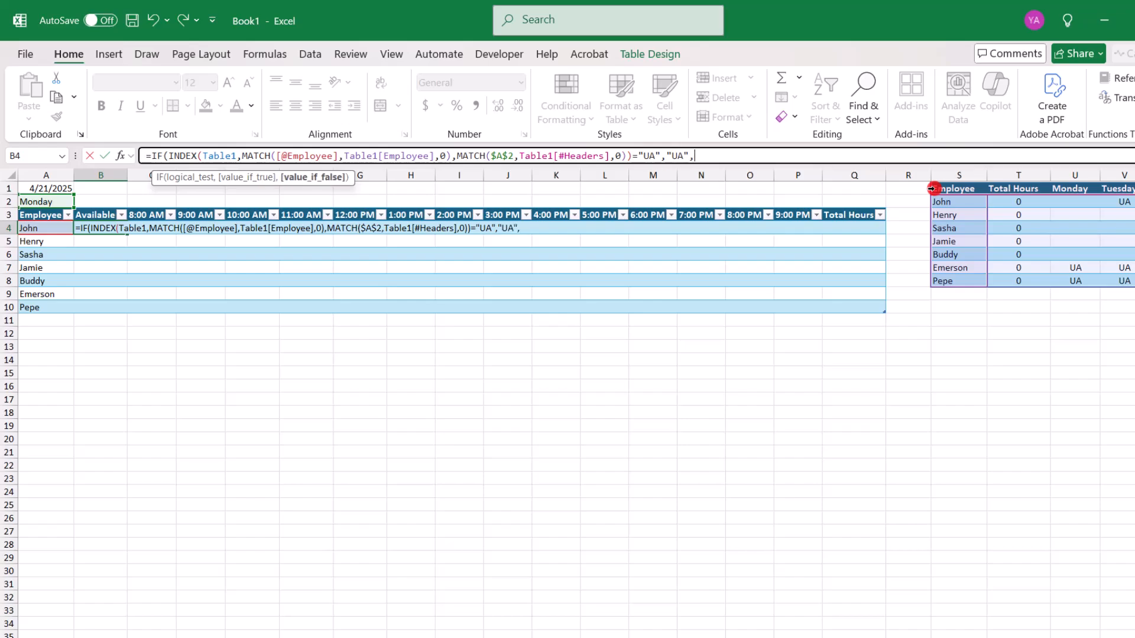
{"action": "type", "text": "\"\")"}
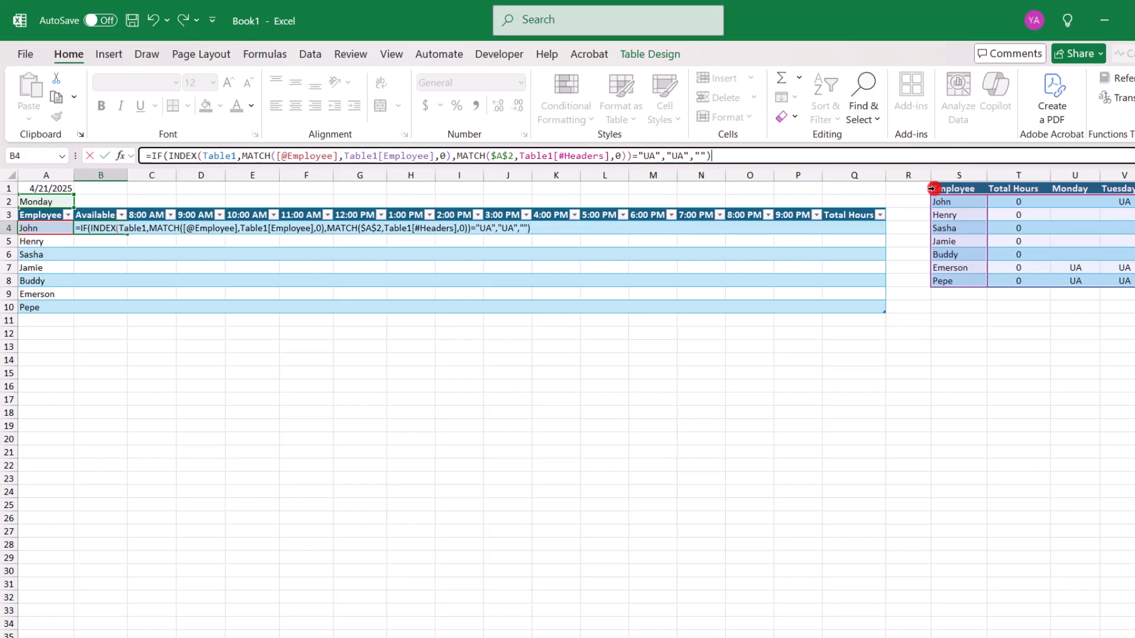
{"action": "key", "text": "Return"}
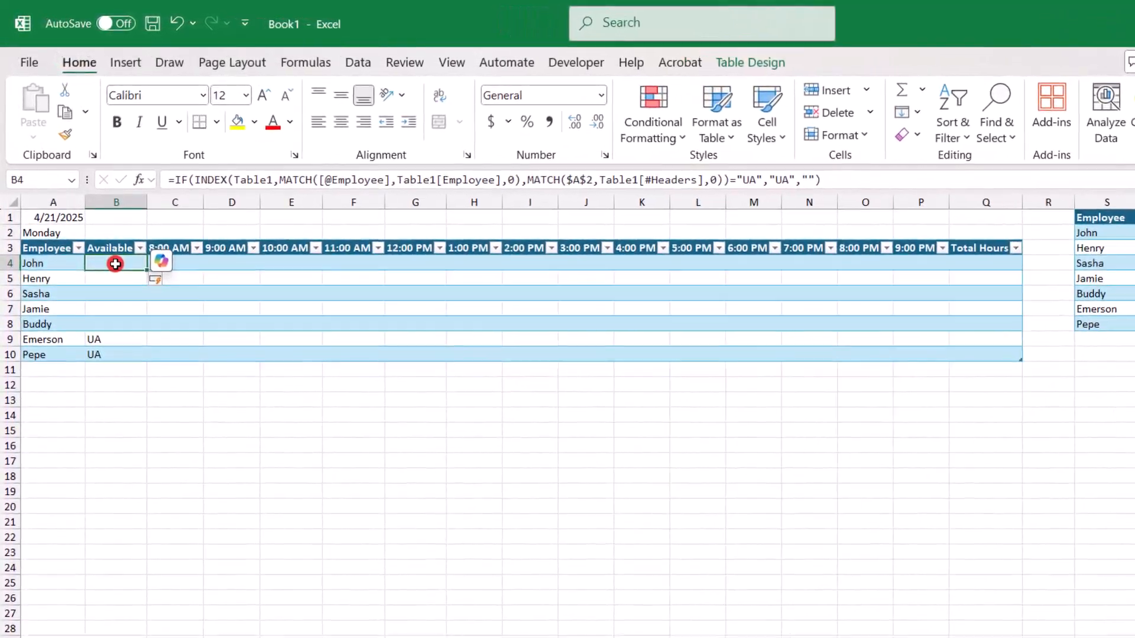
Center the Available column values in B4:B10 horizontally.
{"action": "left_click_drag", "start_coordinate": [103, 239], "coordinate": [117, 321]}
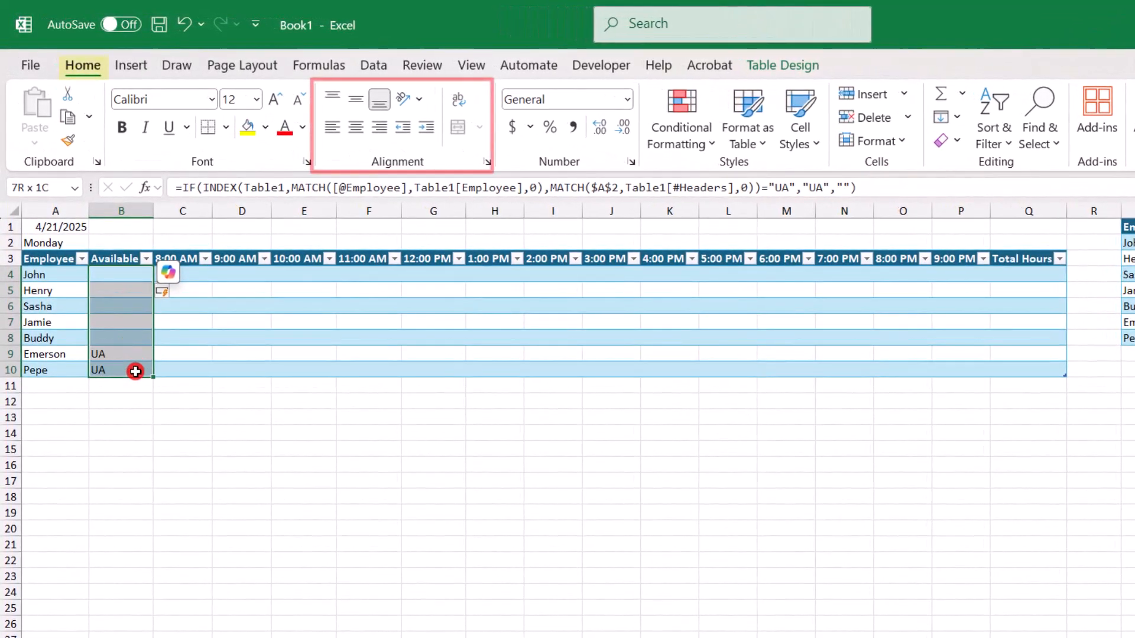
{"action": "left_click", "coordinate": [361, 130]}
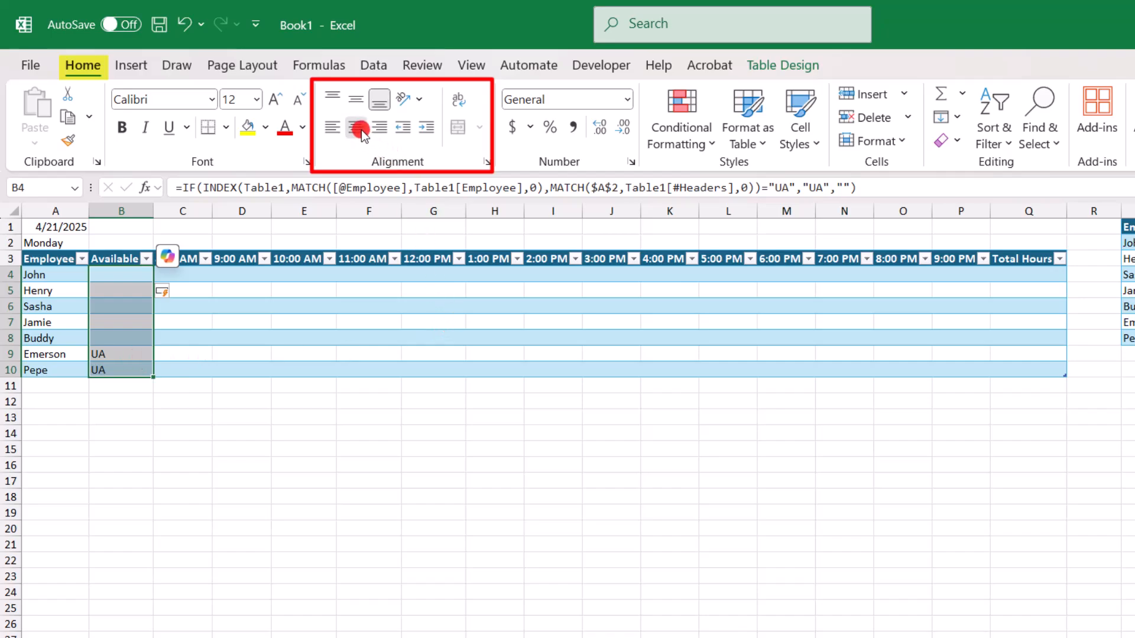
{"action": "left_click", "coordinate": [124, 354]}
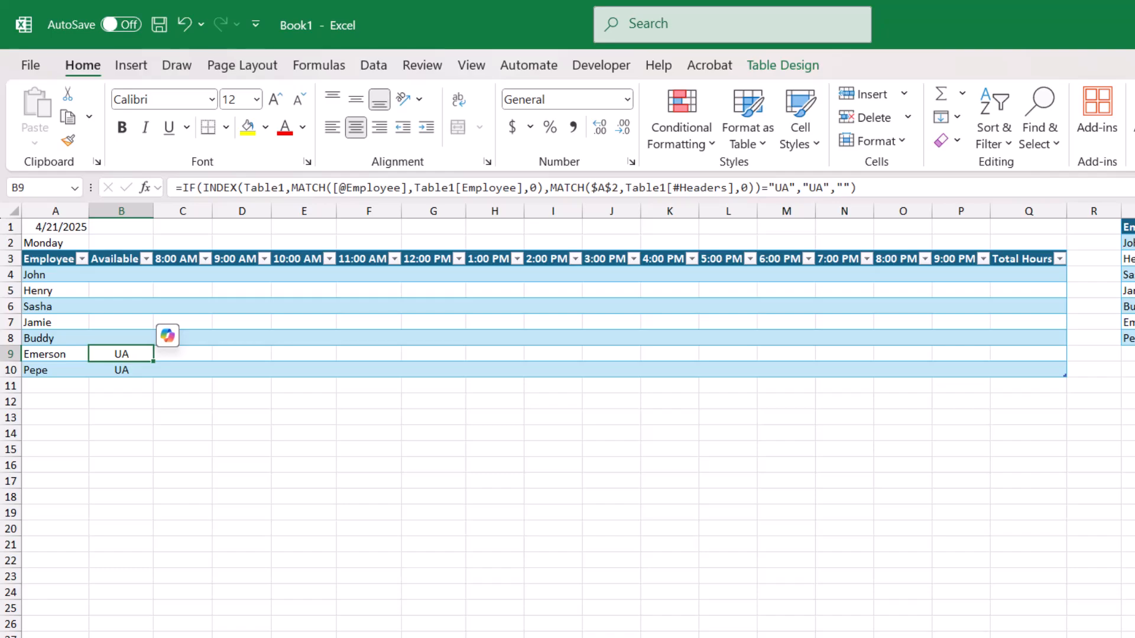
Add a Text That Contains conditional formatting rule to C4:P10 for "X" with Light Red Fill with Dark Red Text.
{"action": "left_click_drag", "start_coordinate": [178, 276], "coordinate": [960, 366]}
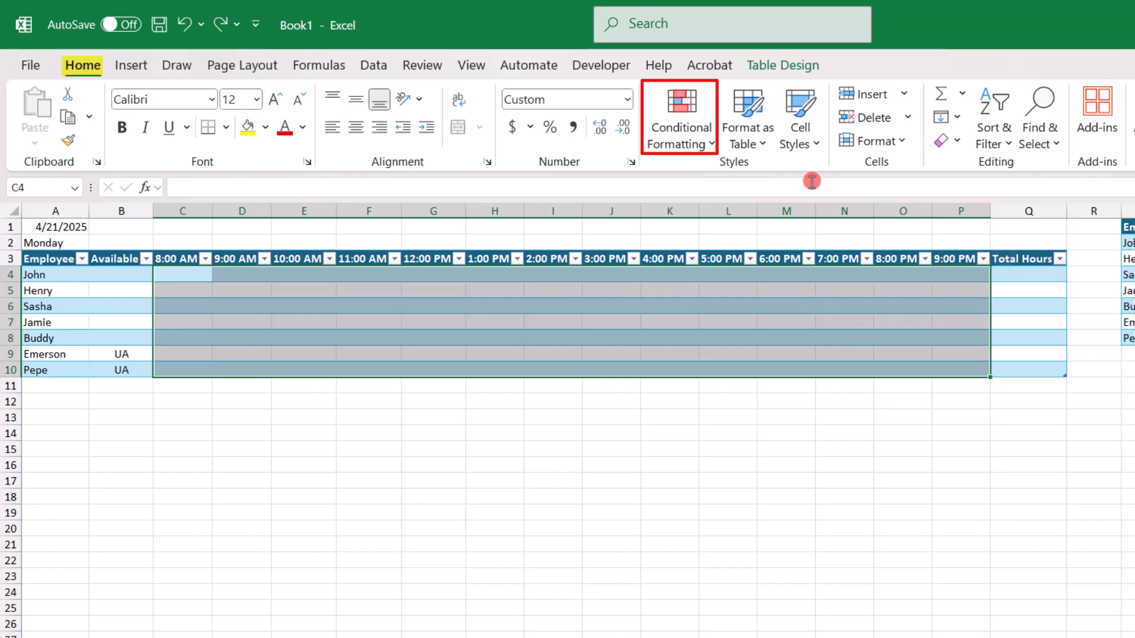
{"action": "left_click", "coordinate": [654, 127]}
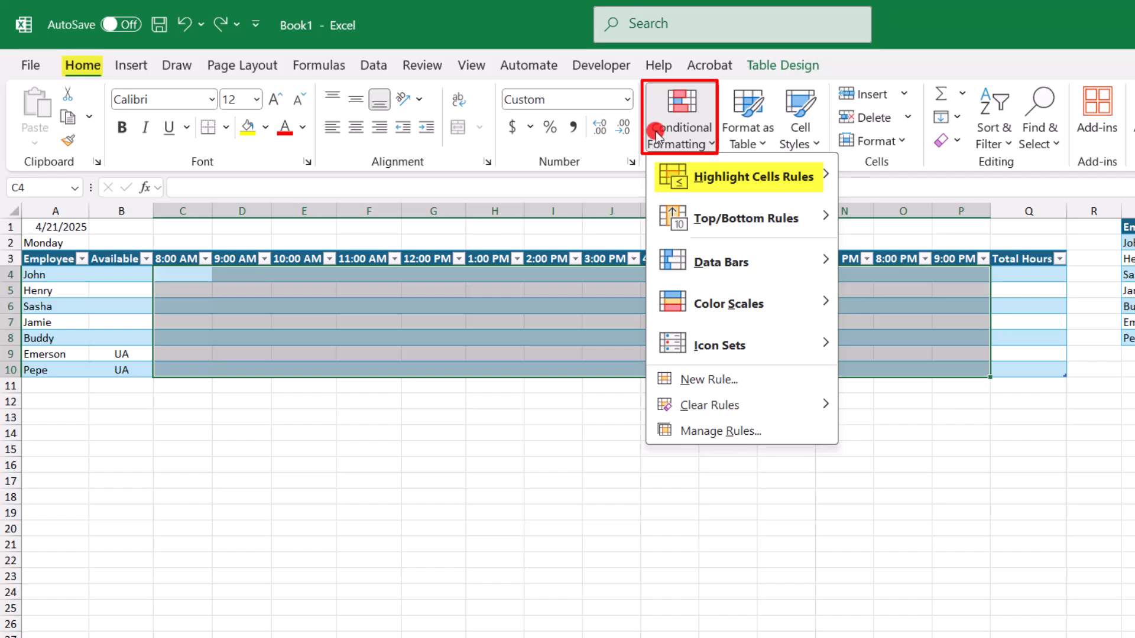
{"action": "mouse_move", "coordinate": [825, 177]}
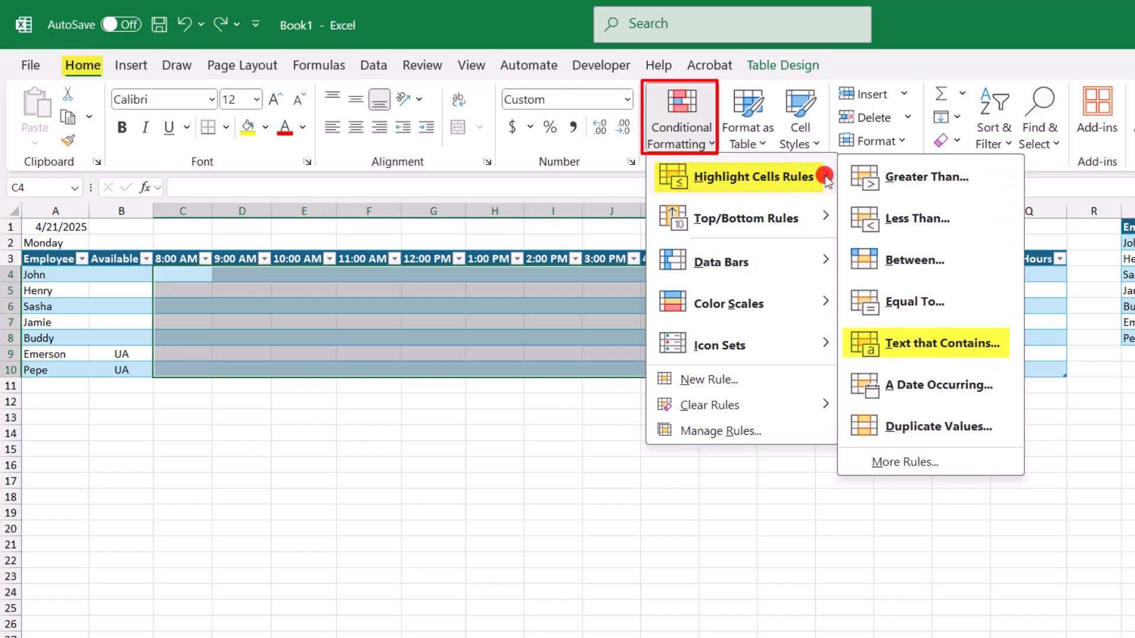
{"action": "left_click", "coordinate": [993, 352]}
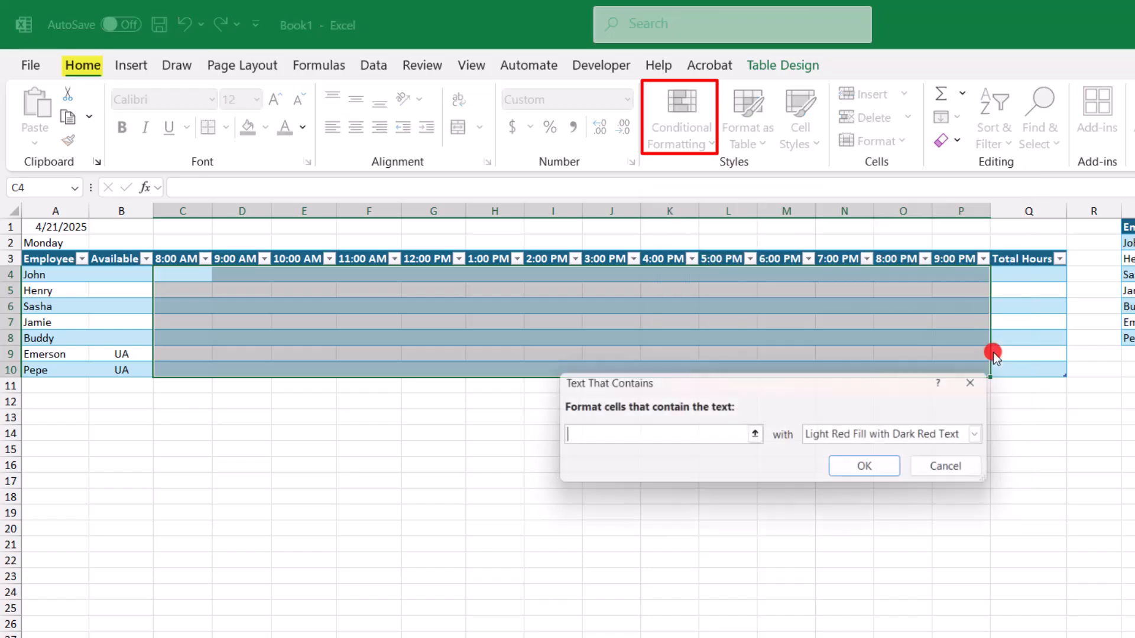
{"action": "type", "text": "X"}
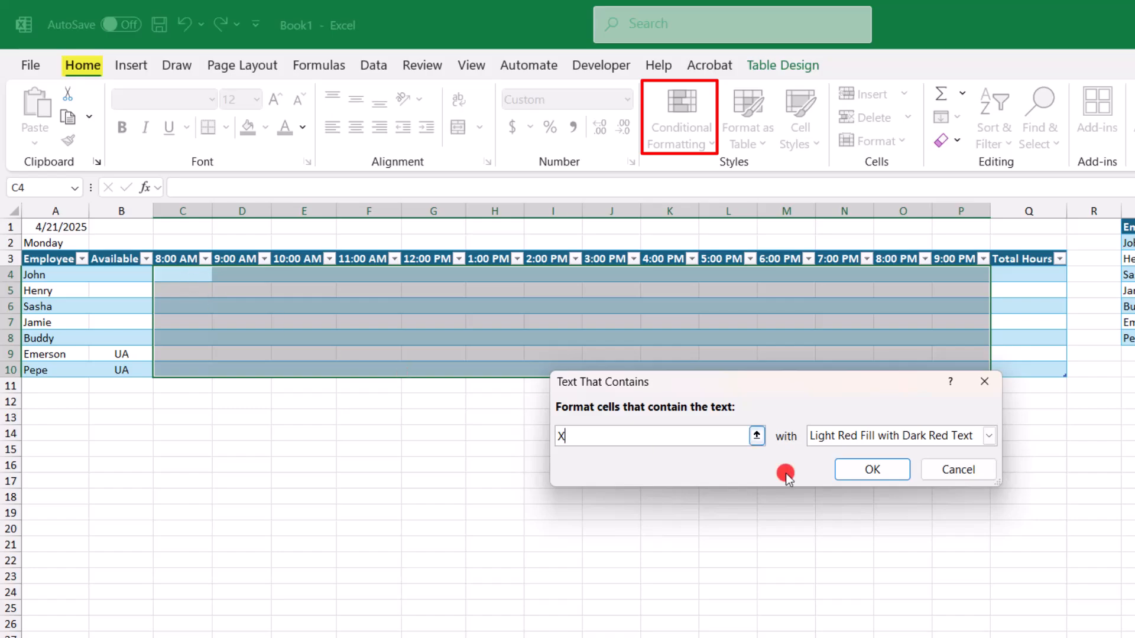
{"action": "left_click", "coordinate": [873, 469]}
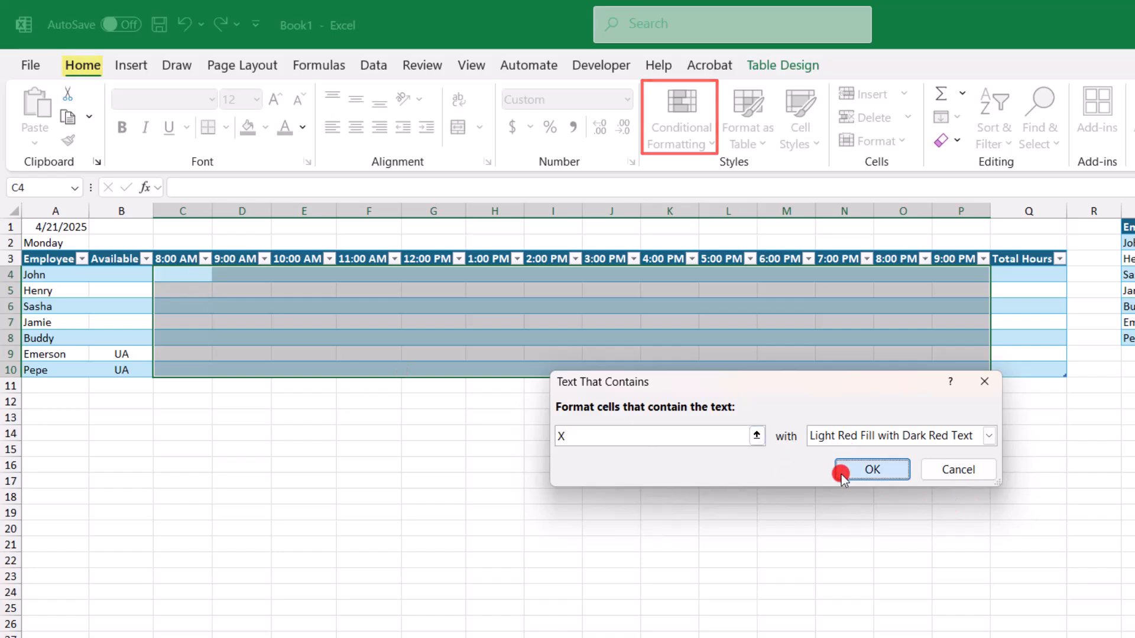
Enter X in C4 under 8:00 AM and center the cells C4:Q10 horizontally.
{"action": "left_click", "coordinate": [204, 278]}
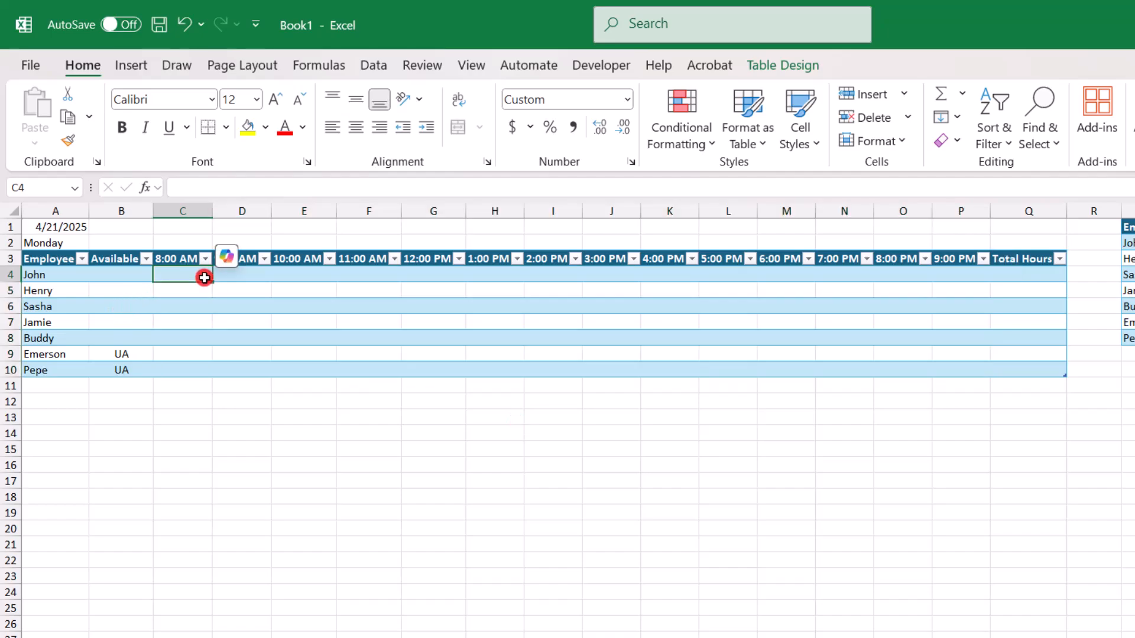
{"action": "type", "text": "X"}
{"action": "key", "text": "Return"}
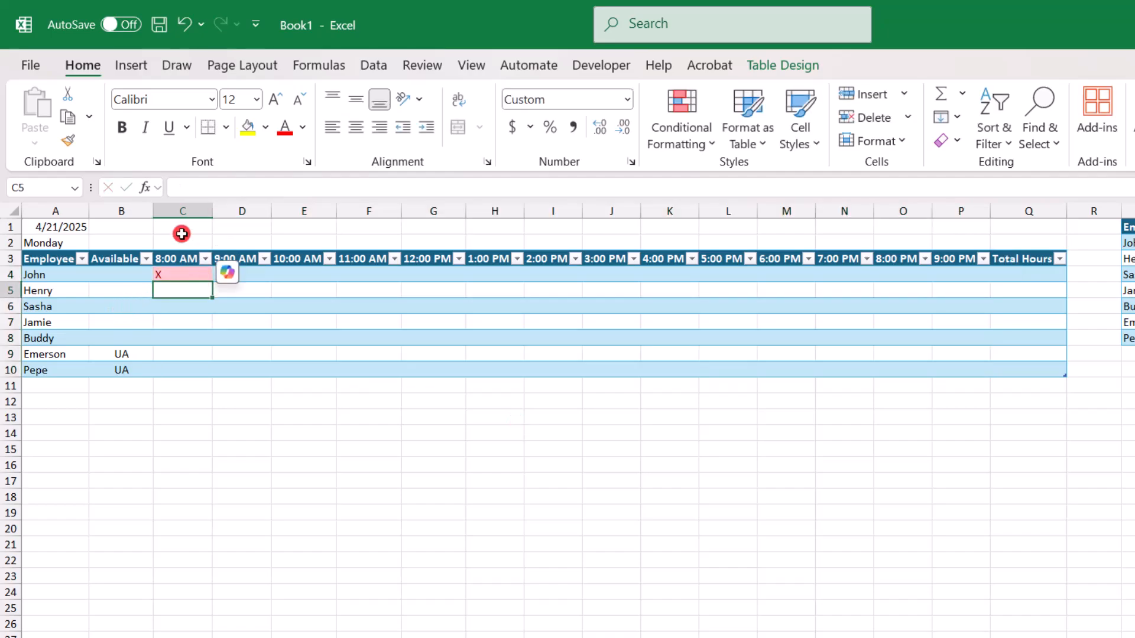
{"action": "left_click", "coordinate": [172, 276]}
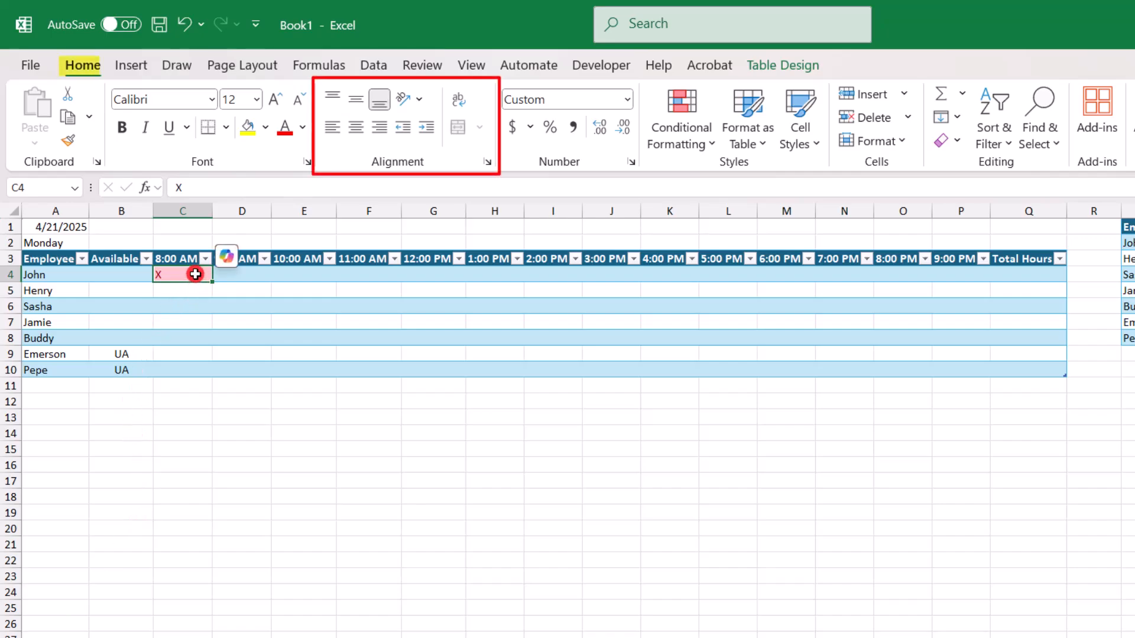
{"action": "left_click_drag", "start_coordinate": [196, 274], "coordinate": [995, 363]}
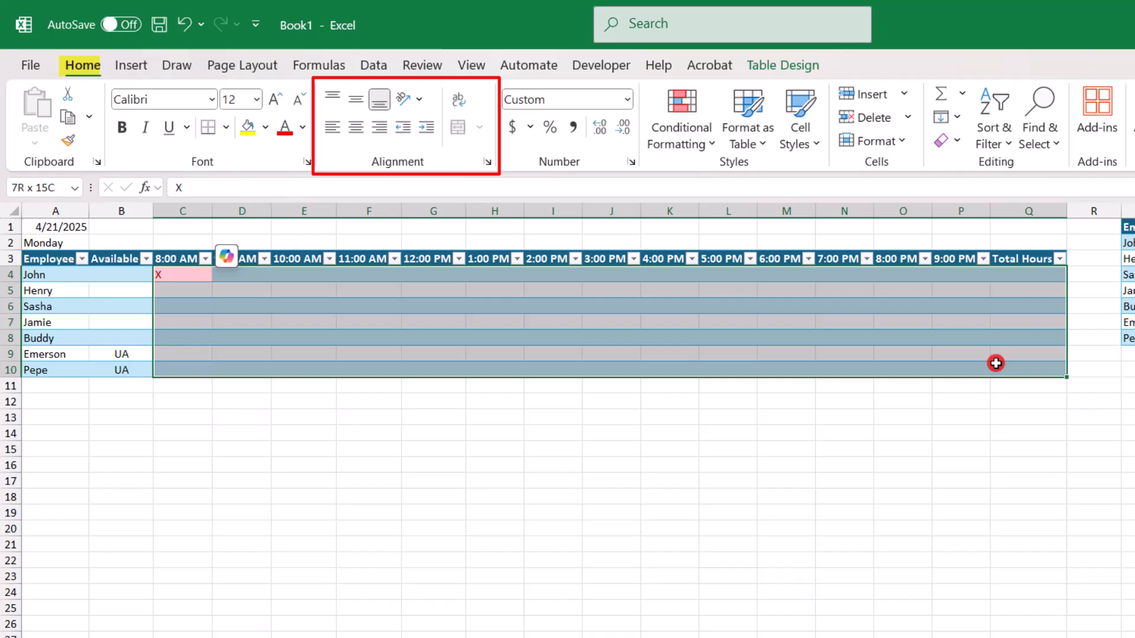
{"action": "left_click", "coordinate": [355, 126]}
Copy the X from C4 across the first employee's row through 3:00 PM, filling C4:J4.
{"action": "left_click", "coordinate": [195, 274]}
{"action": "key", "text": "ctrl+c"}
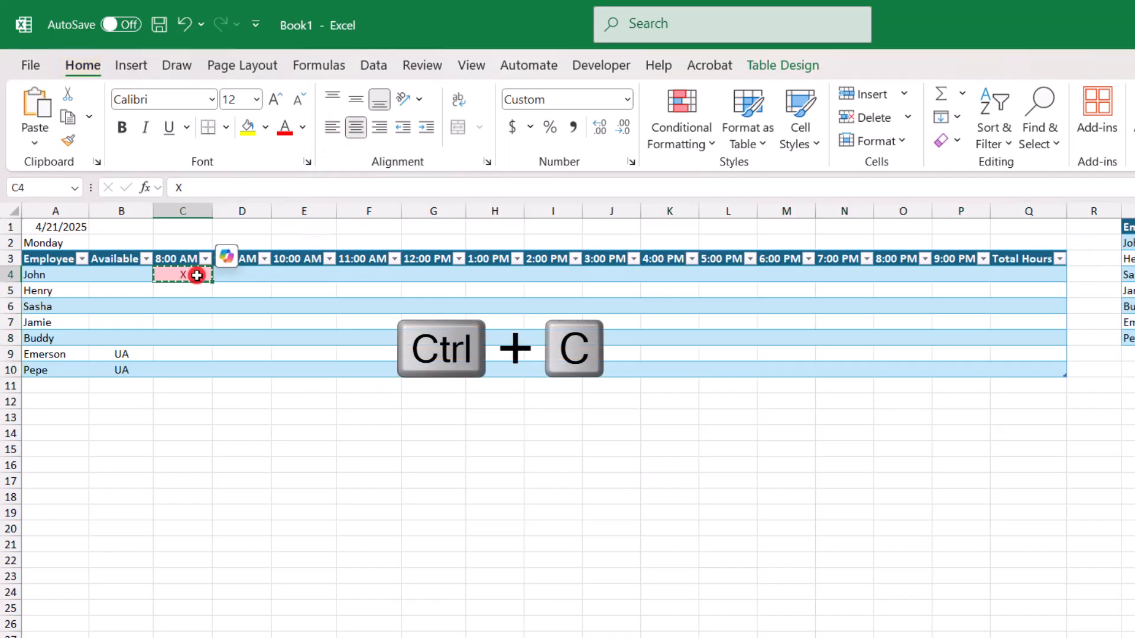
{"action": "left_click_drag", "start_coordinate": [197, 275], "coordinate": [611, 271]}
{"action": "key", "text": "ctrl+v"}
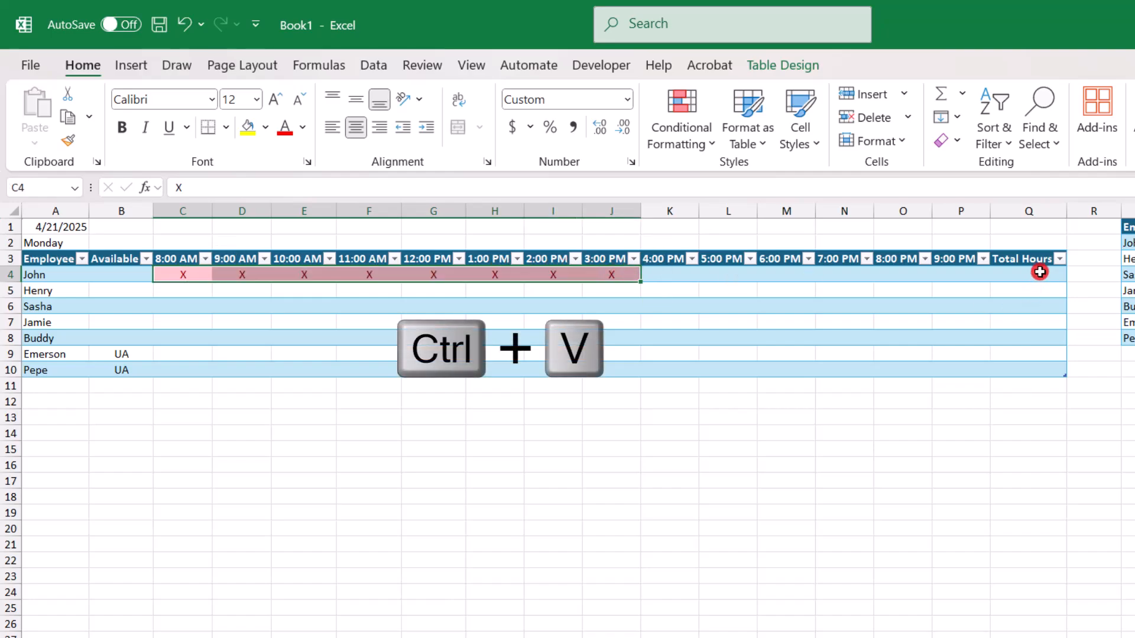
Enter =COUNTA(Table7[@[8:00 AM]:[9:00 PM]]) in Q4 to calculate the Total Hours column.
{"action": "left_click", "coordinate": [1040, 272]}
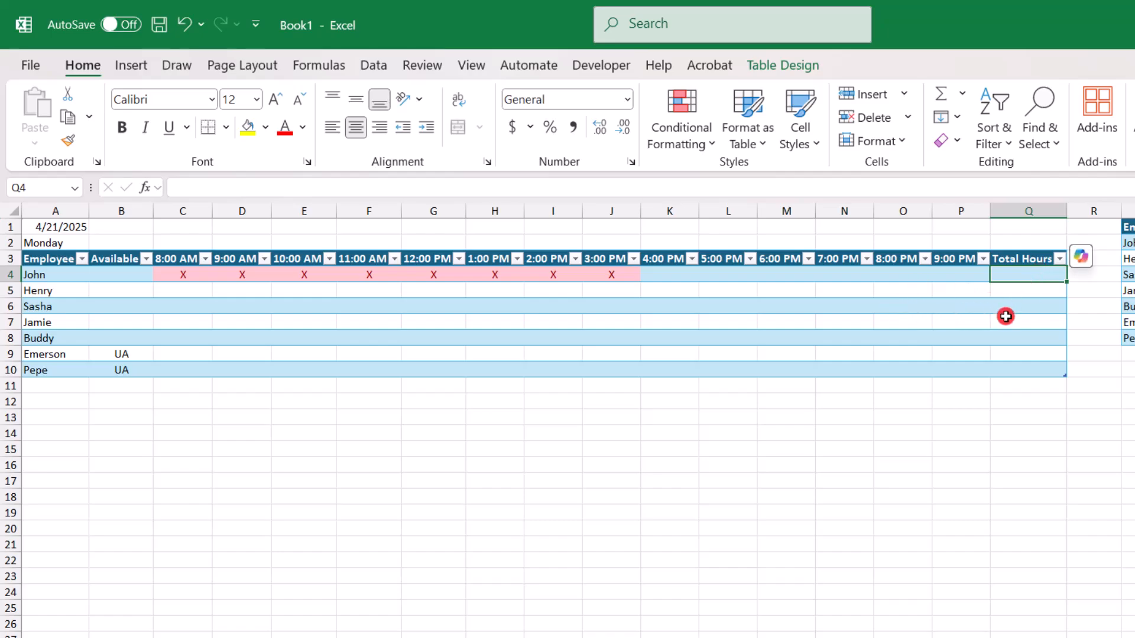
{"action": "type", "text": "="}
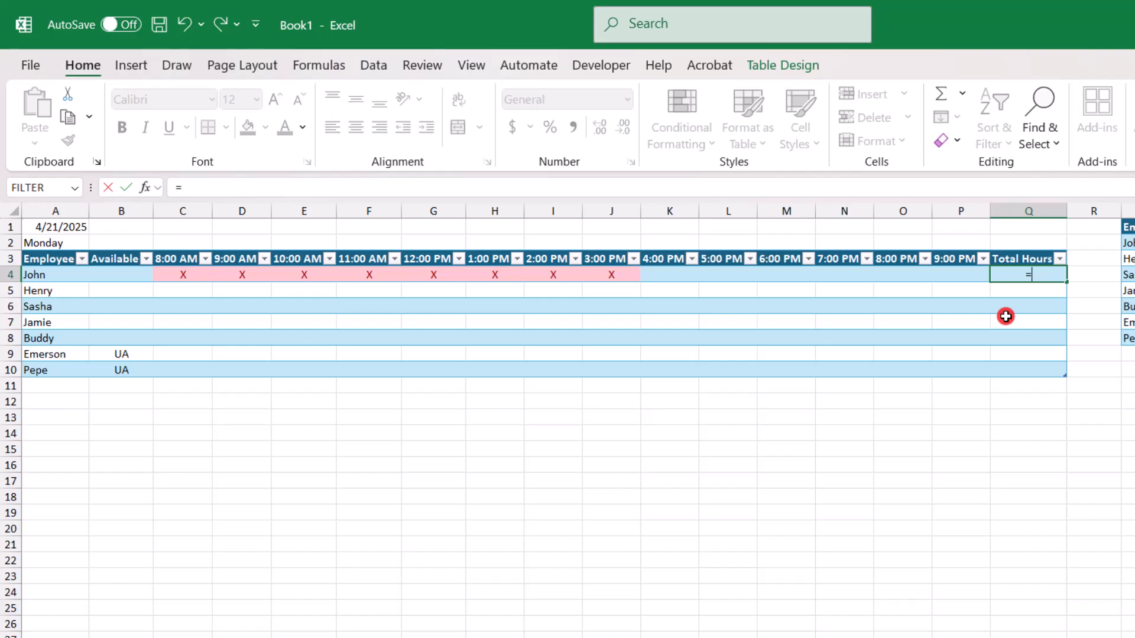
{"action": "type", "text": "C"}
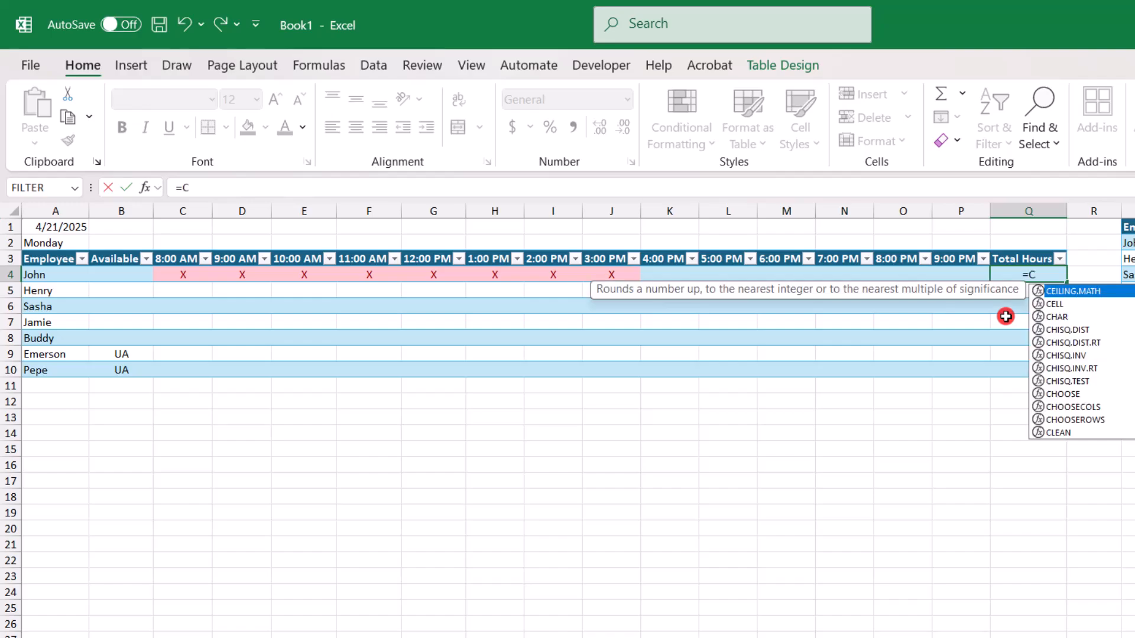
{"action": "type", "text": "OUNT"}
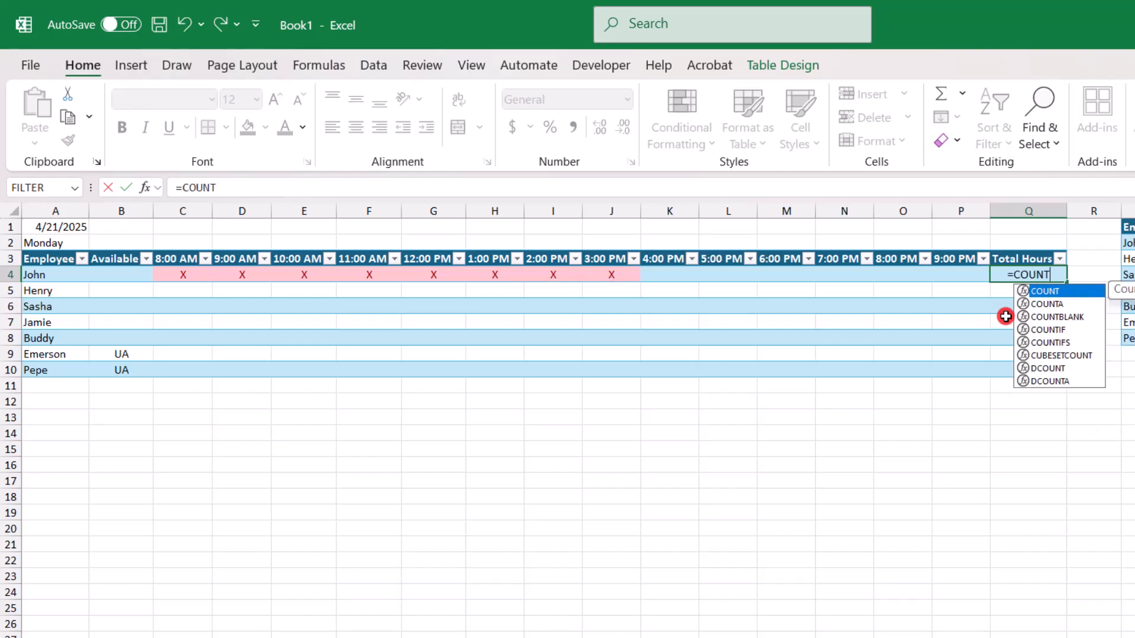
{"action": "type", "text": "A"}
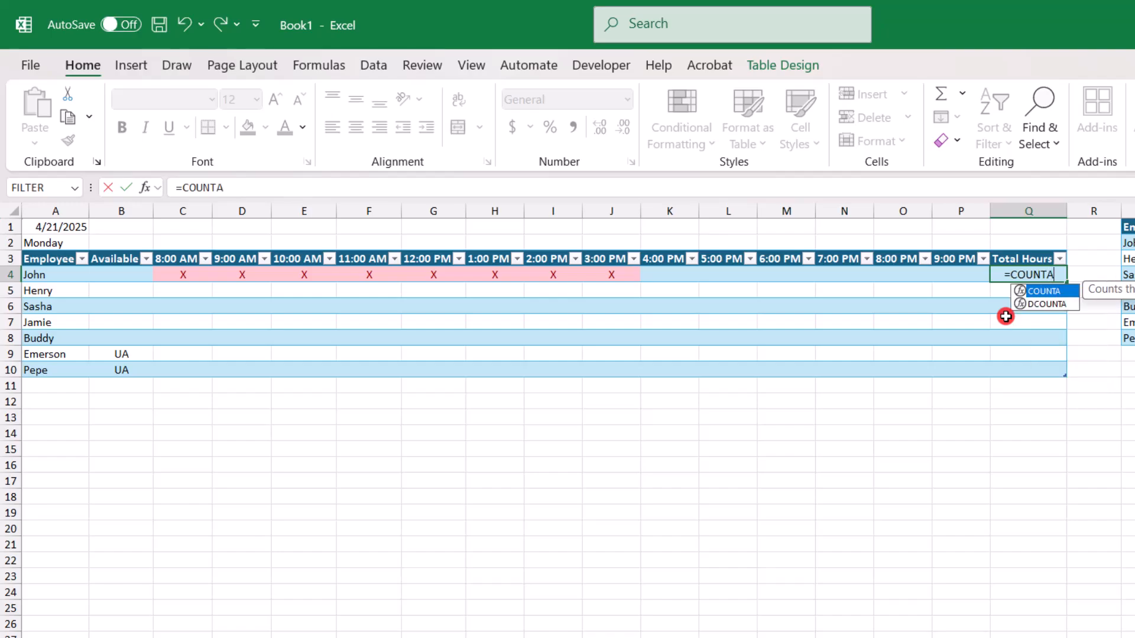
{"action": "type", "text": "("}
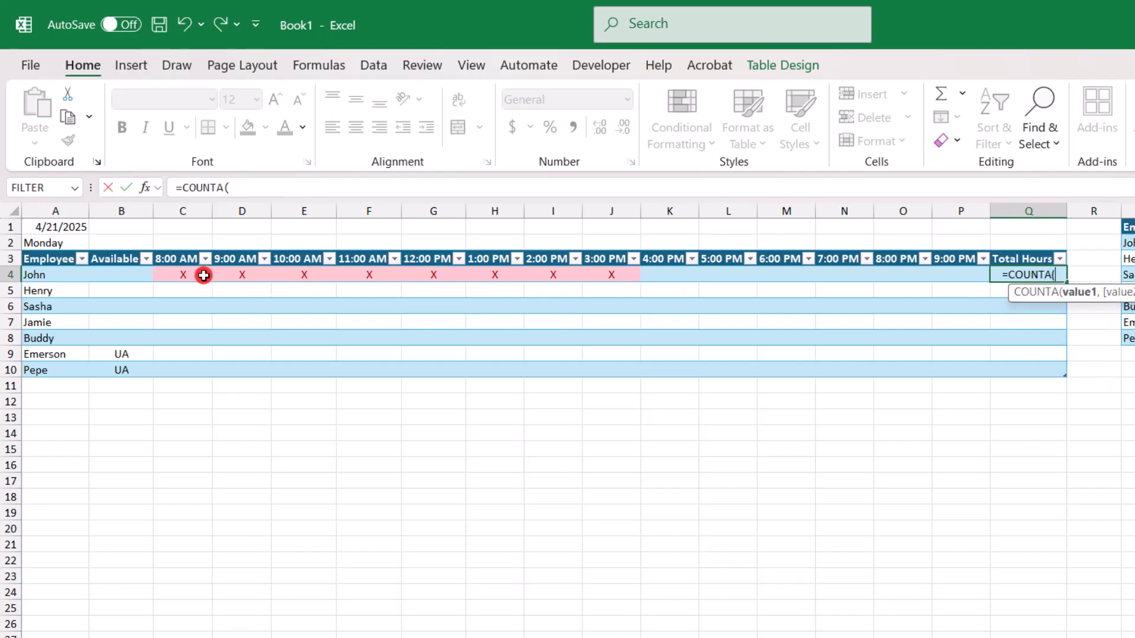
{"action": "left_click_drag", "start_coordinate": [198, 274], "coordinate": [949, 270]}
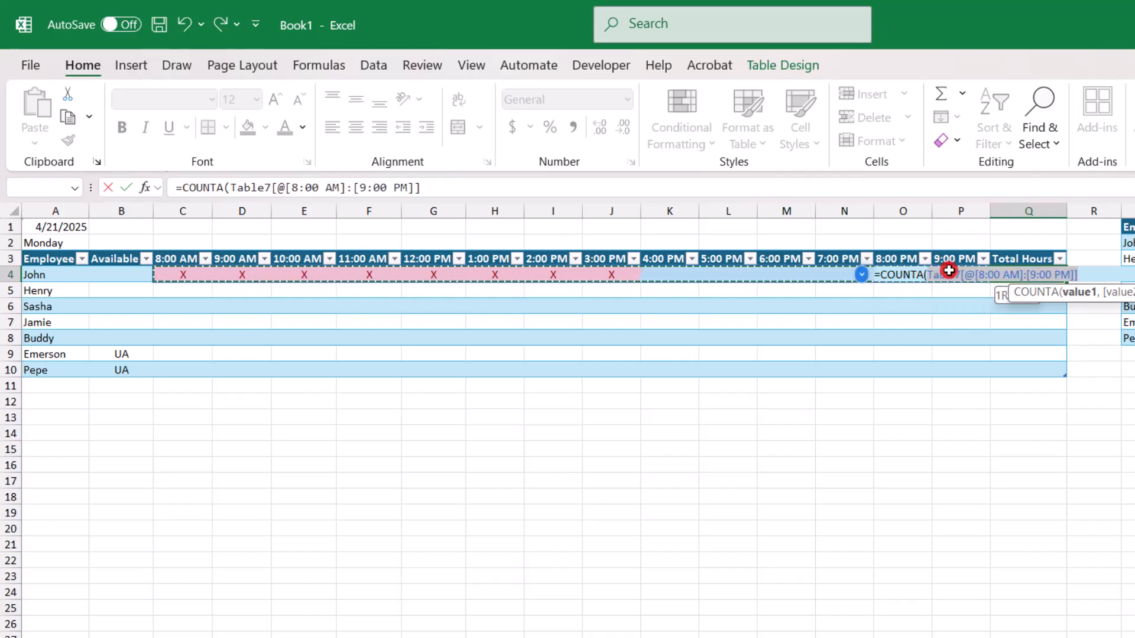
{"action": "key", "text": "Return"}
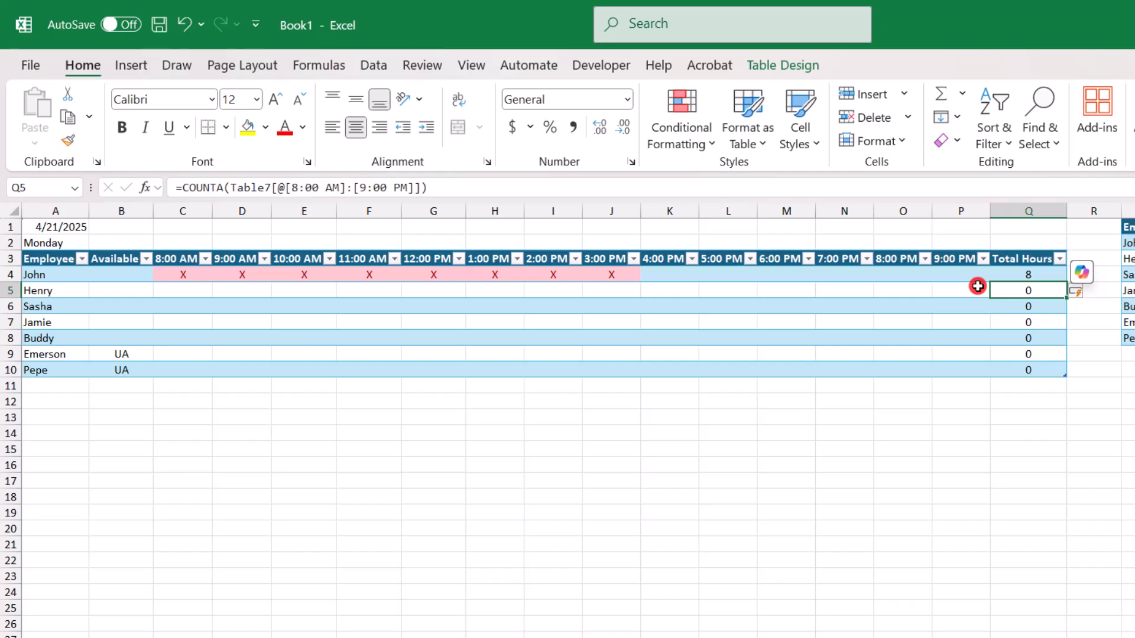
Start a formula-based conditional formatting rule for C4:P4 using =$B4="UA".
{"action": "left_click", "coordinate": [304, 272]}
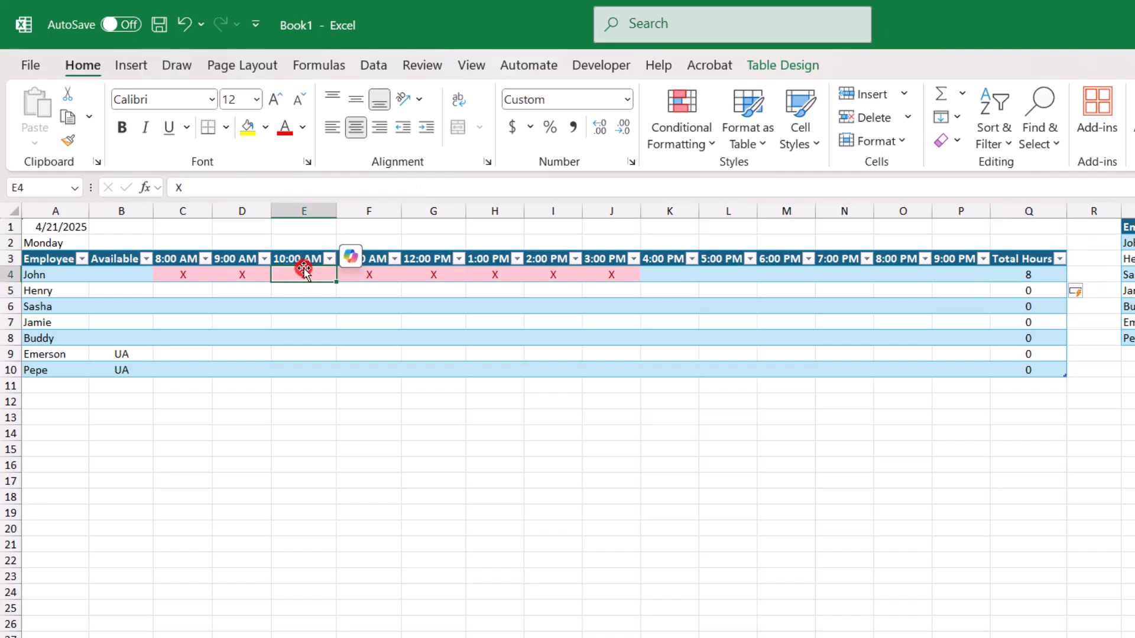
{"action": "left_click_drag", "start_coordinate": [190, 276], "coordinate": [962, 276]}
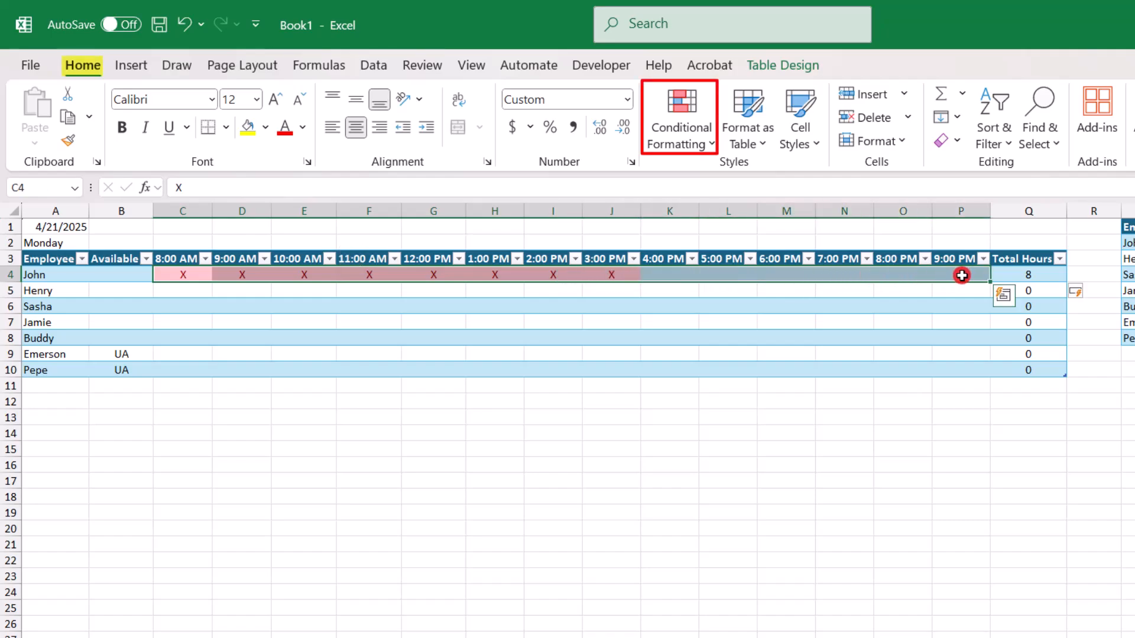
{"action": "left_click", "coordinate": [692, 127]}
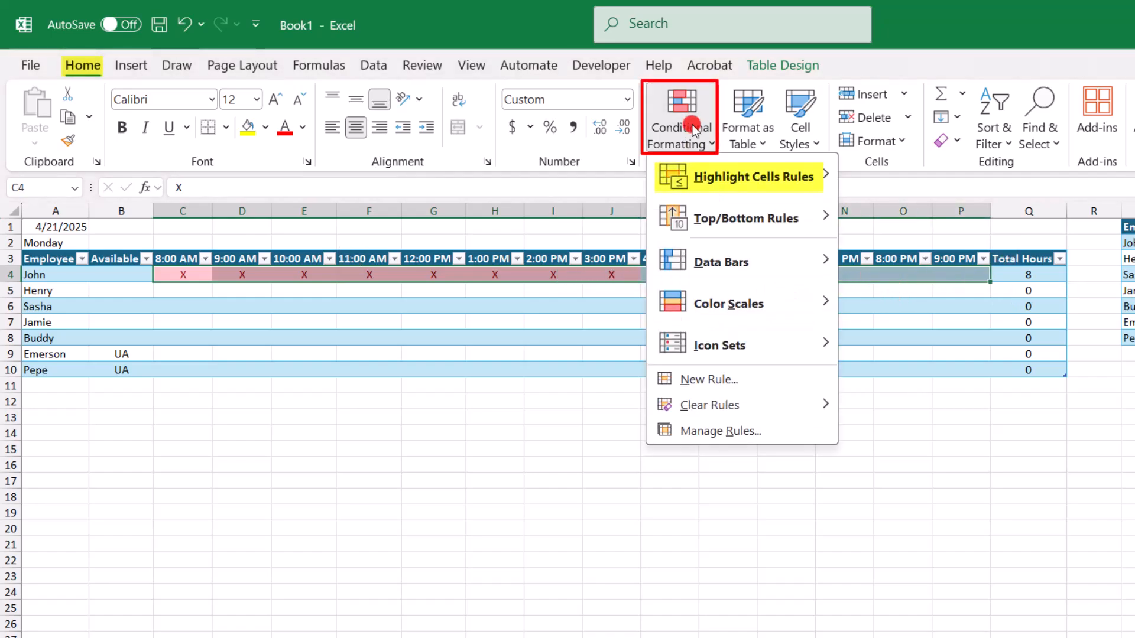
{"action": "mouse_move", "coordinate": [771, 184]}
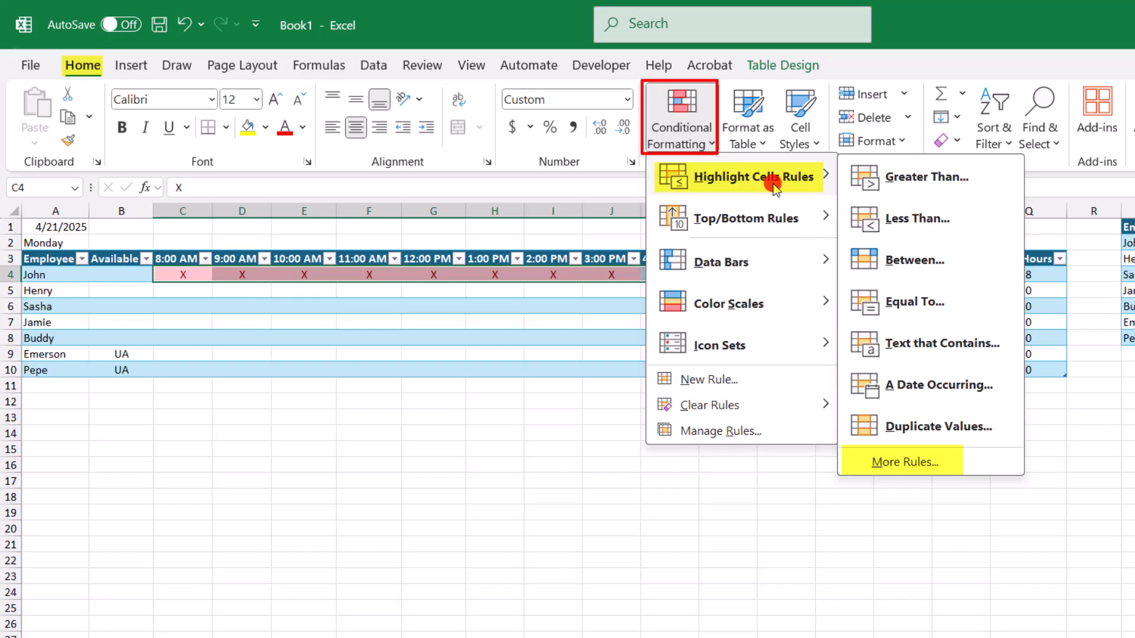
{"action": "left_click", "coordinate": [928, 465]}
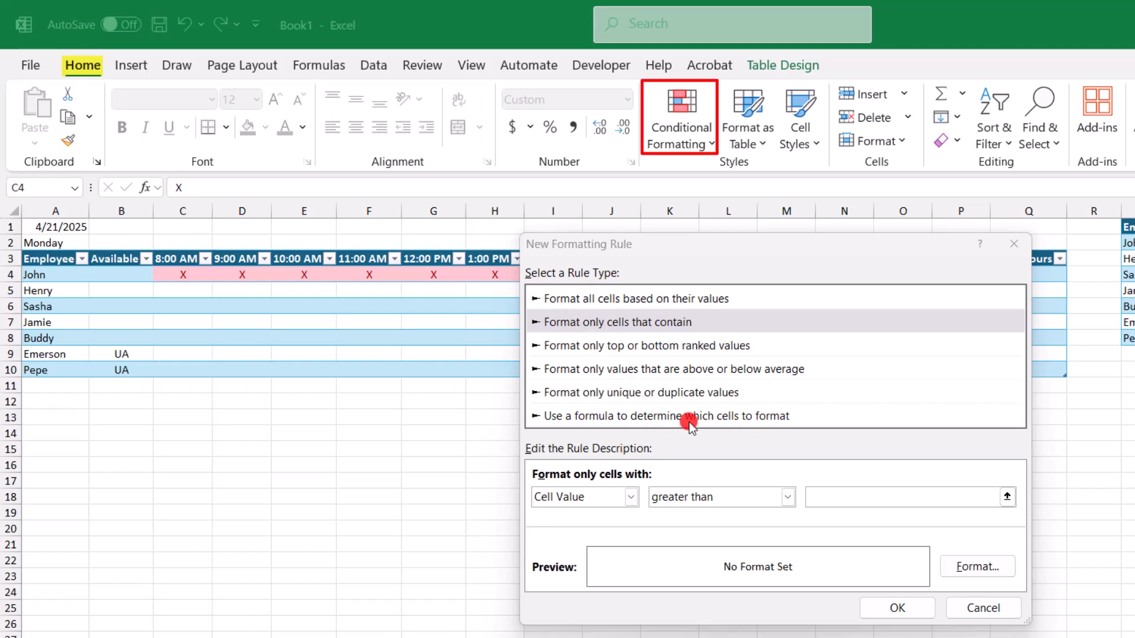
{"action": "left_click", "coordinate": [686, 417]}
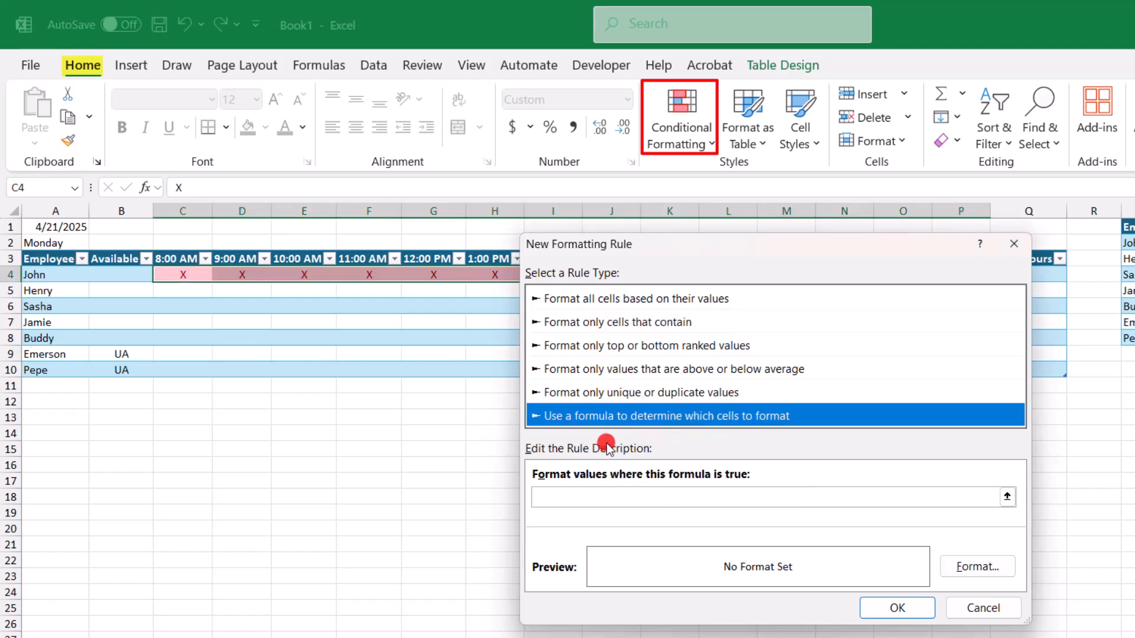
{"action": "left_click", "coordinate": [600, 497]}
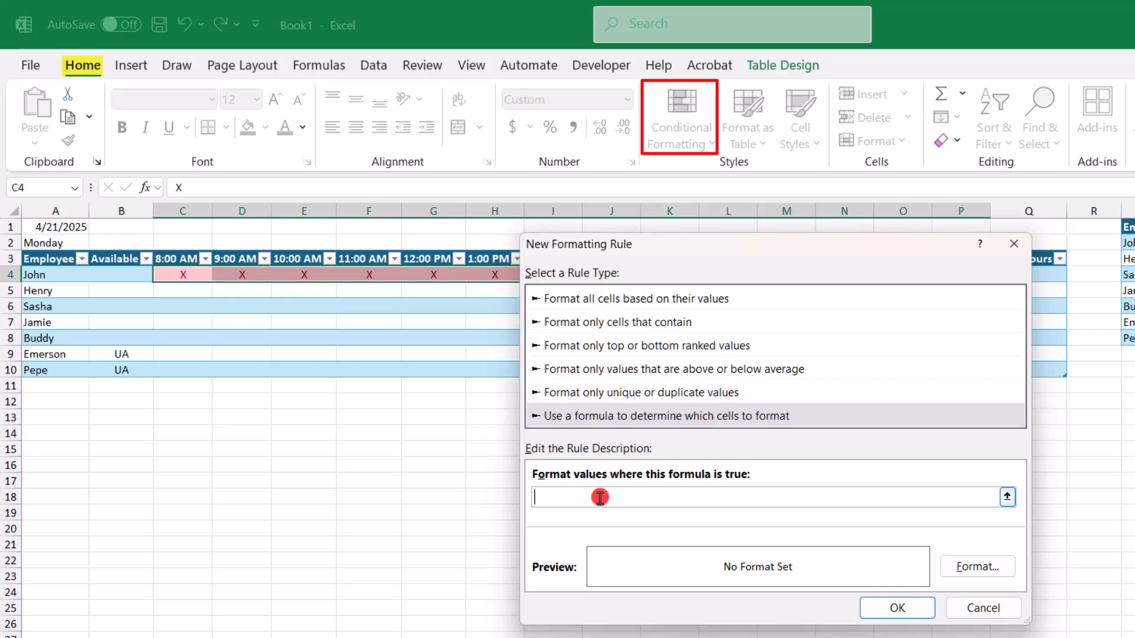
{"action": "type", "text": "="}
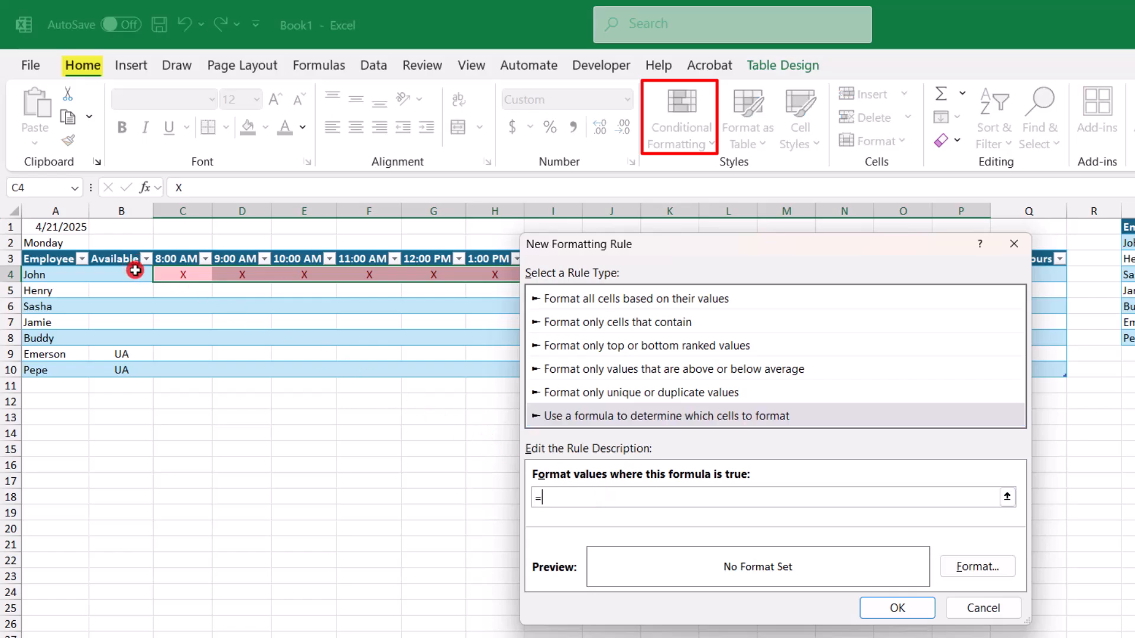
{"action": "left_click", "coordinate": [134, 271]}
{"action": "type", "text": "=\"UA"}
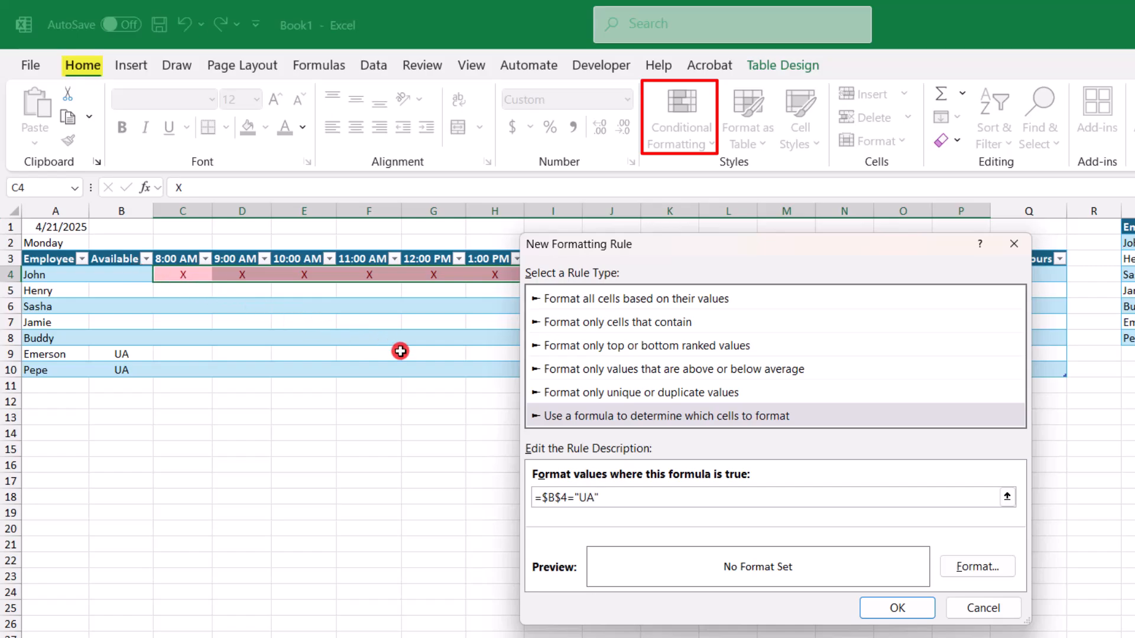
{"action": "key", "text": "BackSpace"}
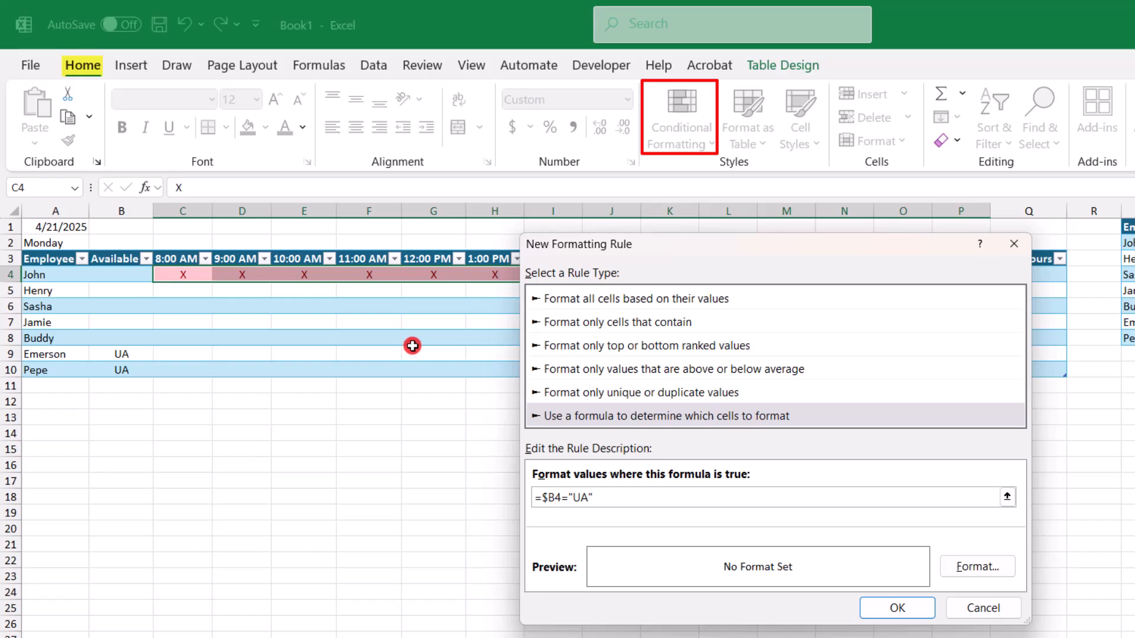
Give the "UA" formula rule a black background fill and apply it to the first employee's hour cells.
{"action": "left_click", "coordinate": [991, 567]}
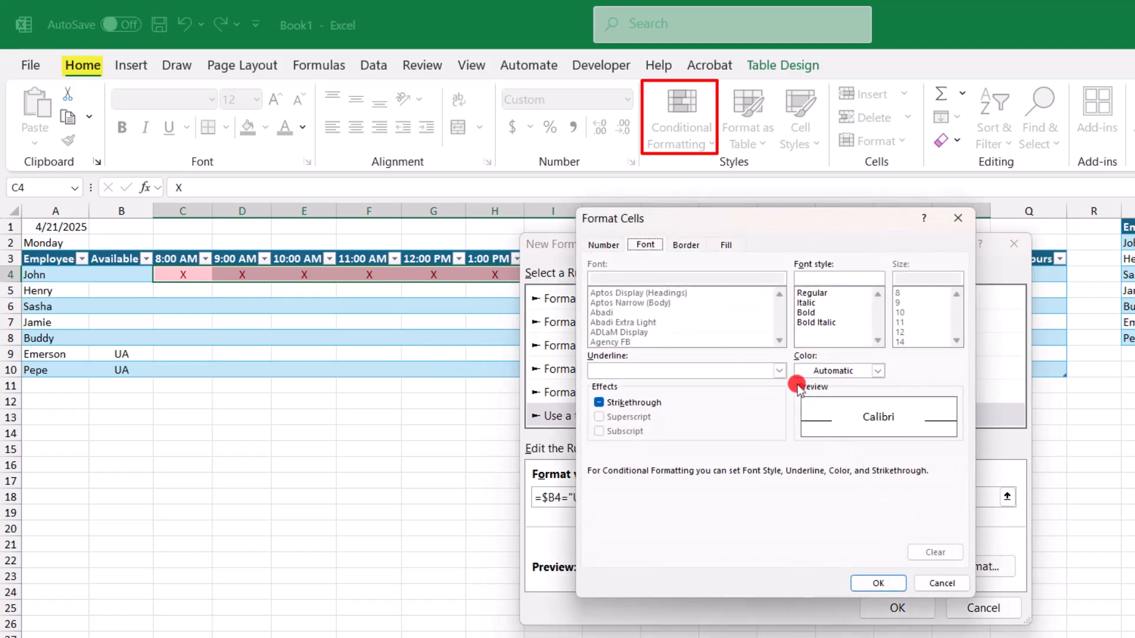
{"action": "left_click", "coordinate": [726, 245]}
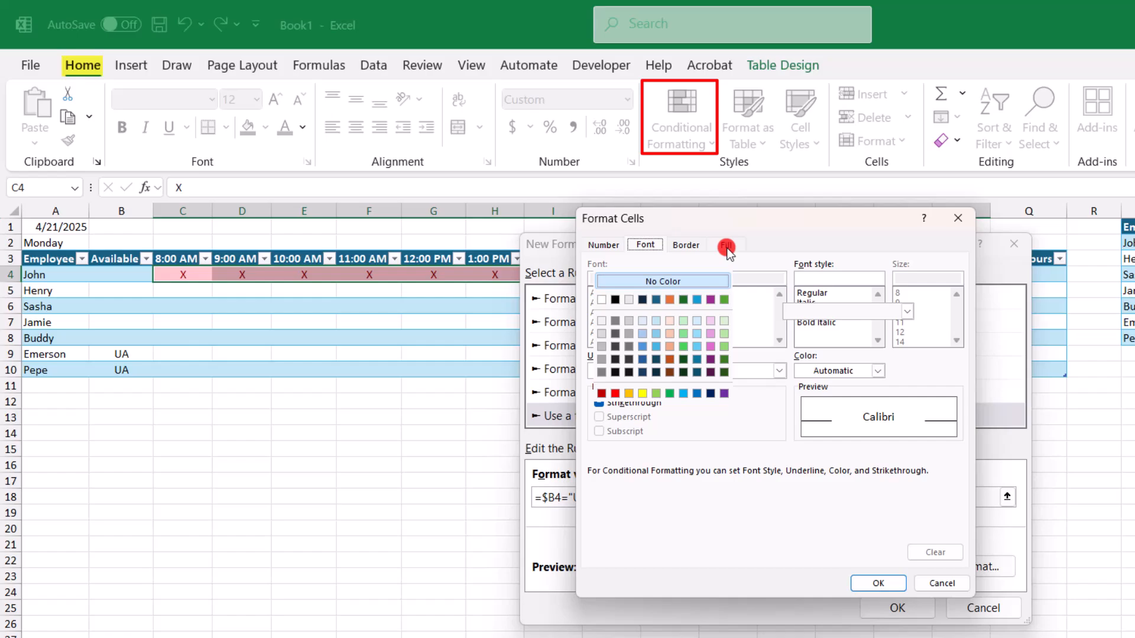
{"action": "left_click", "coordinate": [618, 300]}
{"action": "left_click", "coordinate": [879, 584]}
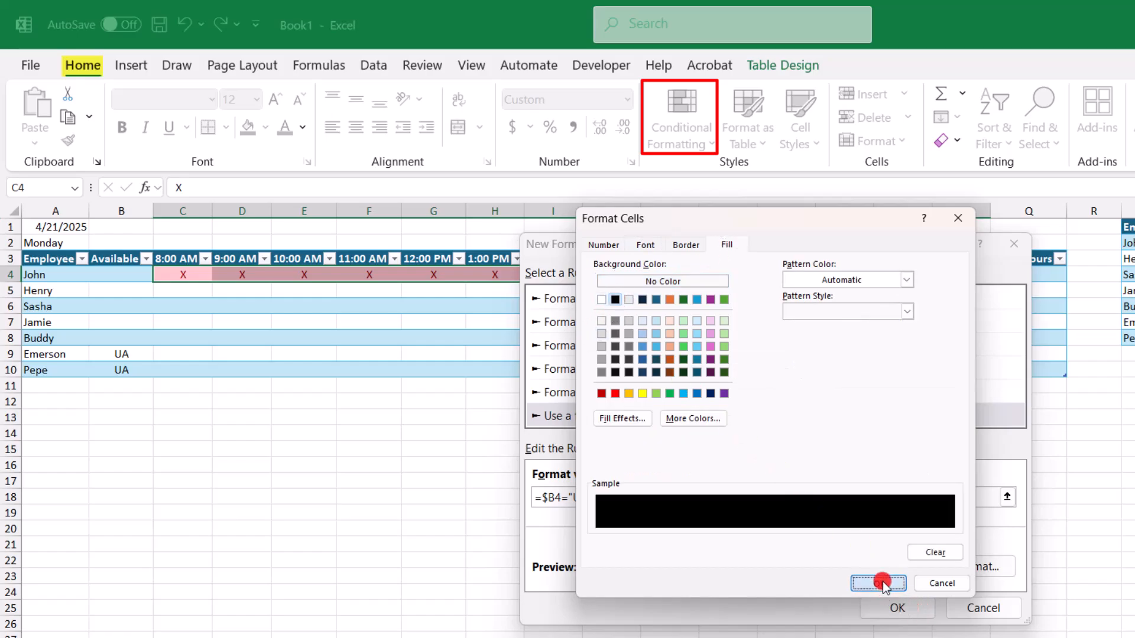
{"action": "left_click", "coordinate": [895, 608]}
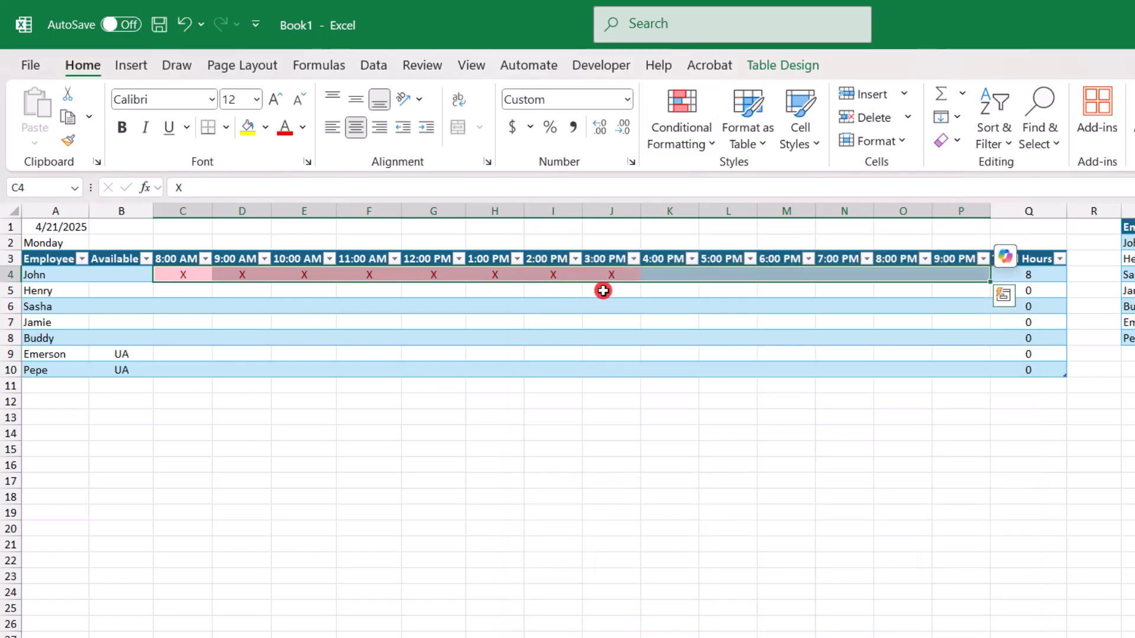
Copy the formatting of C4:P4 onto the remaining employees' hour cells C5:P10 with Format Painter.
{"action": "left_click", "coordinate": [70, 140]}
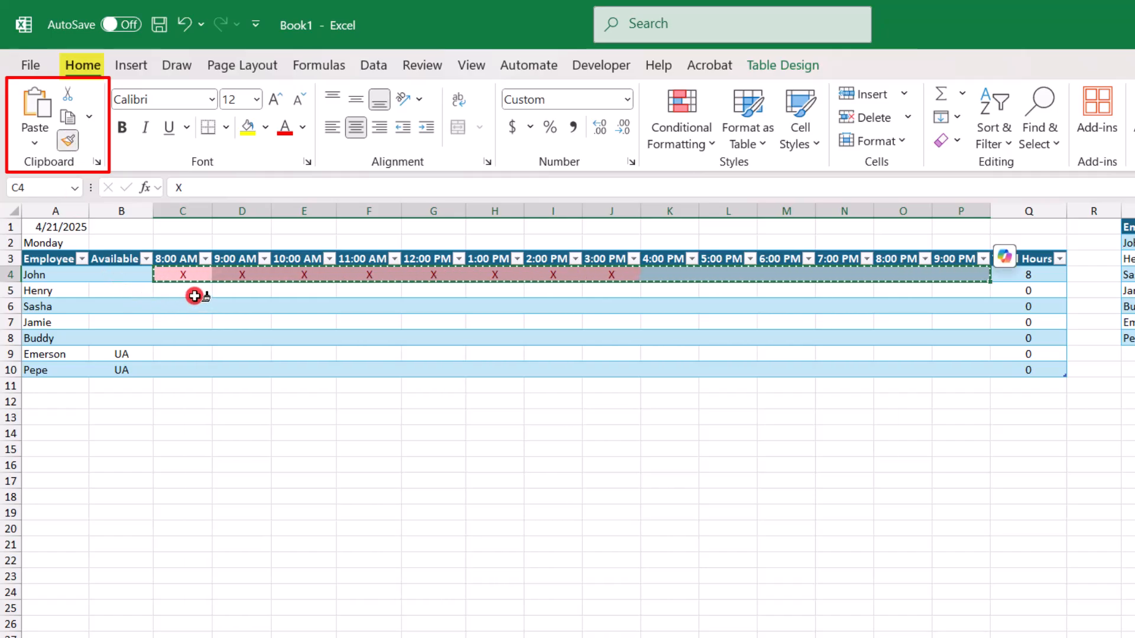
{"action": "mouse_move", "coordinate": [195, 295]}
{"action": "left_mouse_down"}
{"action": "mouse_move", "coordinate": [205, 366]}
{"action": "mouse_move", "coordinate": [525, 388]}
{"action": "mouse_move", "coordinate": [948, 375]}
{"action": "left_mouse_up"}
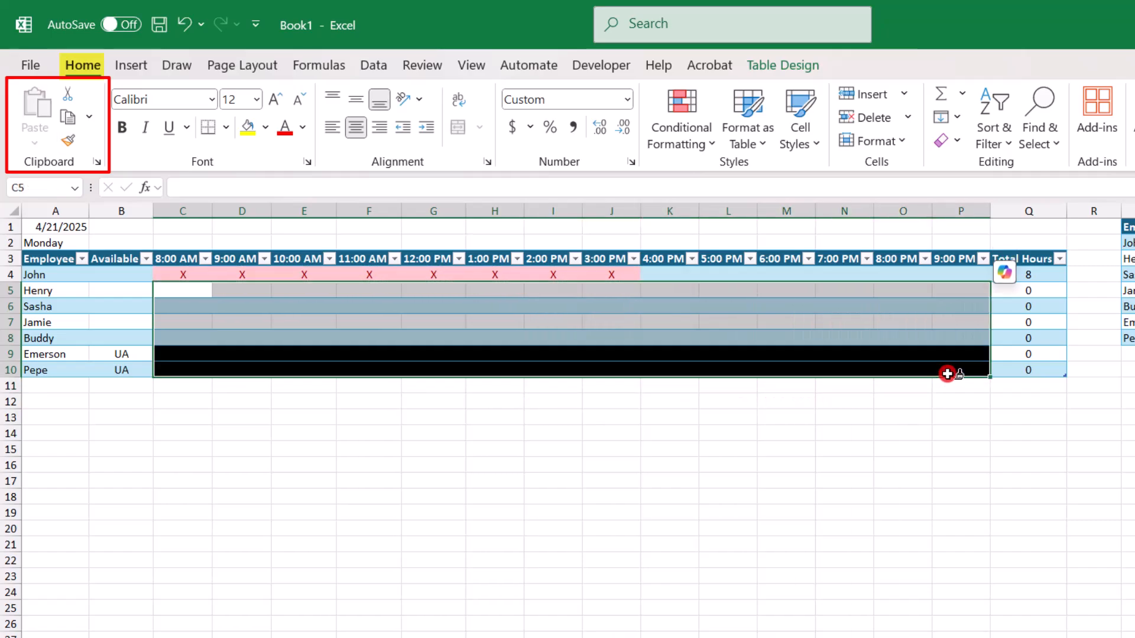
{"action": "left_click", "coordinate": [927, 406]}
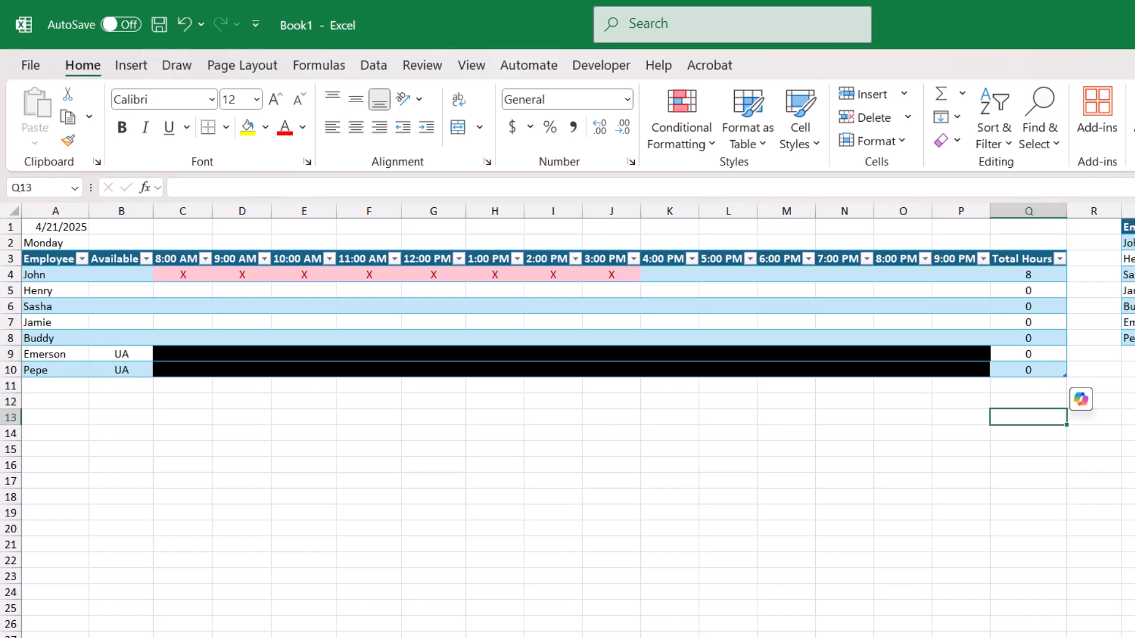
Merge and center the Monday heading across A2:Q2, make it bold and fill it light blue.
{"action": "left_click_drag", "start_coordinate": [27, 243], "coordinate": [1031, 246]}
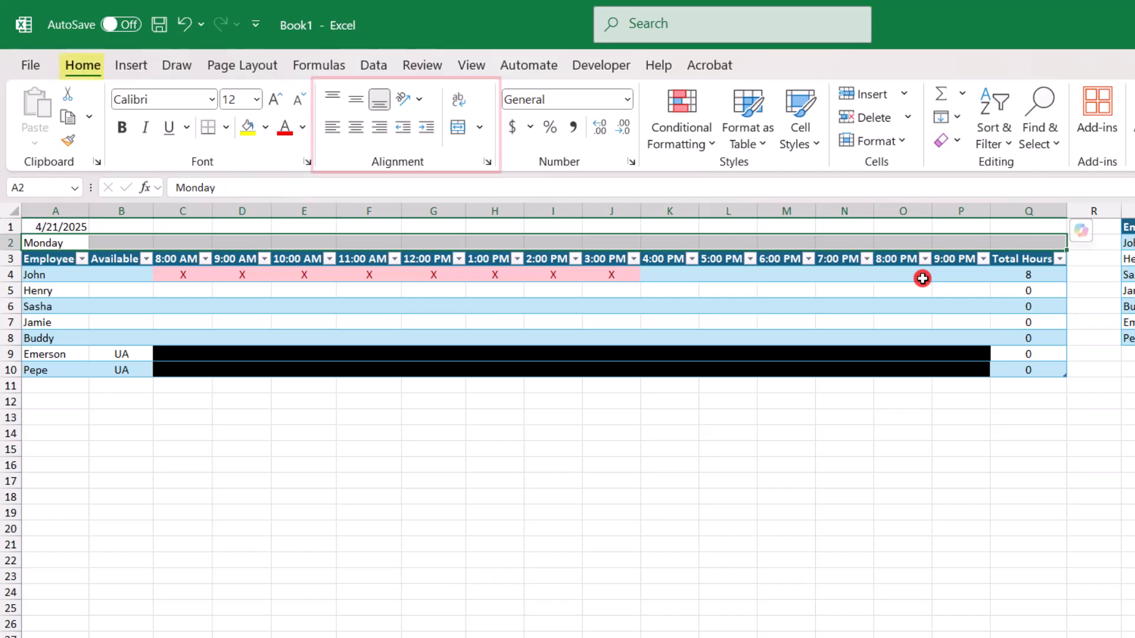
{"action": "left_click", "coordinate": [462, 127]}
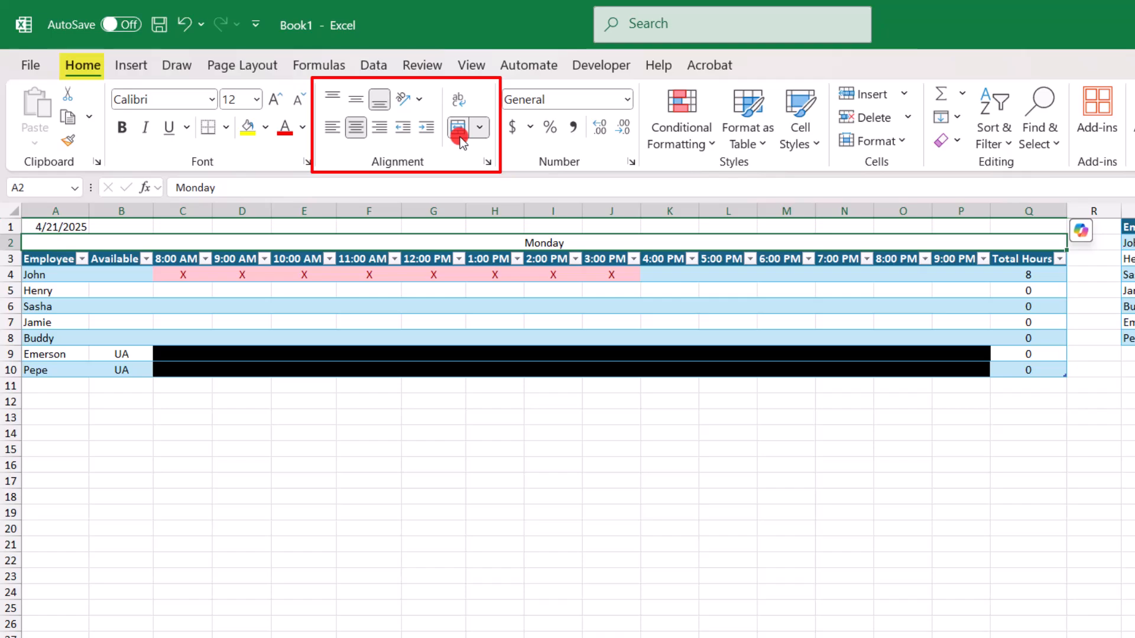
{"action": "left_click", "coordinate": [121, 127]}
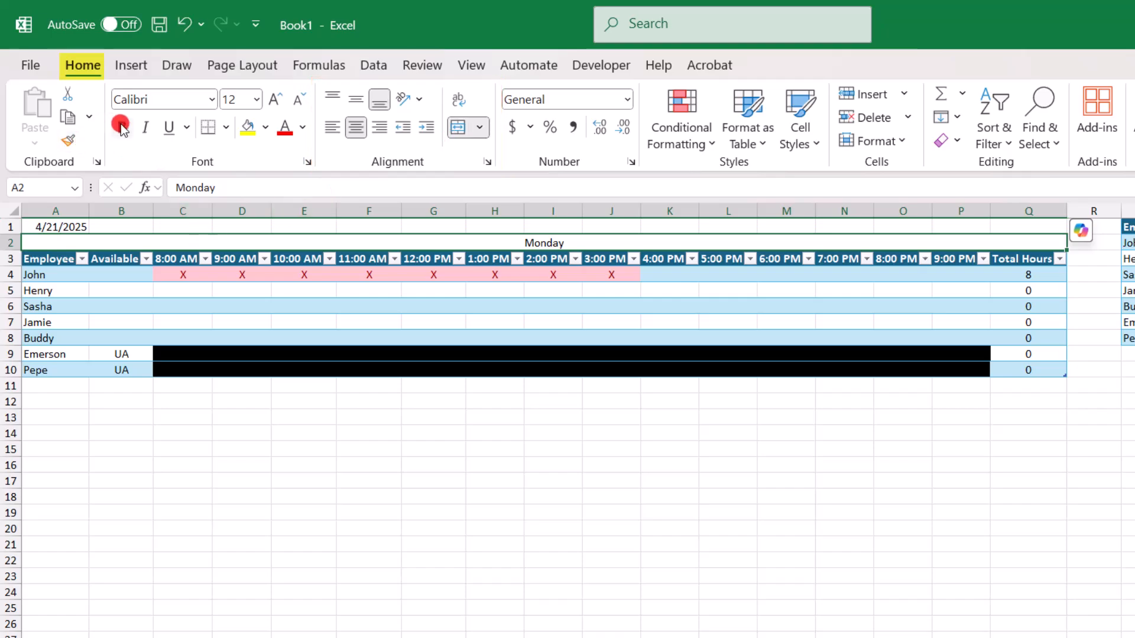
{"action": "left_click", "coordinate": [263, 130]}
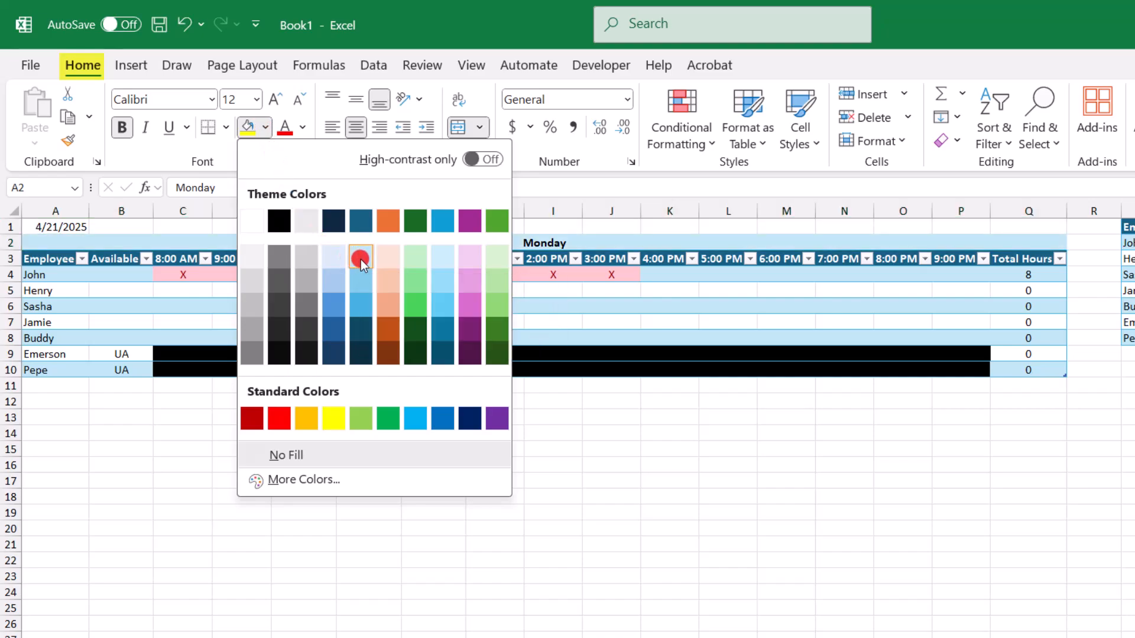
{"action": "left_click", "coordinate": [360, 260]}
Merge and center the date across A1:Q1, fill it with the same light blue and make it bold.
{"action": "left_click", "coordinate": [66, 227]}
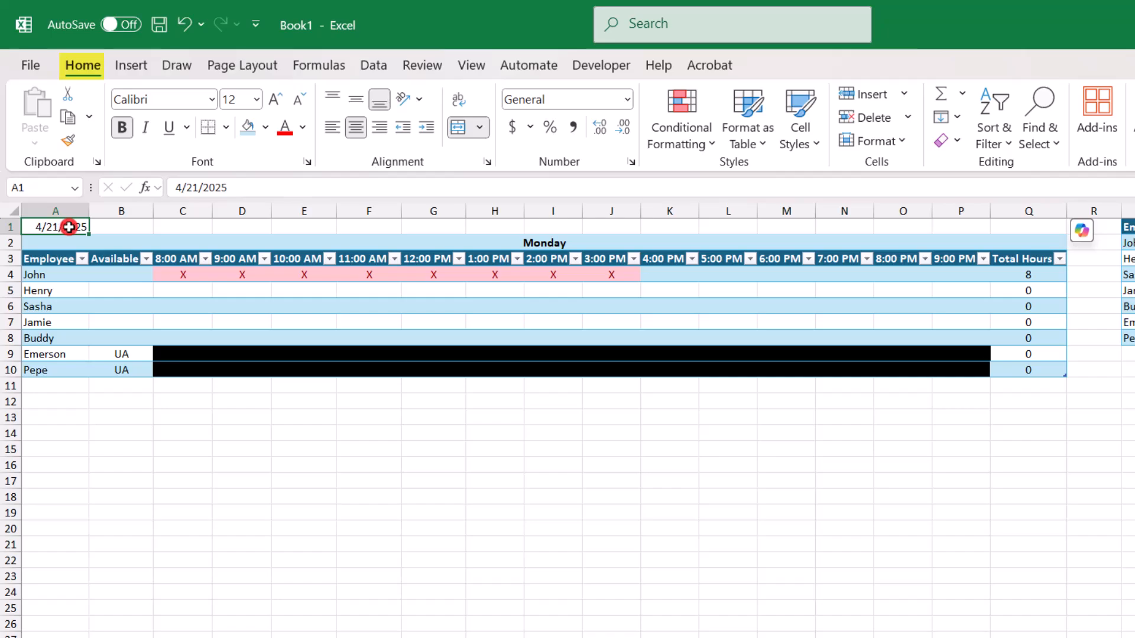
{"action": "left_click_drag", "start_coordinate": [68, 227], "coordinate": [1013, 220]}
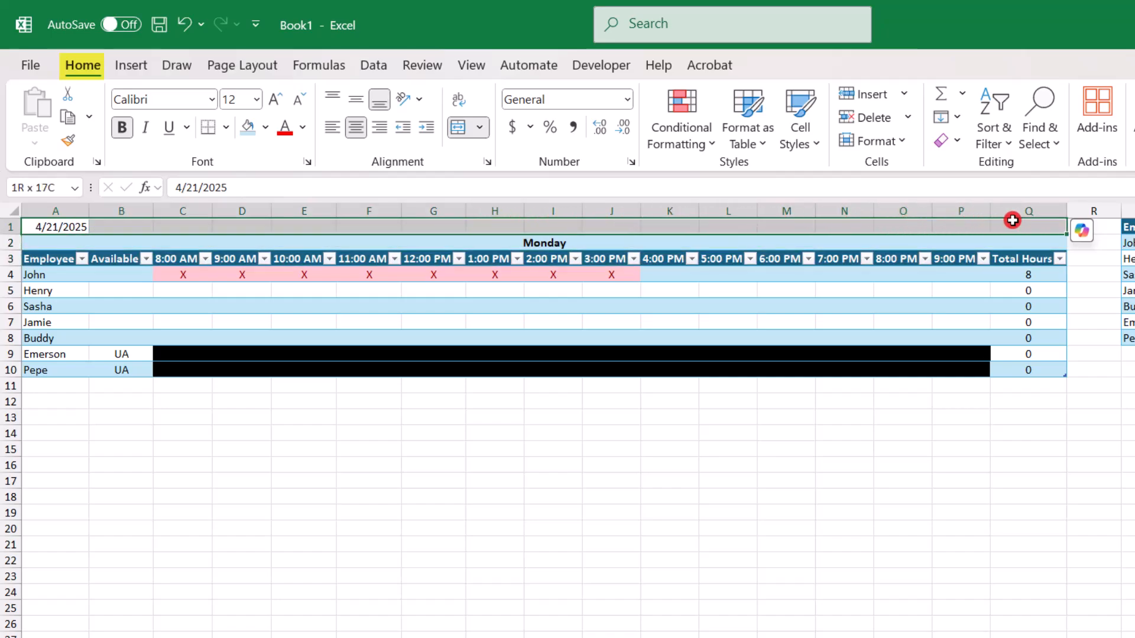
{"action": "left_click", "coordinate": [456, 128]}
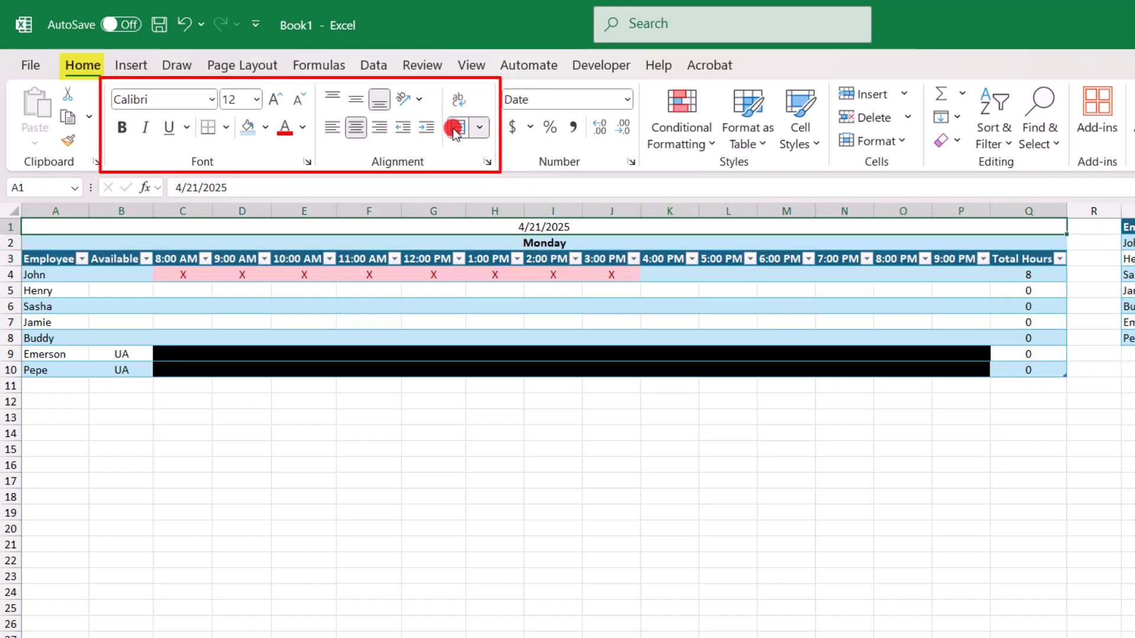
{"action": "left_click", "coordinate": [247, 137]}
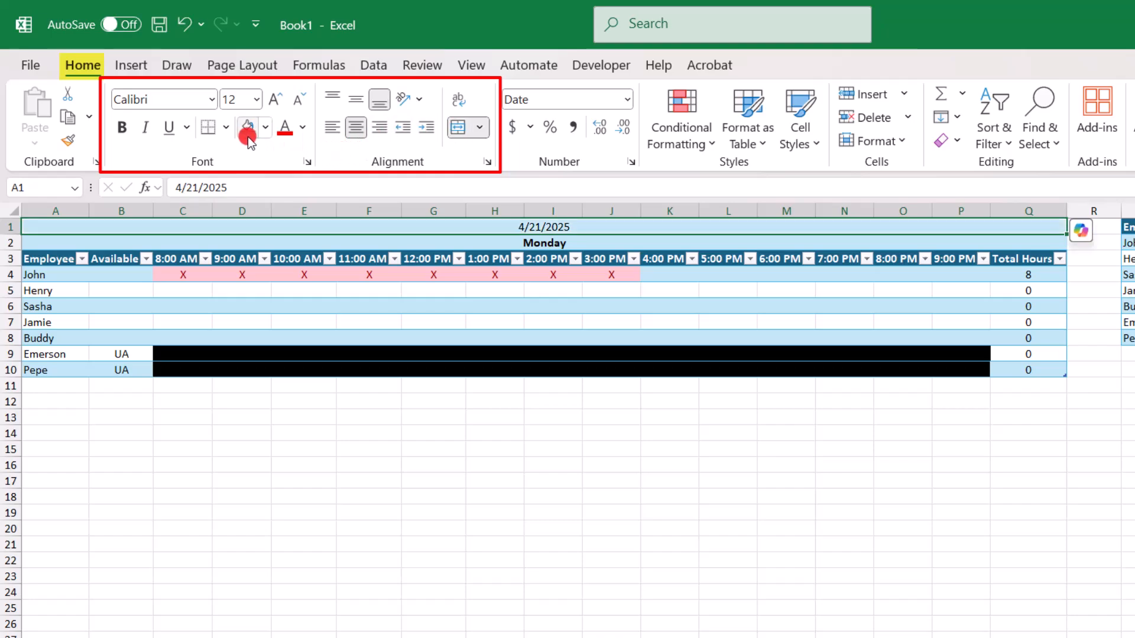
{"action": "left_click", "coordinate": [114, 140]}
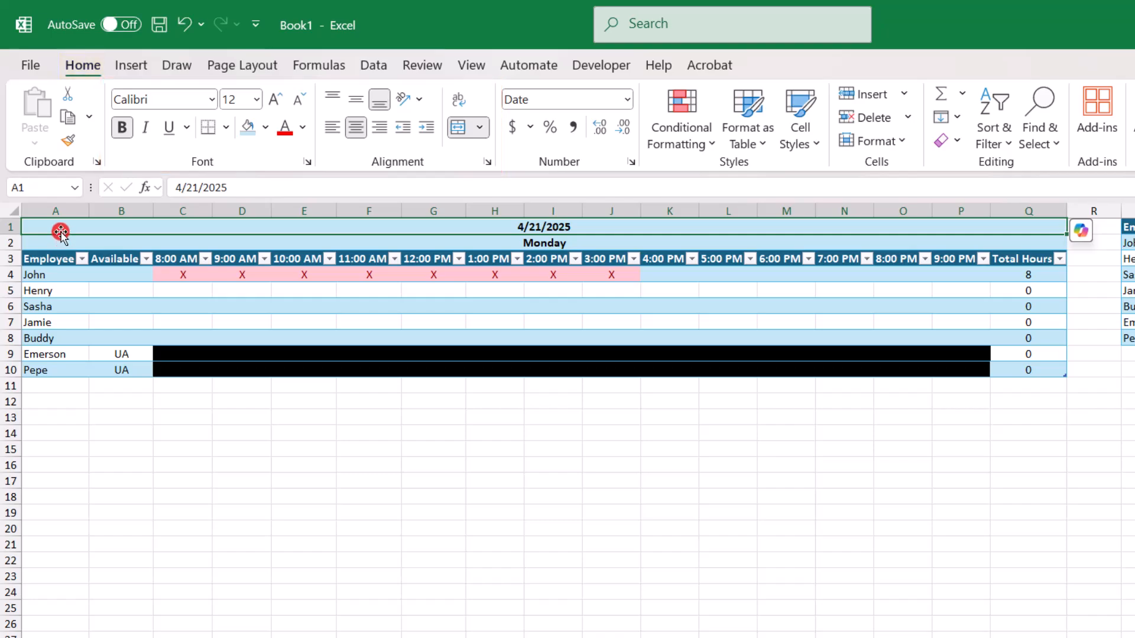
Copy the whole Monday schedule block A1:Q10 and paste it at A13.
{"action": "left_click_drag", "start_coordinate": [59, 227], "coordinate": [62, 367]}
{"action": "key", "text": "ctrl+c"}
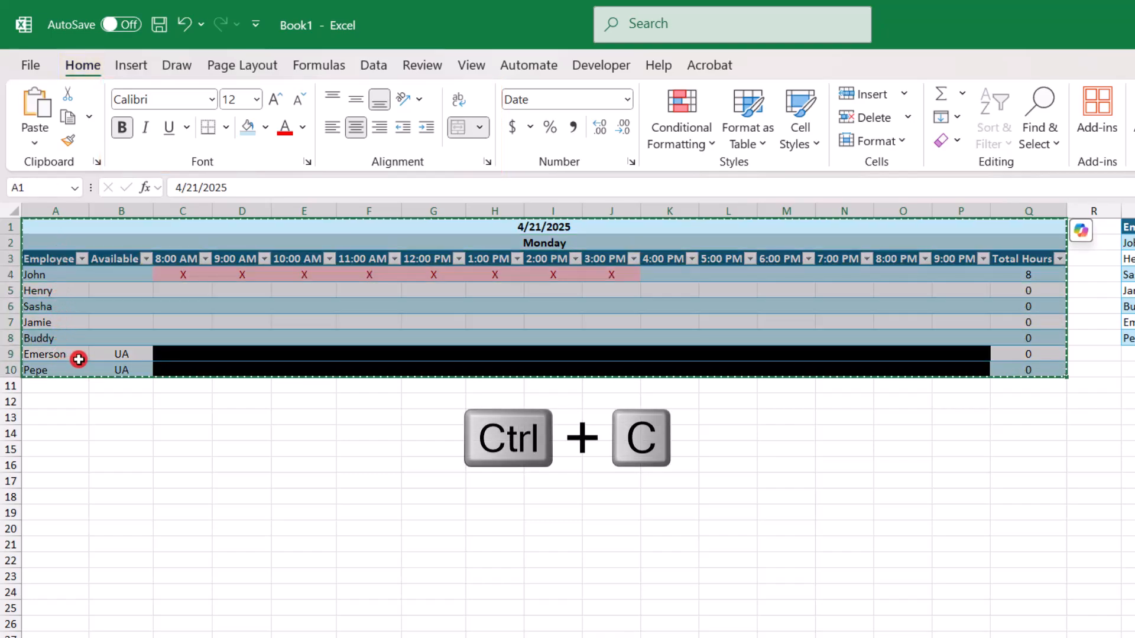
{"action": "left_click", "coordinate": [71, 419]}
{"action": "key", "text": "ctrl+v"}
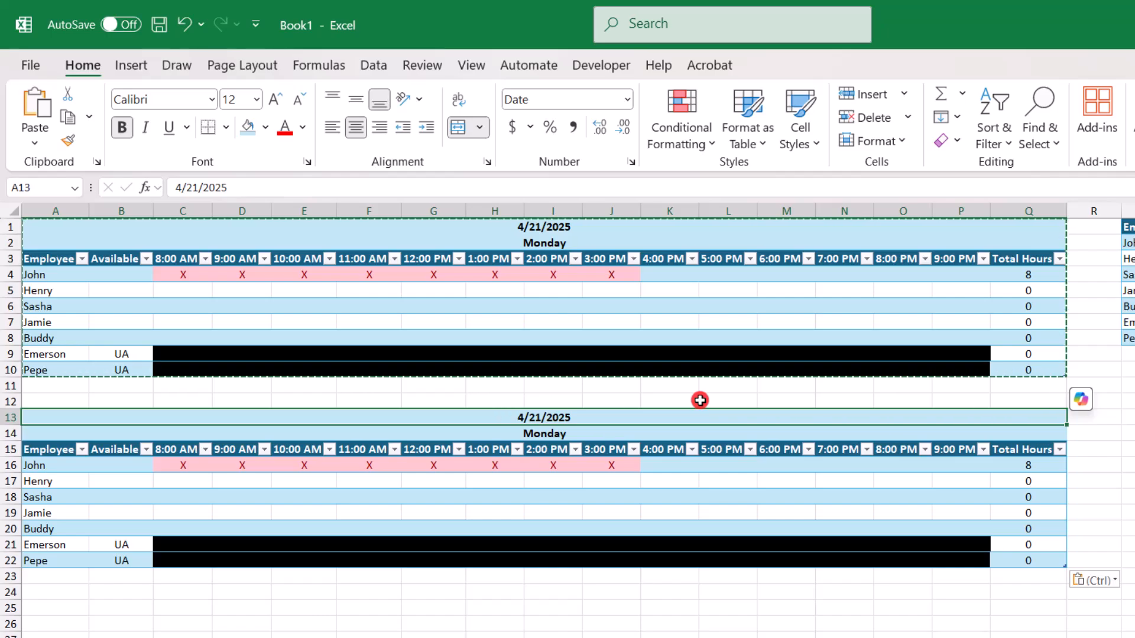
Enter =A1+1 as the second block's date in A13 and change its day heading in A14 to Tuesday.
{"action": "type", "text": "="}
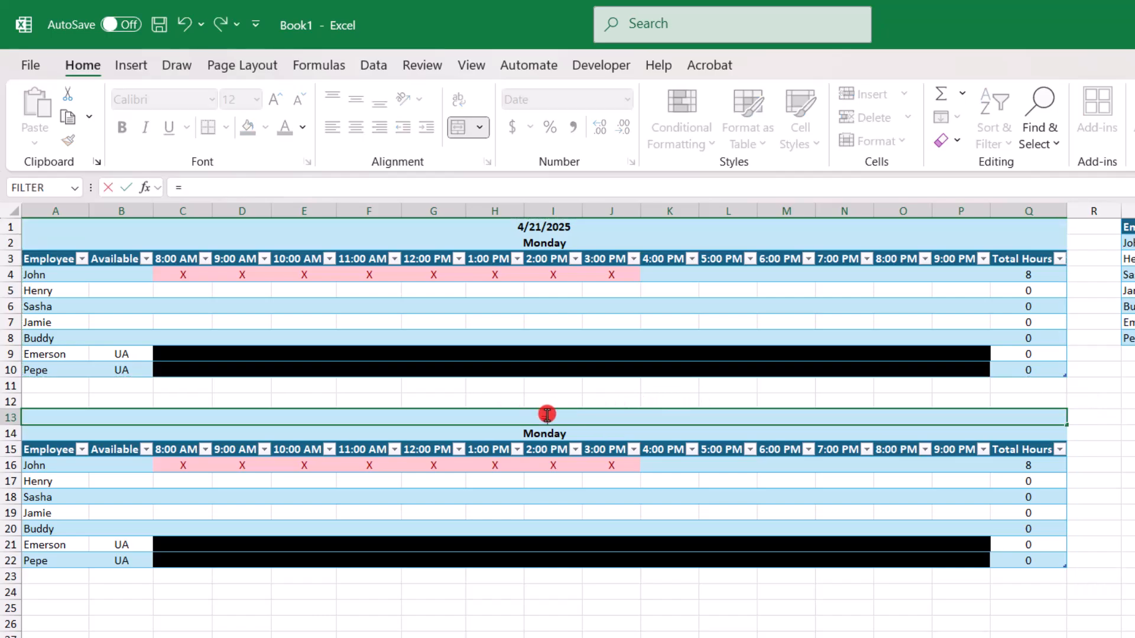
{"action": "left_click", "coordinate": [542, 227]}
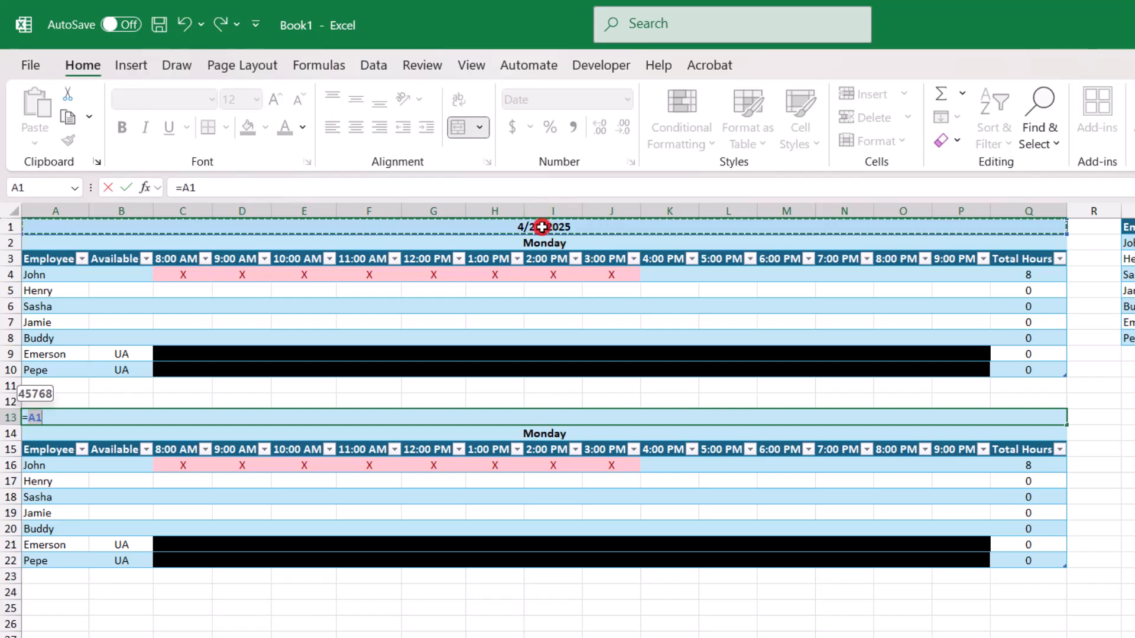
{"action": "type", "text": "+1"}
{"action": "key", "text": "Return"}
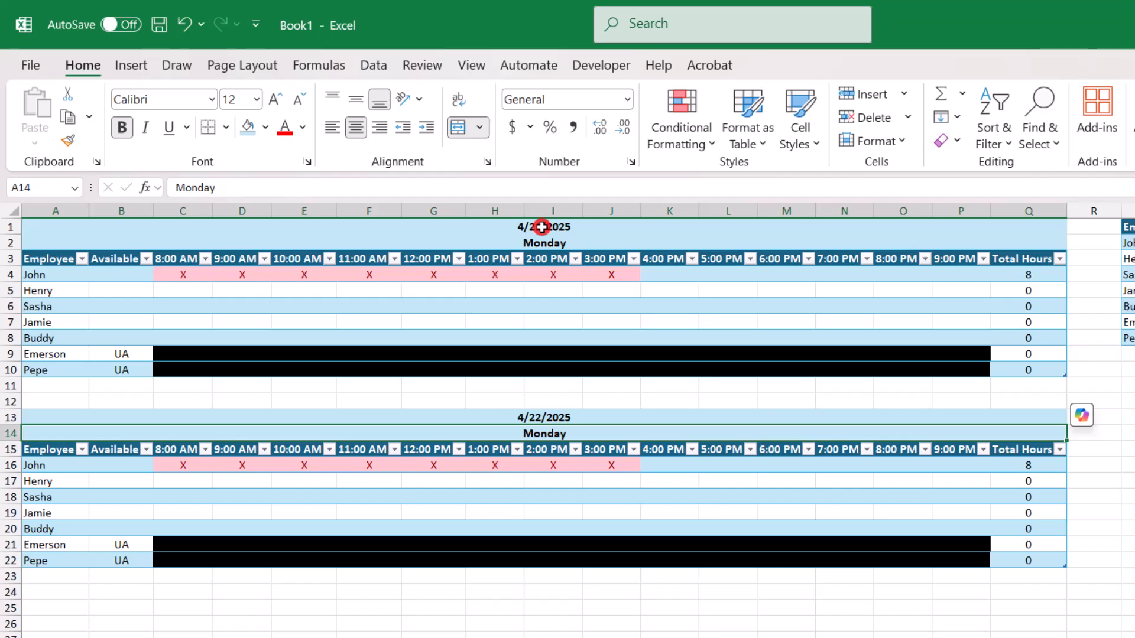
{"action": "type", "text": "Tues"}
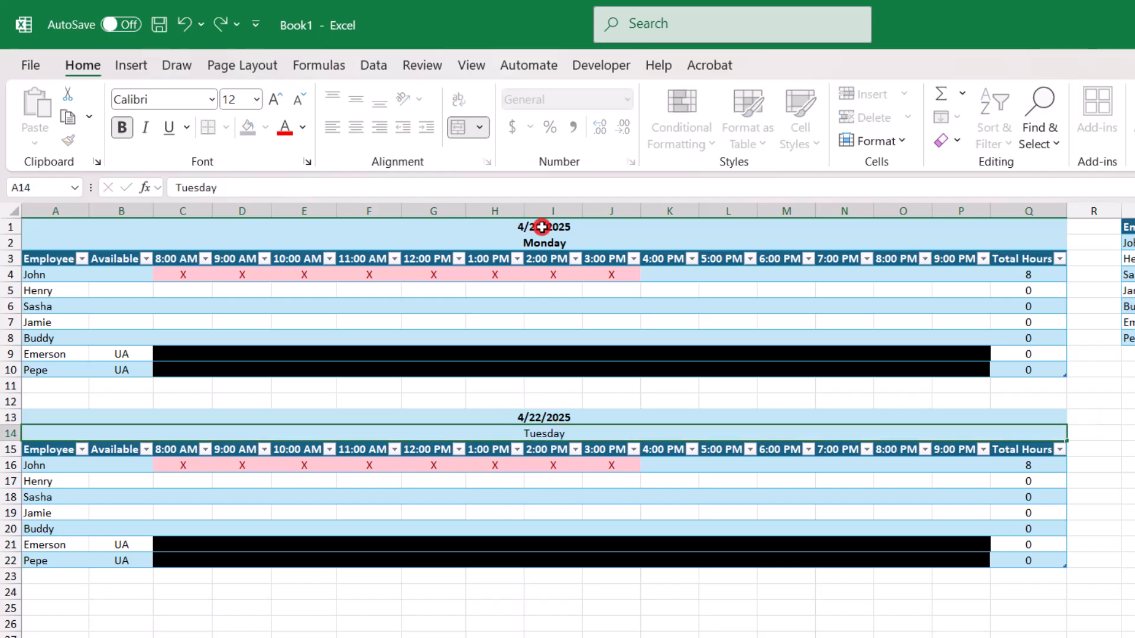
{"action": "key", "text": "Return"}
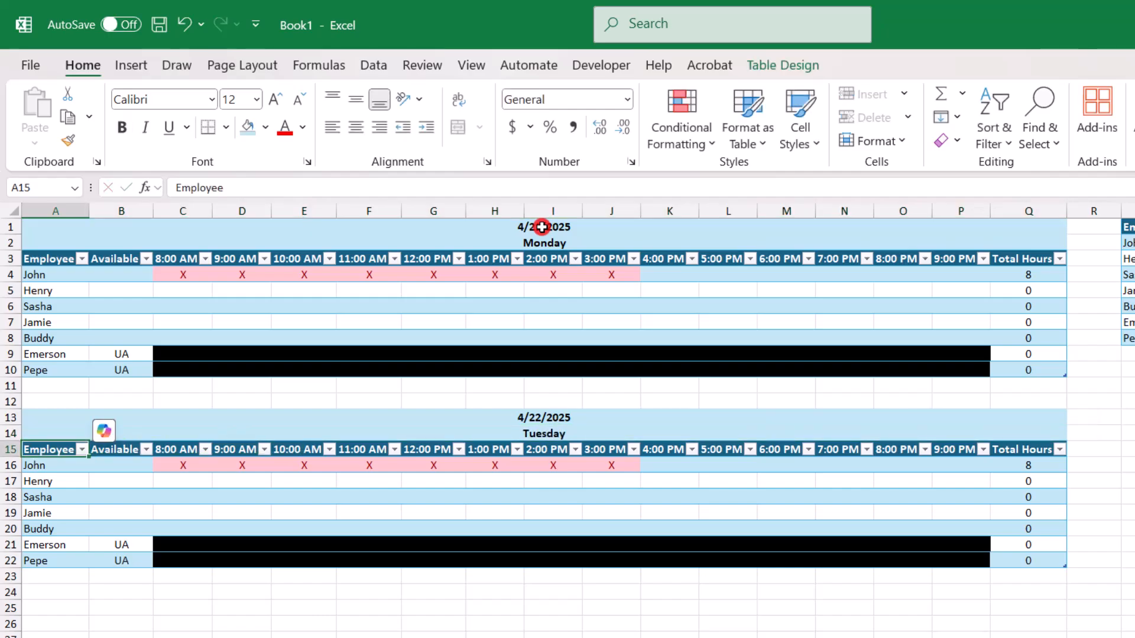
Copy the Tuesday schedule block A13:Q22 and paste it at A25 for the third day.
{"action": "left_click_drag", "start_coordinate": [272, 421], "coordinate": [274, 557]}
{"action": "key", "text": "ctrl+c"}
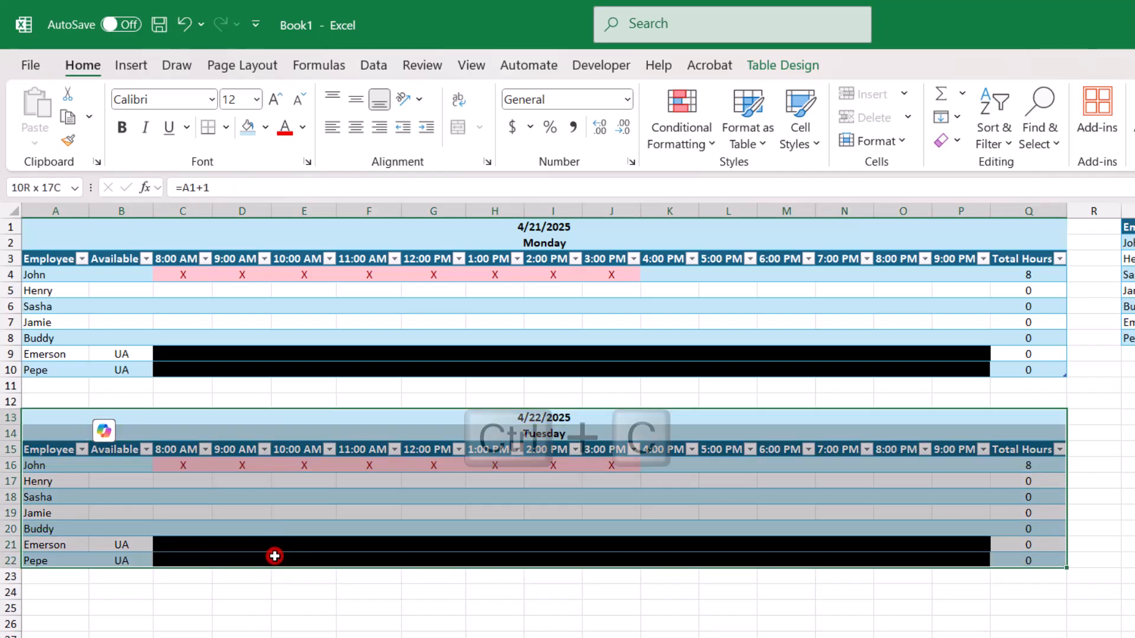
{"action": "left_click", "coordinate": [56, 607]}
{"action": "key", "text": "ctrl+v"}
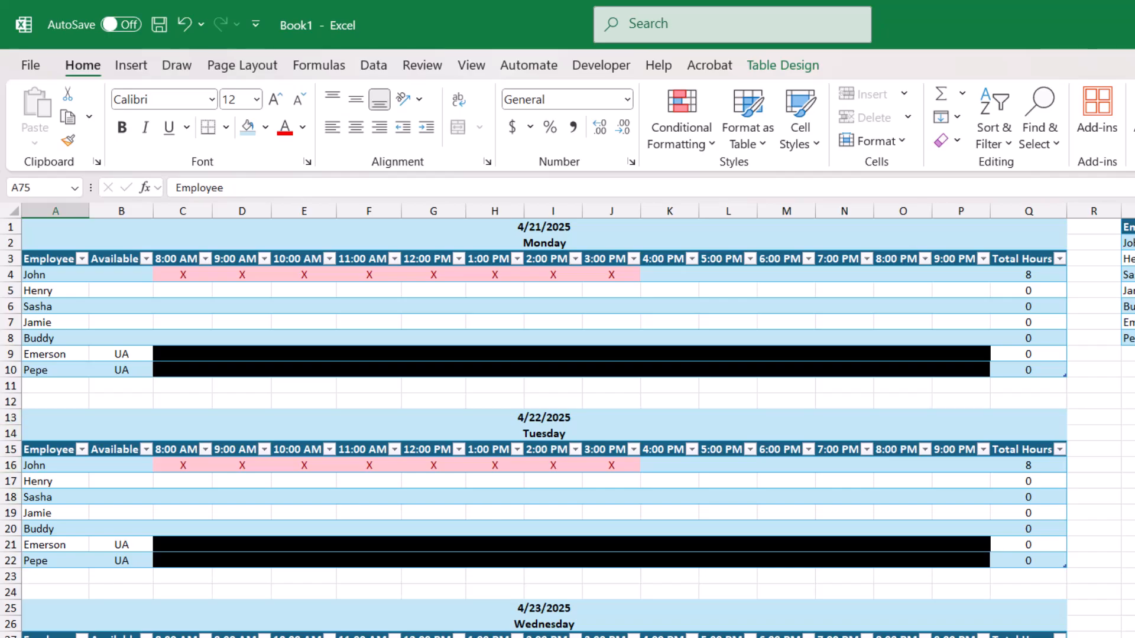
Repoint the Tuesday availability formula in B16 from $A$2 to the Tuesday day heading, $A$14.
{"action": "left_click", "coordinate": [121, 465]}
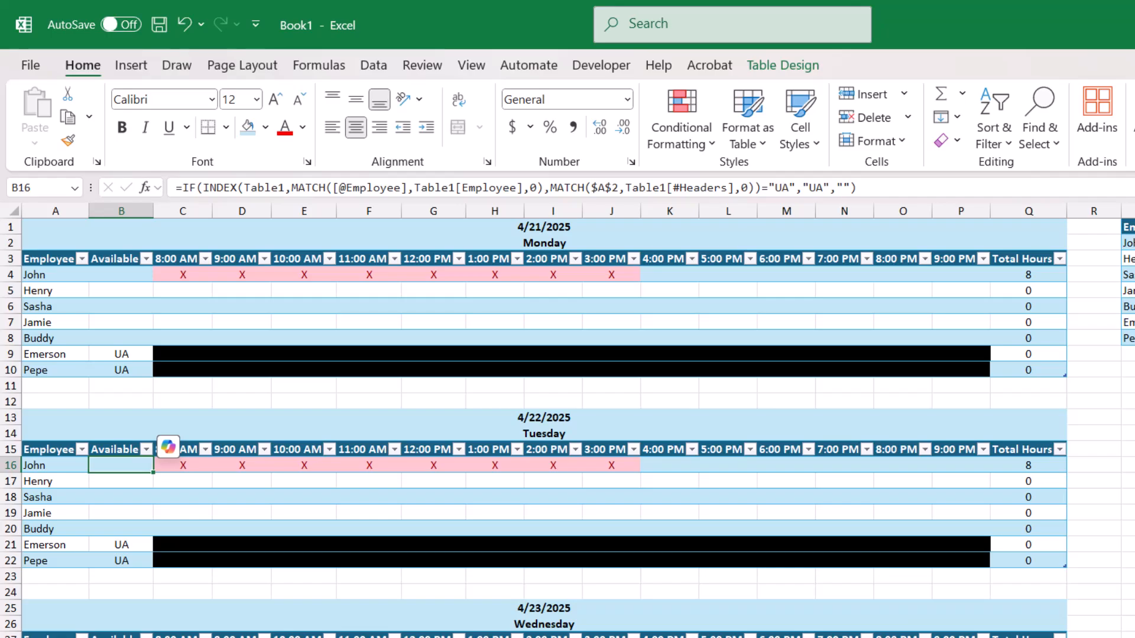
{"action": "scroll", "coordinate": [100, 422], "scroll_direction": "down", "scroll_amount": 1}
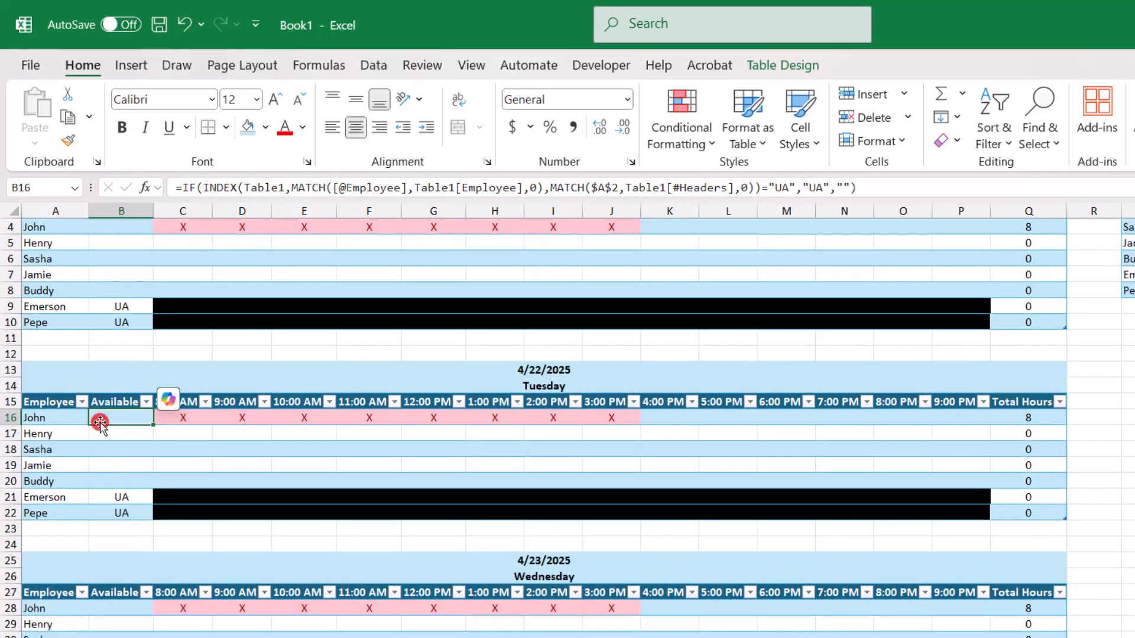
{"action": "double_click", "coordinate": [106, 413]}
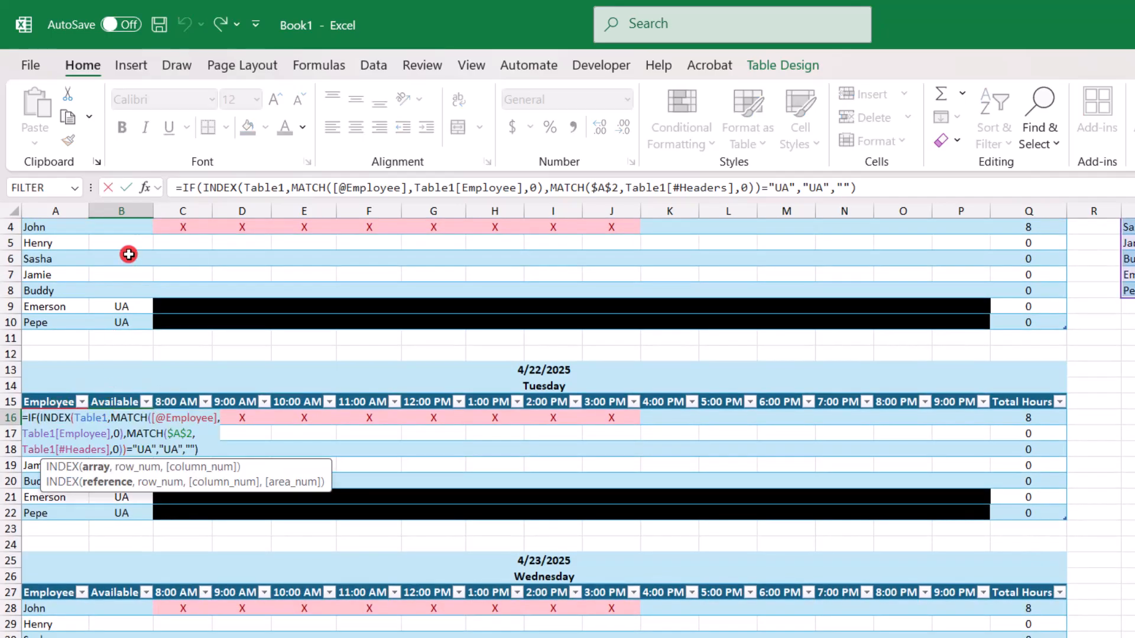
{"action": "scroll", "coordinate": [166, 442], "scroll_direction": "up", "scroll_amount": 1}
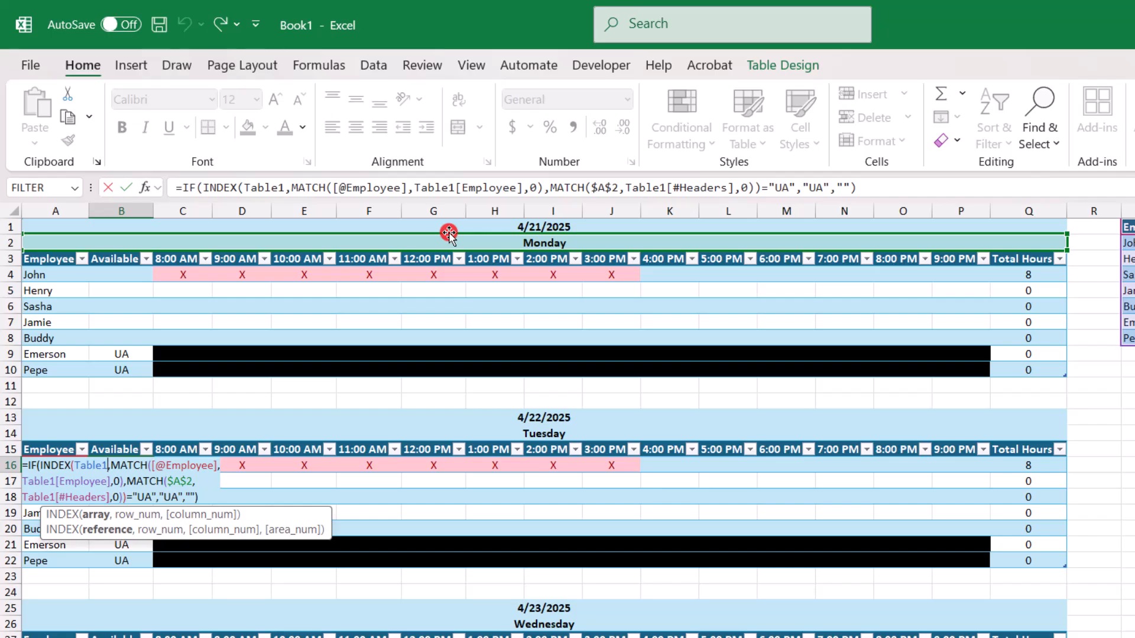
{"action": "left_click_drag", "start_coordinate": [450, 234], "coordinate": [436, 435]}
{"action": "key", "text": "Return"}
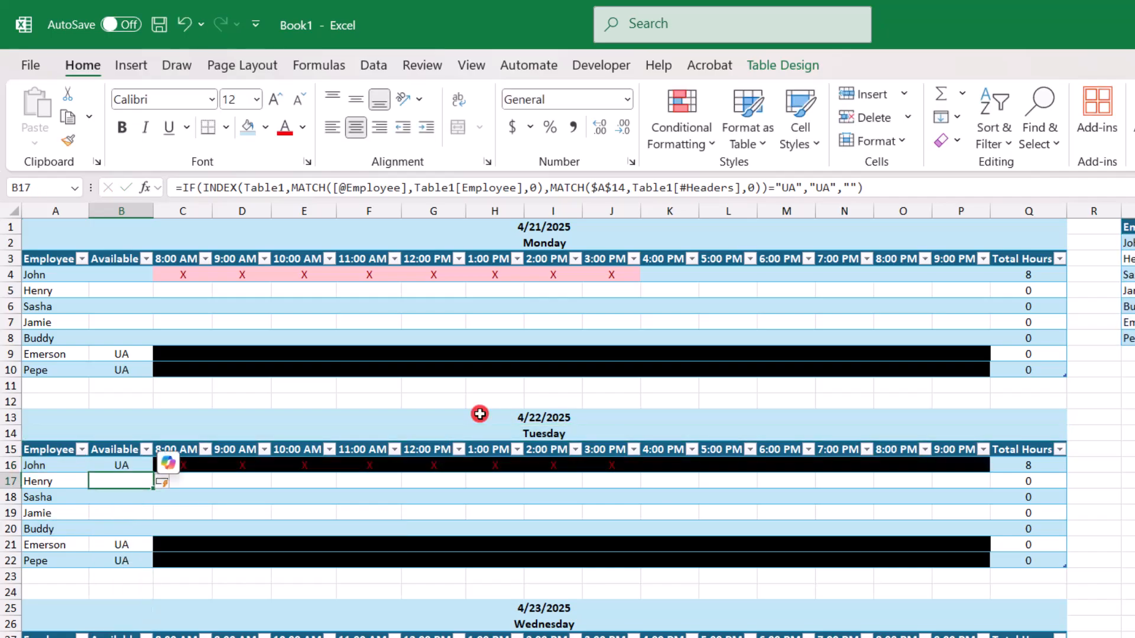
Repoint the Wednesday availability formula in B28 from the Monday heading to the Wednesday day heading in A26.
{"action": "scroll", "coordinate": [122, 591], "scroll_direction": "down", "scroll_amount": 1}
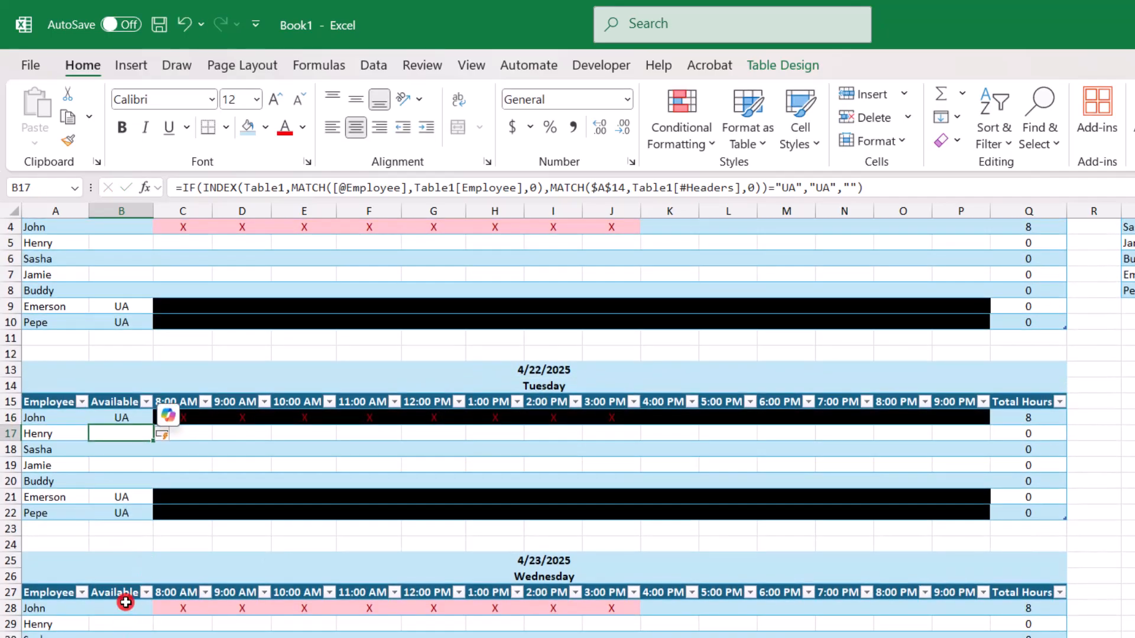
{"action": "left_click", "coordinate": [122, 605]}
{"action": "double_click", "coordinate": [122, 605]}
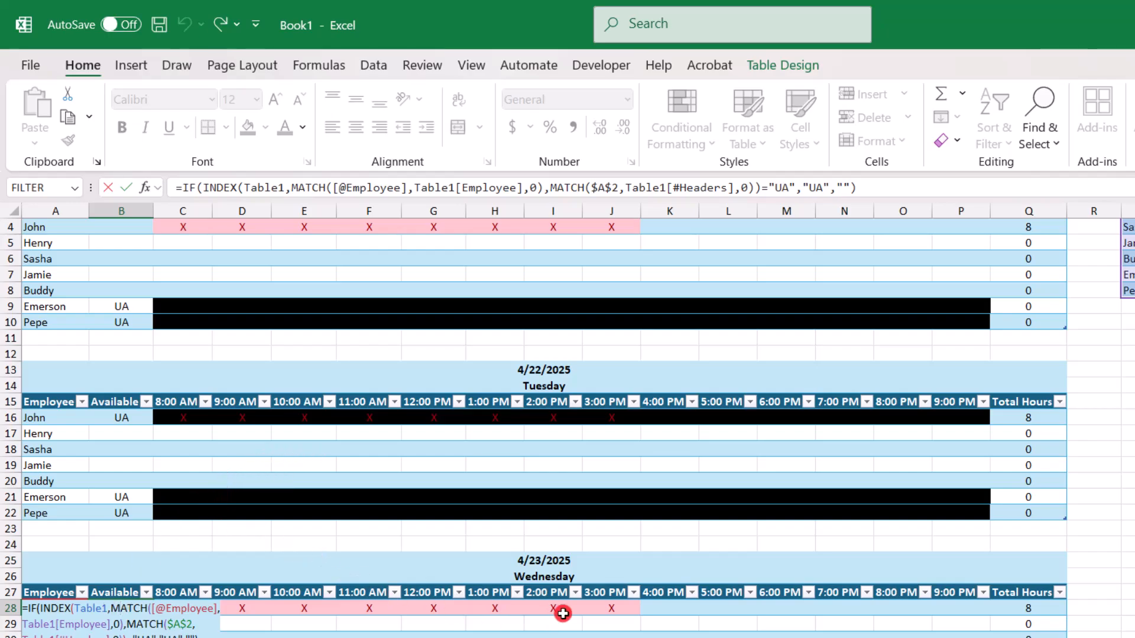
{"action": "scroll", "coordinate": [494, 438], "scroll_direction": "up", "scroll_amount": 1}
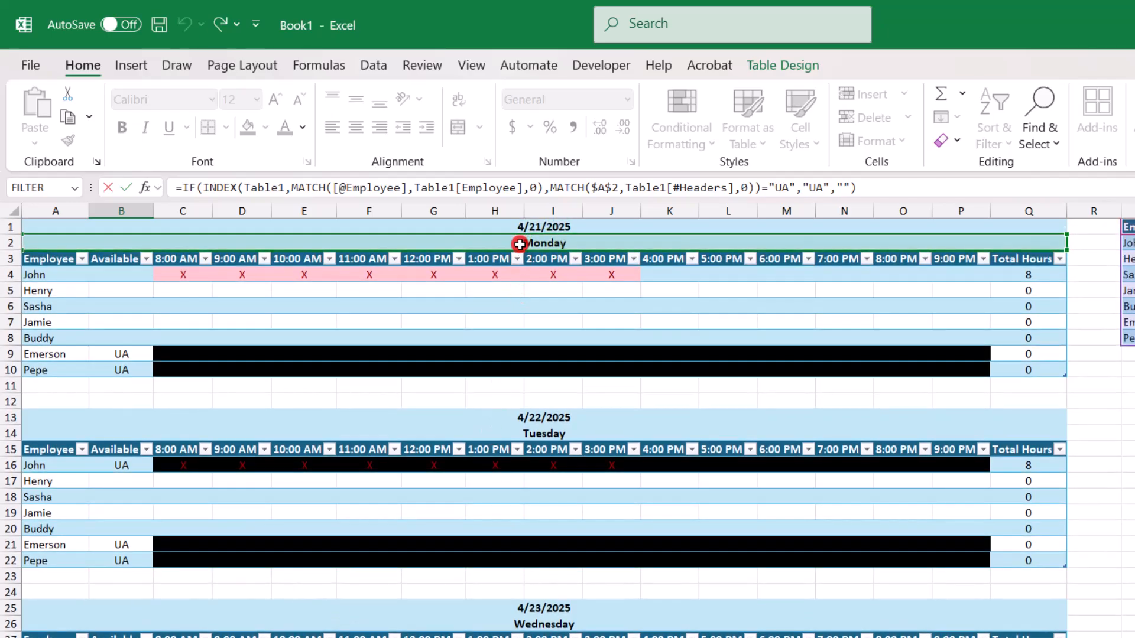
{"action": "left_click_drag", "start_coordinate": [518, 247], "coordinate": [541, 628]}
{"action": "key", "text": "Return"}
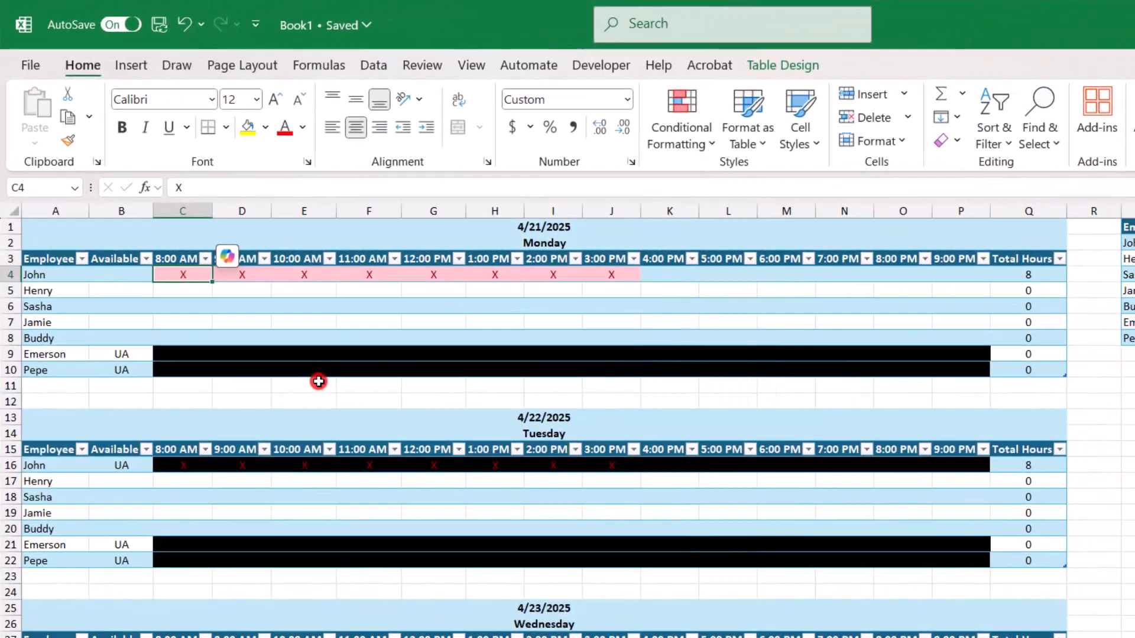
Name the Monday block's hourly cells C4:P10 as the range Monday.
{"action": "left_click_drag", "start_coordinate": [173, 276], "coordinate": [957, 368]}
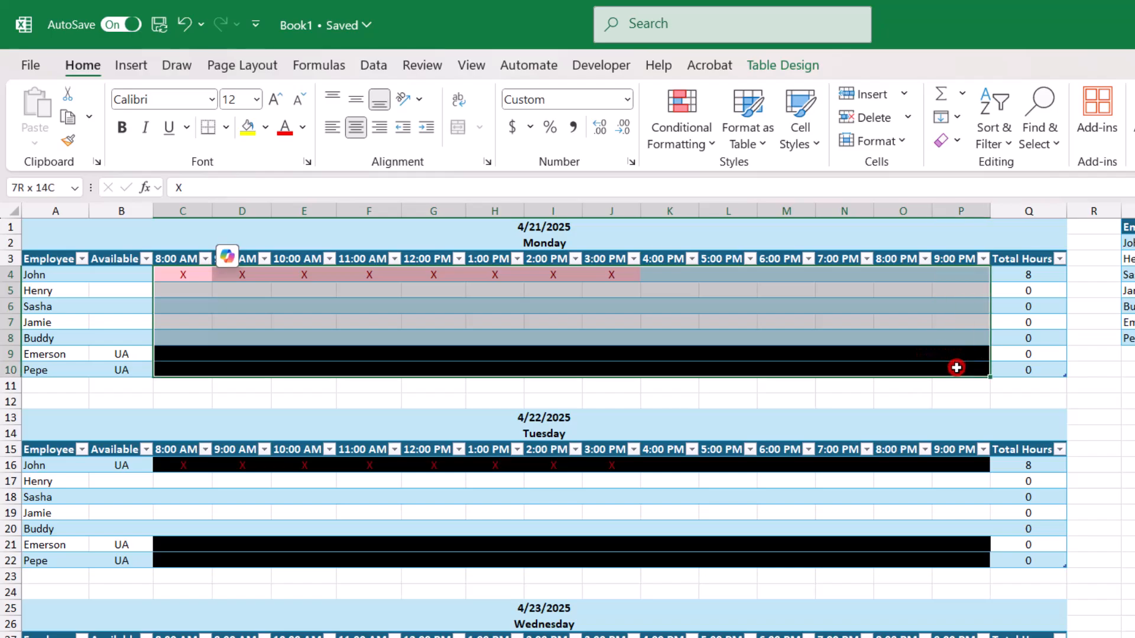
{"action": "left_click_drag", "start_coordinate": [955, 368], "coordinate": [955, 368]}
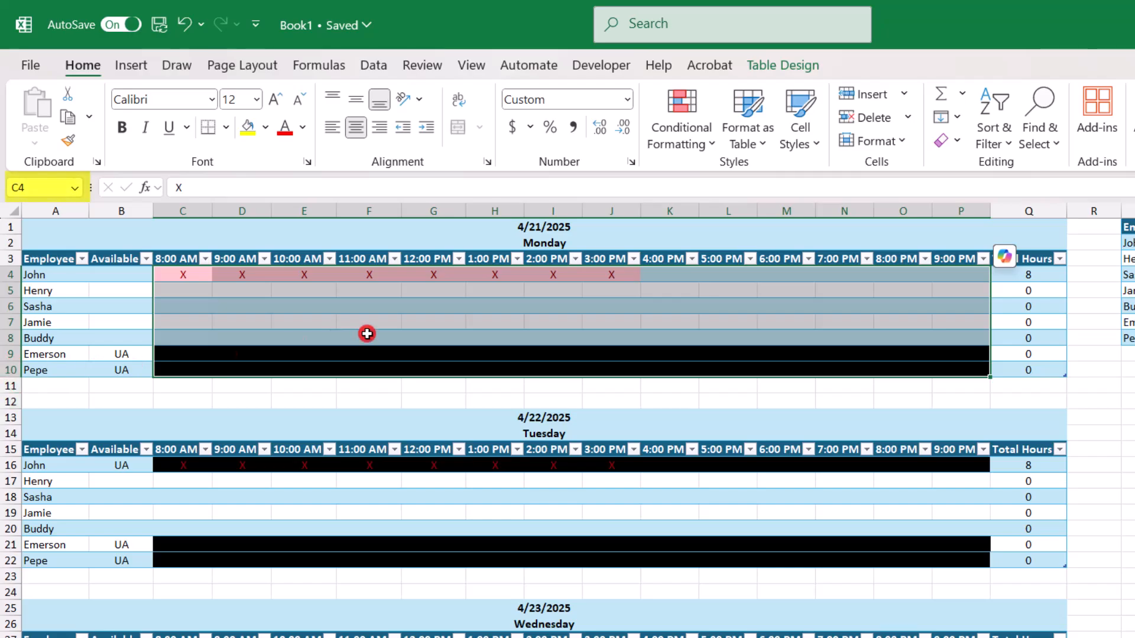
{"action": "left_click", "coordinate": [41, 188]}
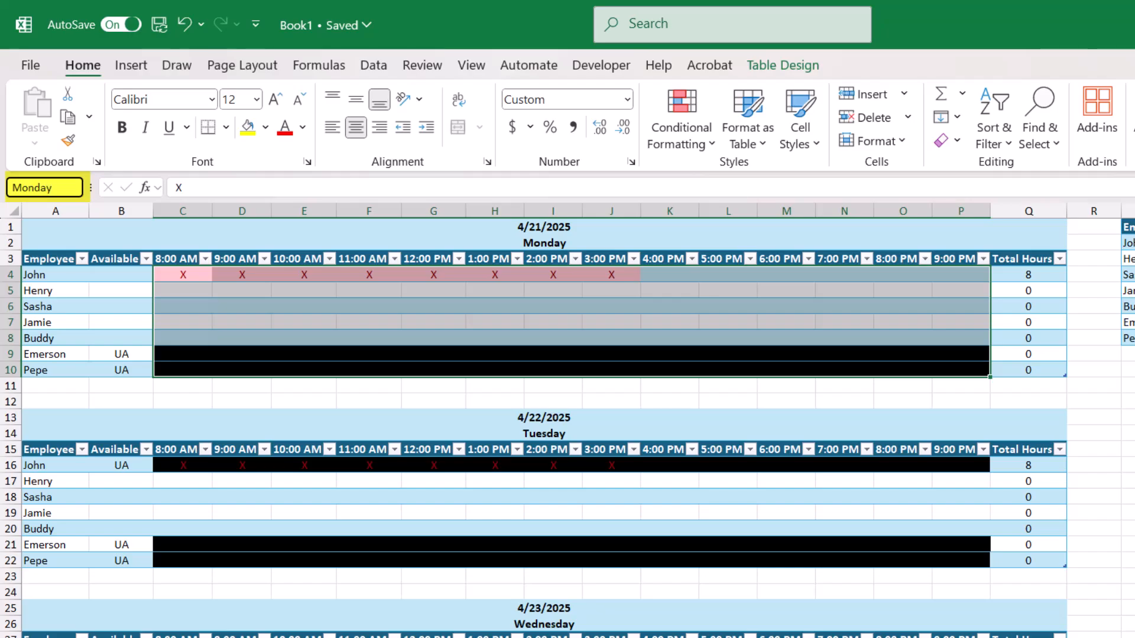
{"action": "key", "text": "Return"}
Name the Tuesday block's hourly cells C16:P22 as the range Tuesday.
{"action": "scroll", "coordinate": [172, 525], "scroll_direction": "down", "scroll_amount": 2}
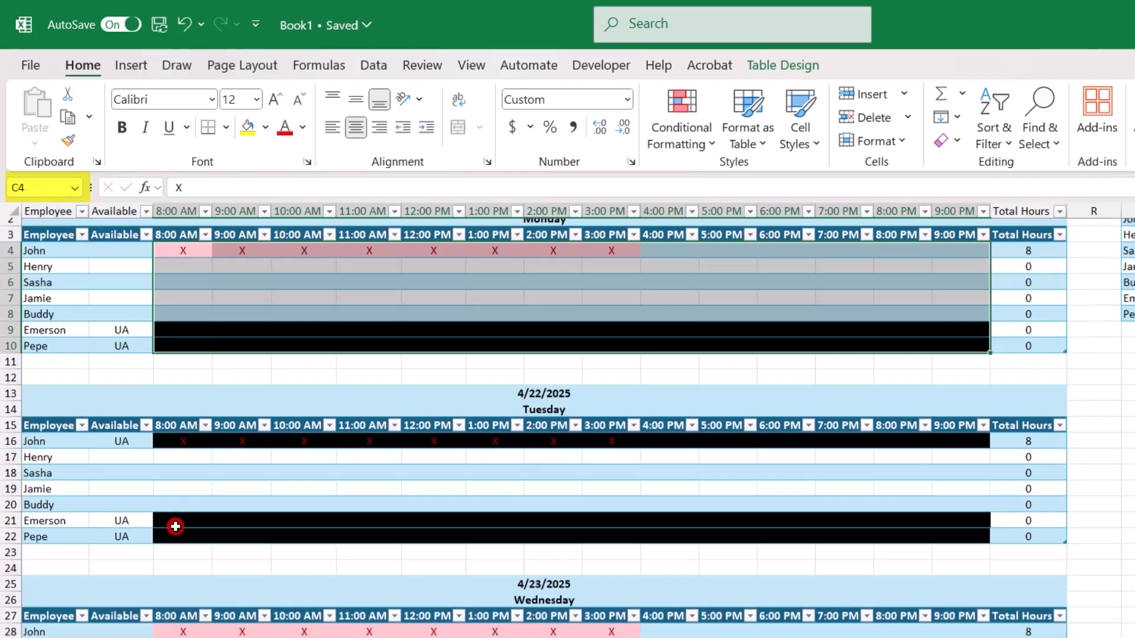
{"action": "left_click_drag", "start_coordinate": [172, 370], "coordinate": [958, 461]}
{"action": "left_click", "coordinate": [80, 187]}
{"action": "type", "text": "Tuesday"}
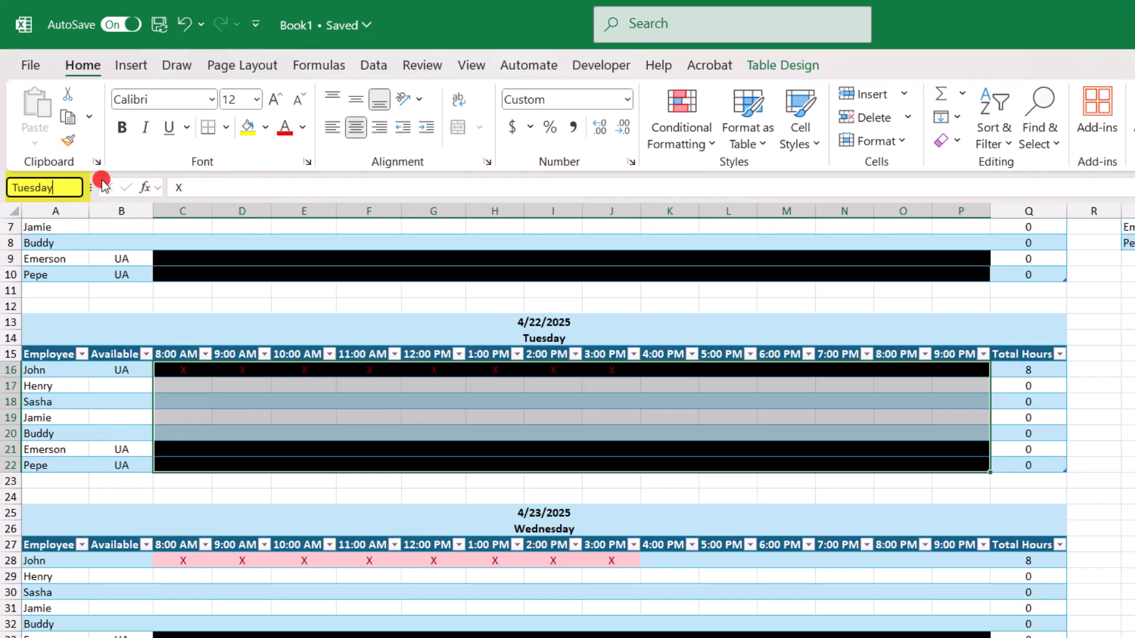
{"action": "key", "text": "Return"}
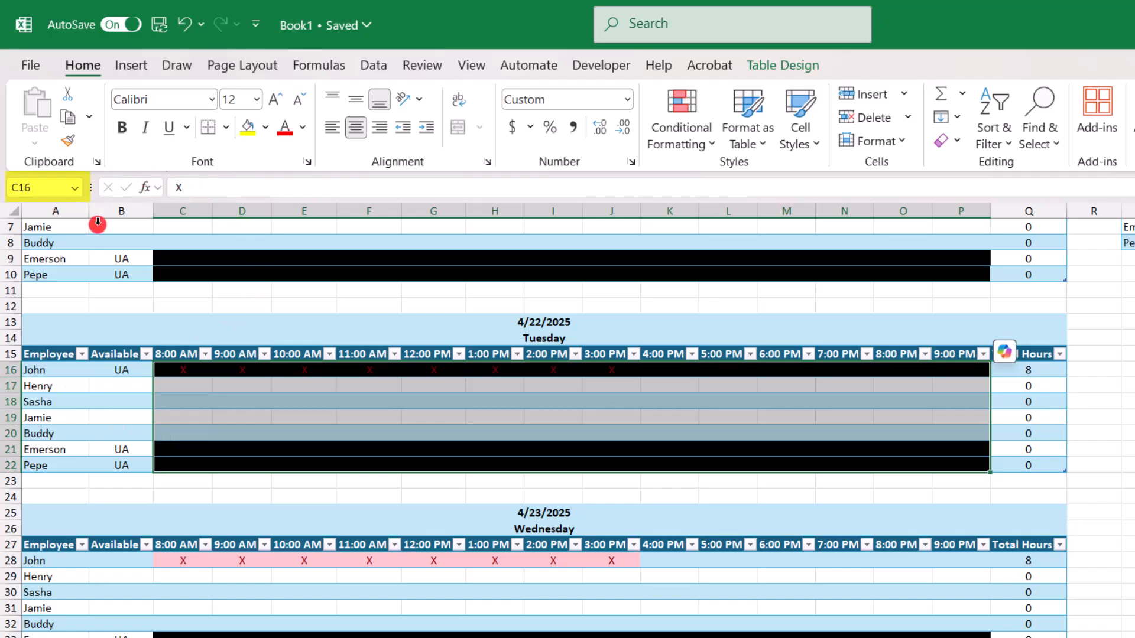
Select the Sunday block's hourly cells starting at C76 and open the Name Manager to review the named ranges.
{"action": "scroll", "coordinate": [76, 460], "scroll_direction": "down", "scroll_amount": 4}
{"action": "left_click_drag", "start_coordinate": [178, 370], "coordinate": [958, 434]}
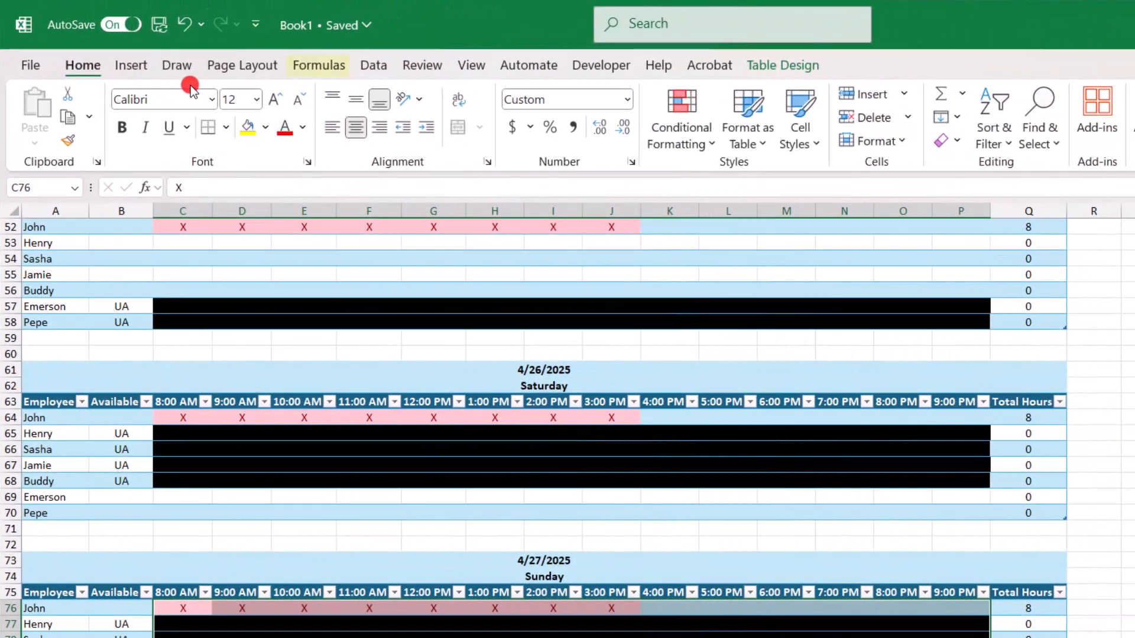
{"action": "left_click", "coordinate": [318, 65]}
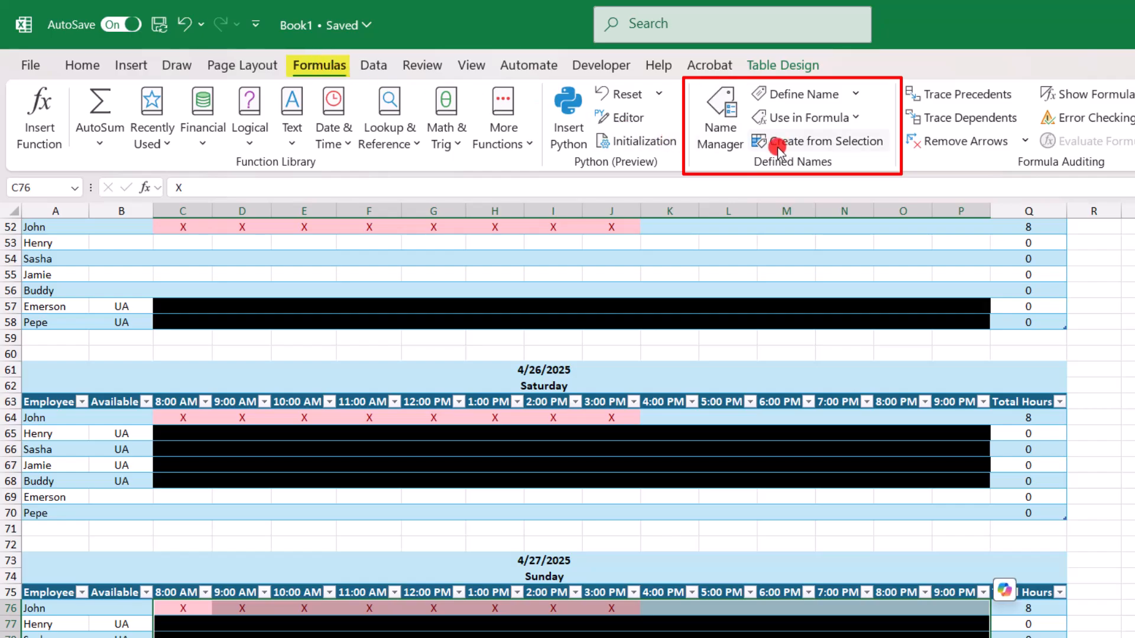
{"action": "left_click", "coordinate": [726, 147]}
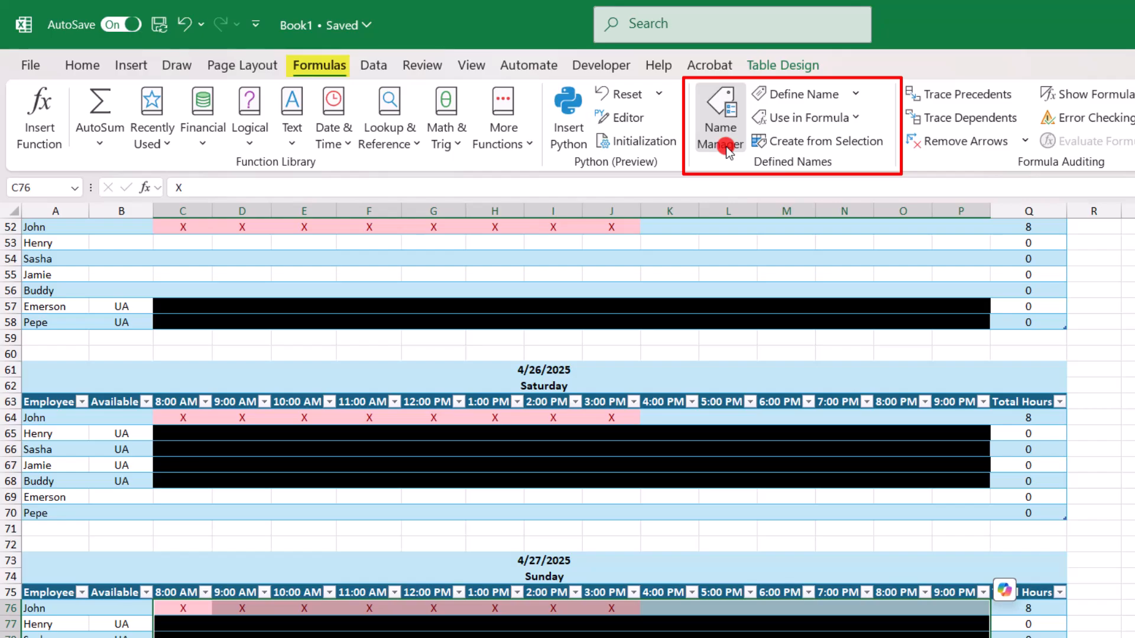
{"action": "left_click", "coordinate": [727, 147]}
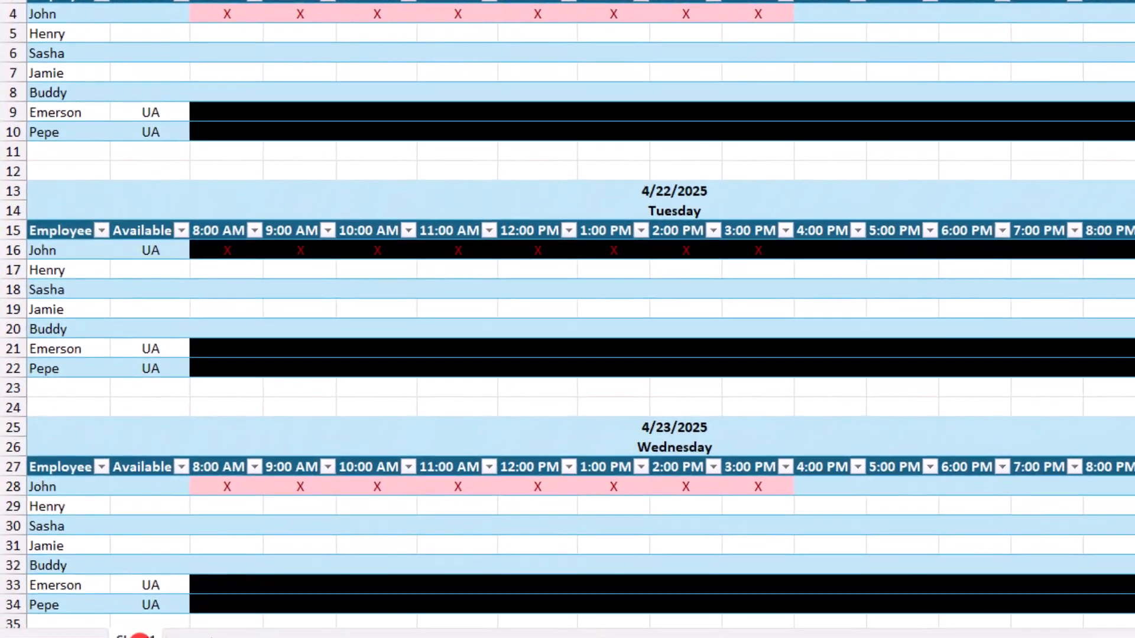
Rename Sheet1 as Week of 4-21 to 4-27-2025.
{"action": "left_click", "coordinate": [146, 607]}
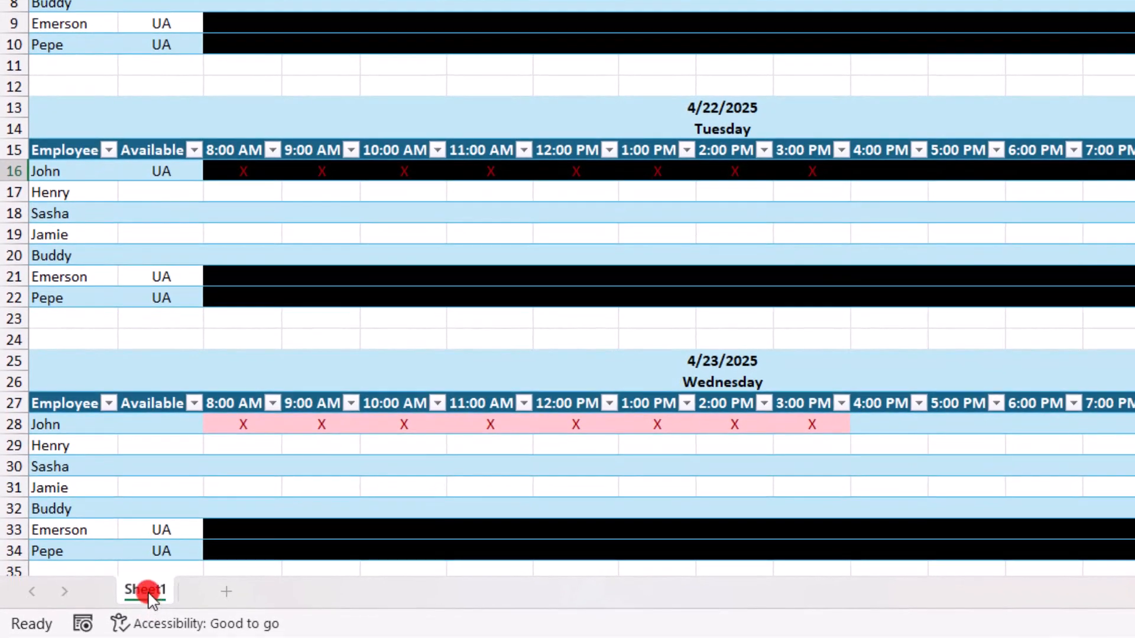
{"action": "right_click", "coordinate": [153, 600]}
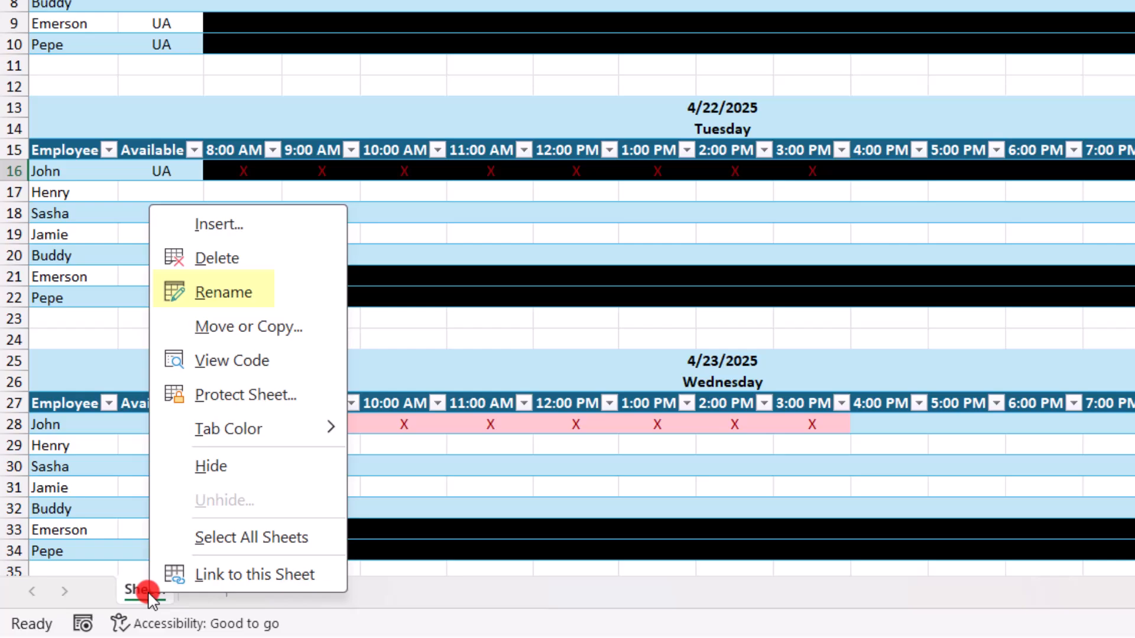
{"action": "left_click", "coordinate": [267, 303]}
{"action": "type", "text": "Week"}
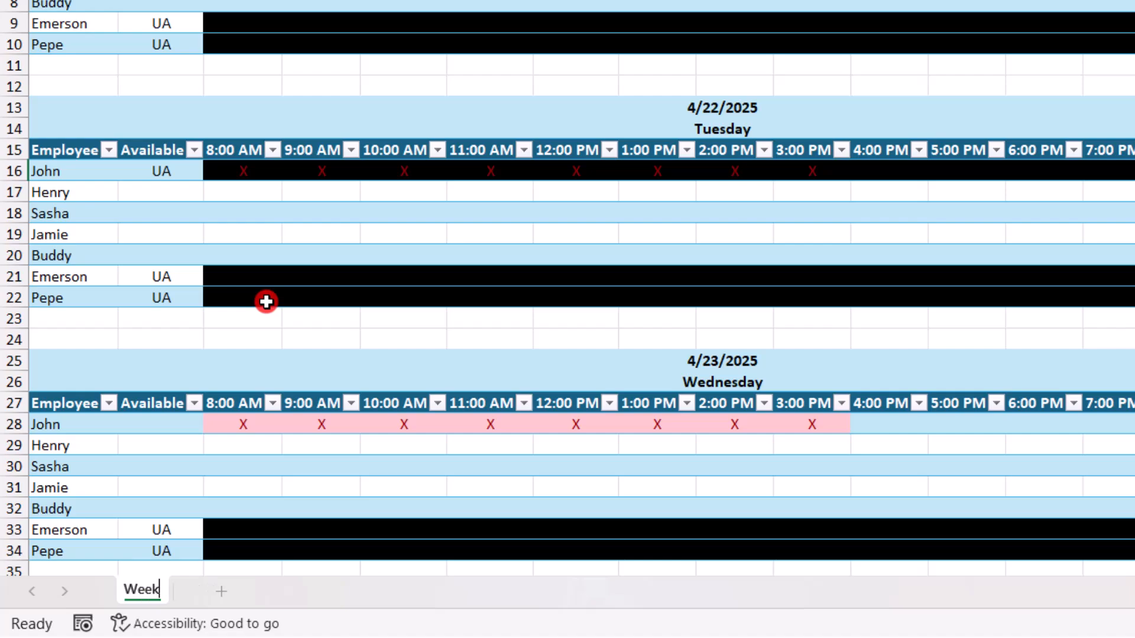
{"action": "type", "text": " of 4-21"}
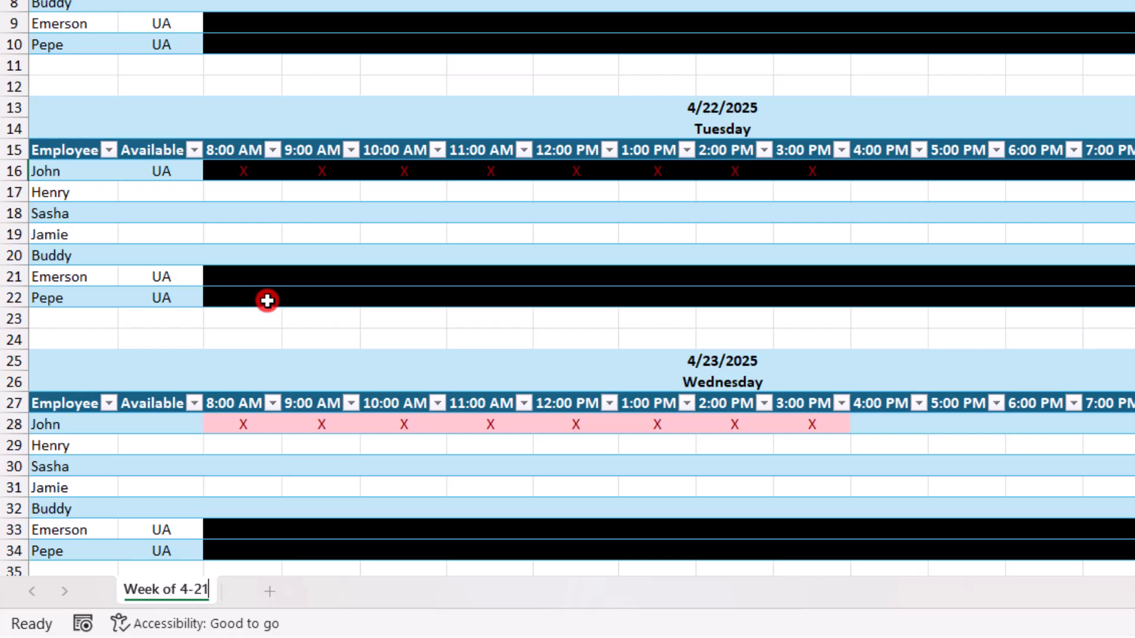
{"action": "type", "text": " to 4-27-20"}
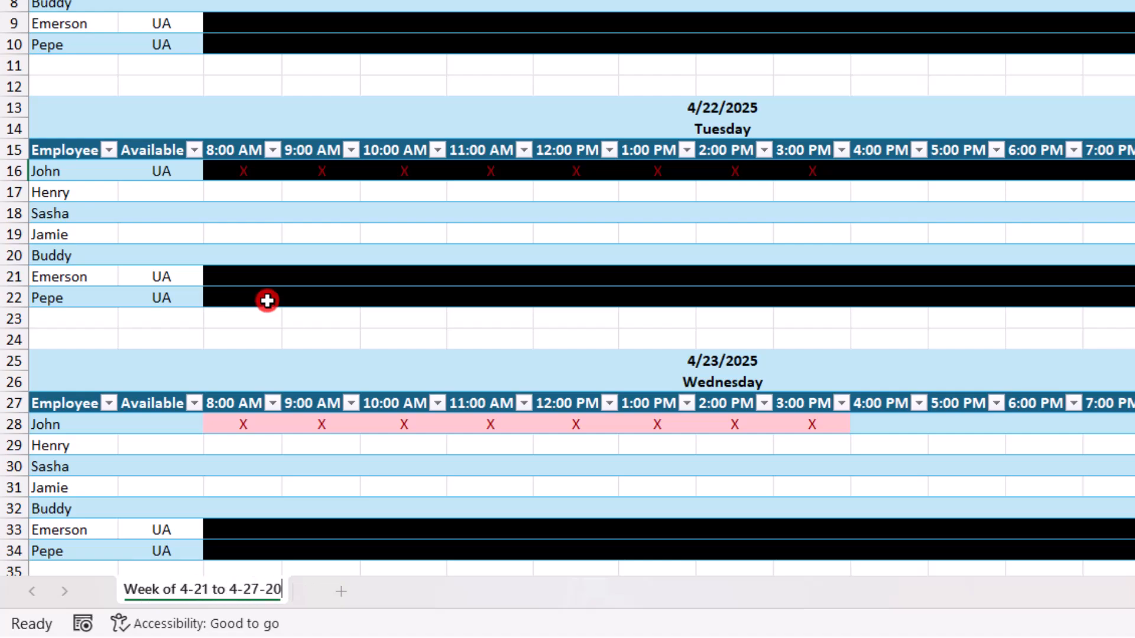
{"action": "type", "text": "25"}
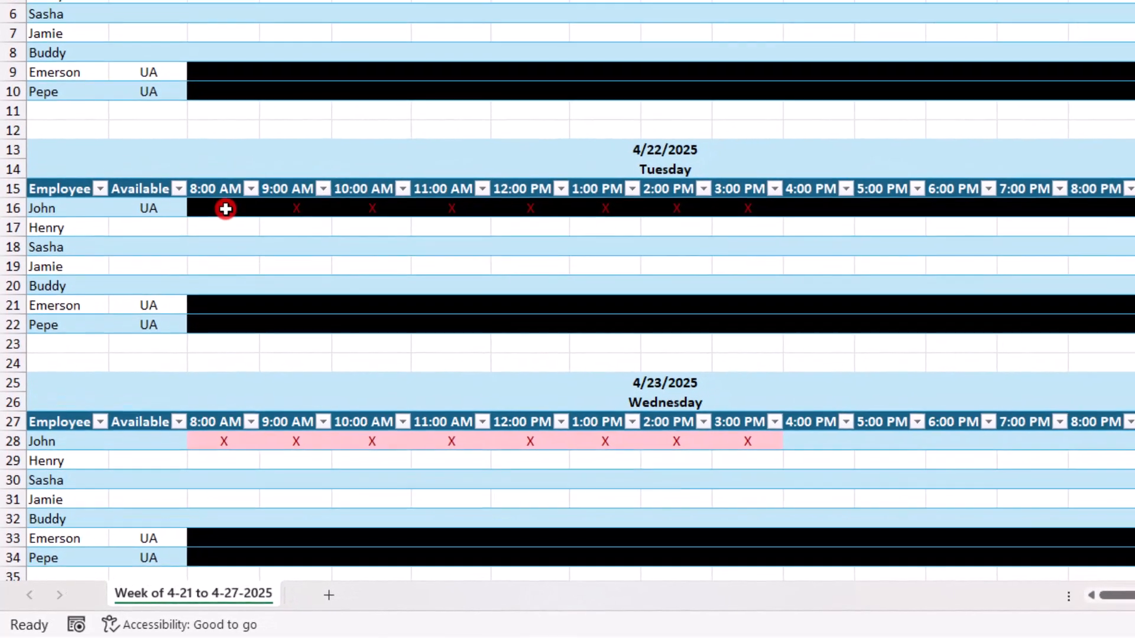
Clear the unavailable first employee's shift marks from row 16 of the Tuesday block.
{"action": "left_click_drag", "start_coordinate": [247, 172], "coordinate": [890, 171]}
{"action": "key", "text": "Delete"}
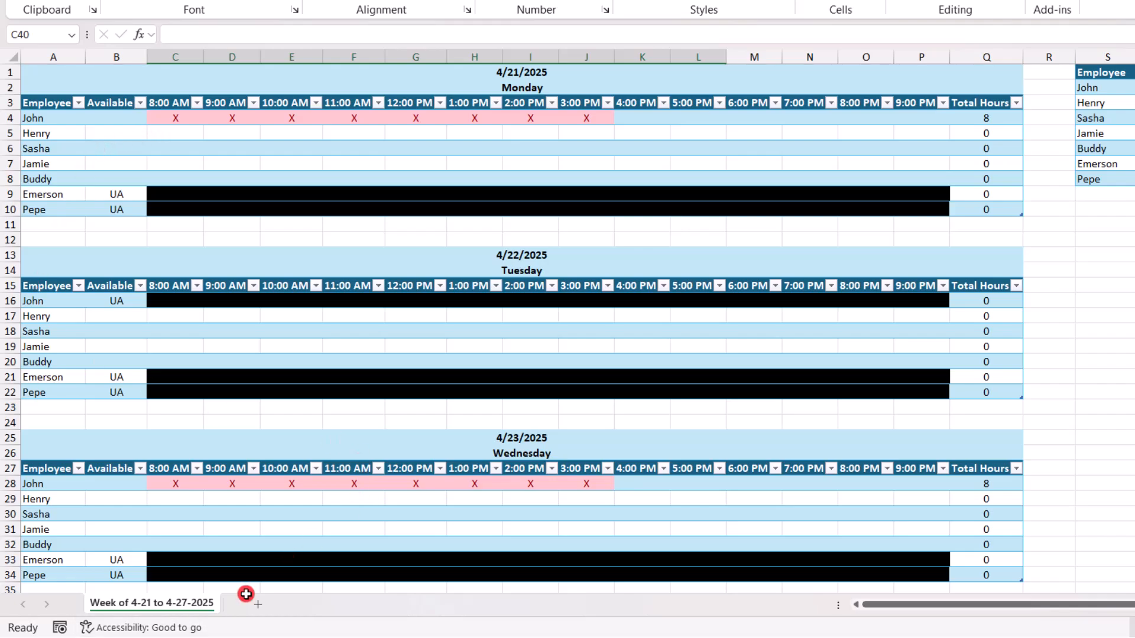
Create a copy of the Week of 4-21 to 4-27-2025 sheet at the end of the workbook.
{"action": "right_click", "coordinate": [184, 609]}
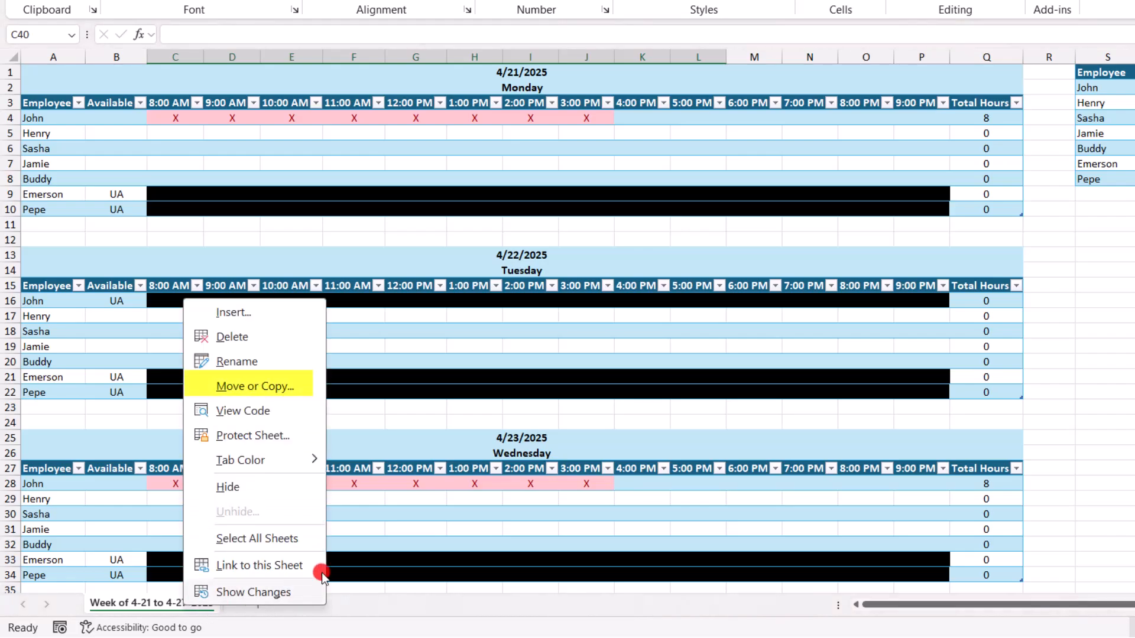
{"action": "left_click", "coordinate": [286, 385]}
{"action": "left_click", "coordinate": [204, 500]}
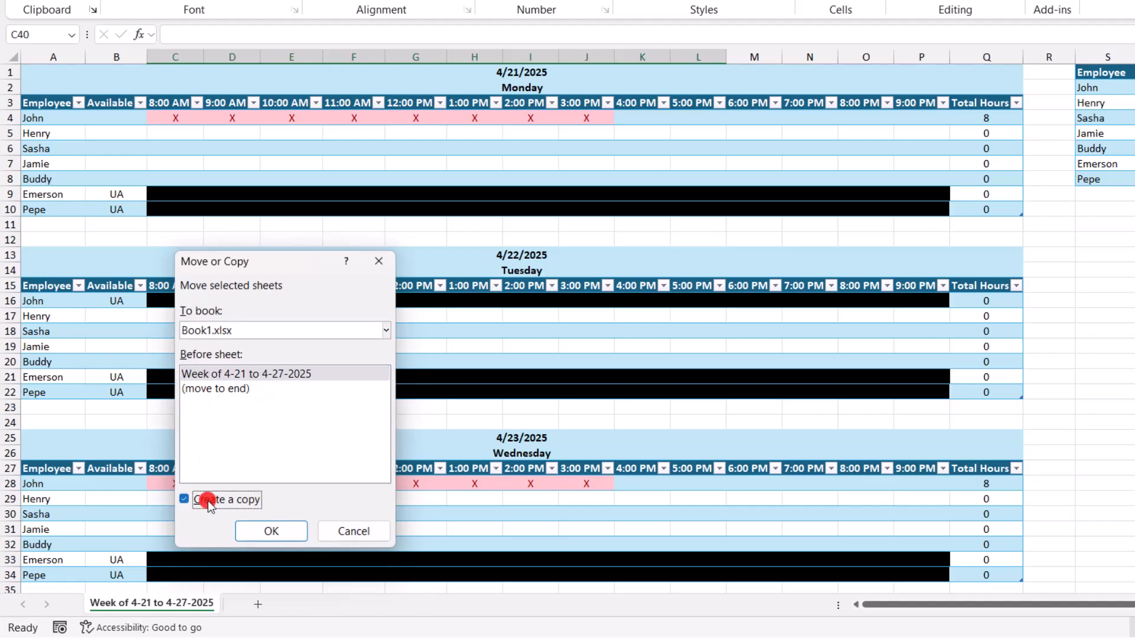
{"action": "left_click", "coordinate": [225, 389]}
{"action": "left_click", "coordinate": [276, 532]}
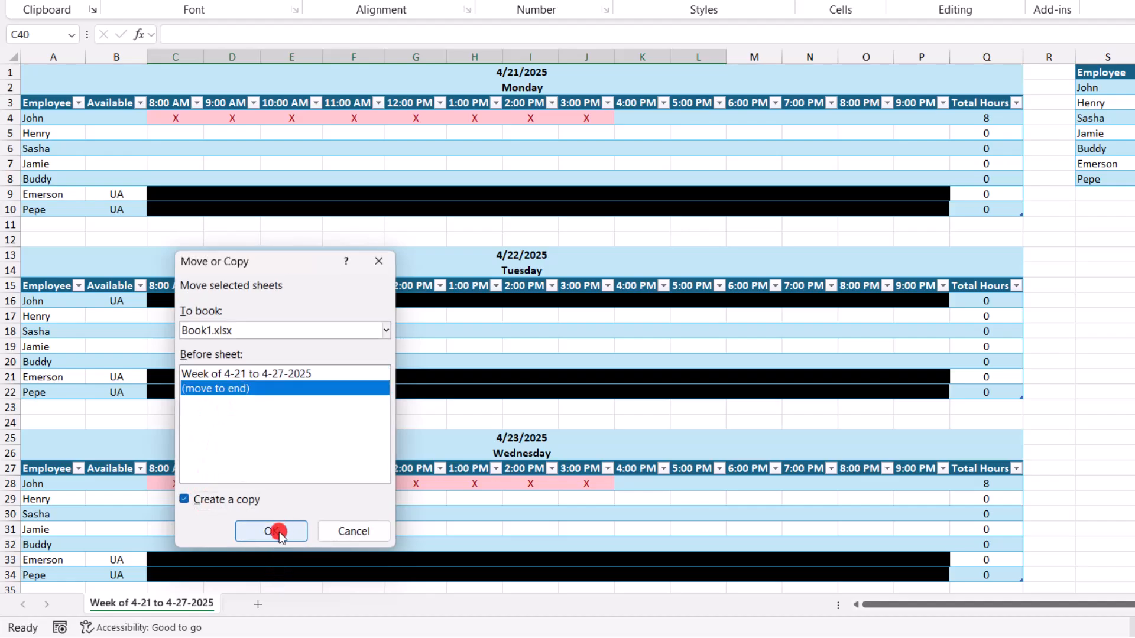
Rename the copied sheet as Week of 4-28 to 5-4-2025.
{"action": "right_click", "coordinate": [293, 605]}
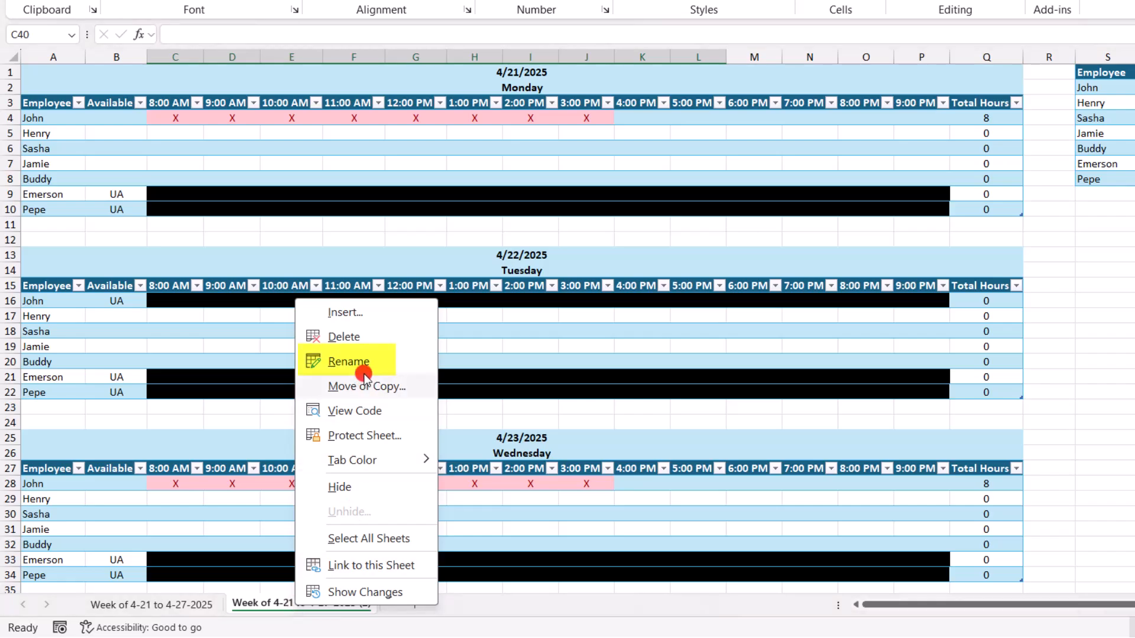
{"action": "left_click", "coordinate": [349, 362]}
{"action": "type", "text": "8 t"}
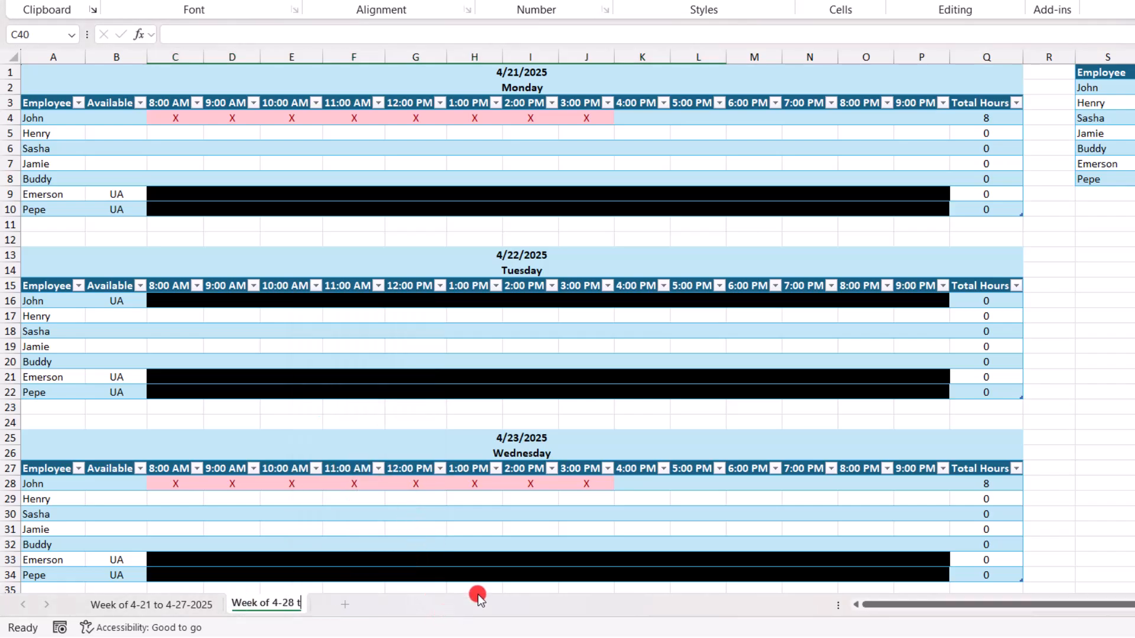
{"action": "type", "text": "o 5-4-2025"}
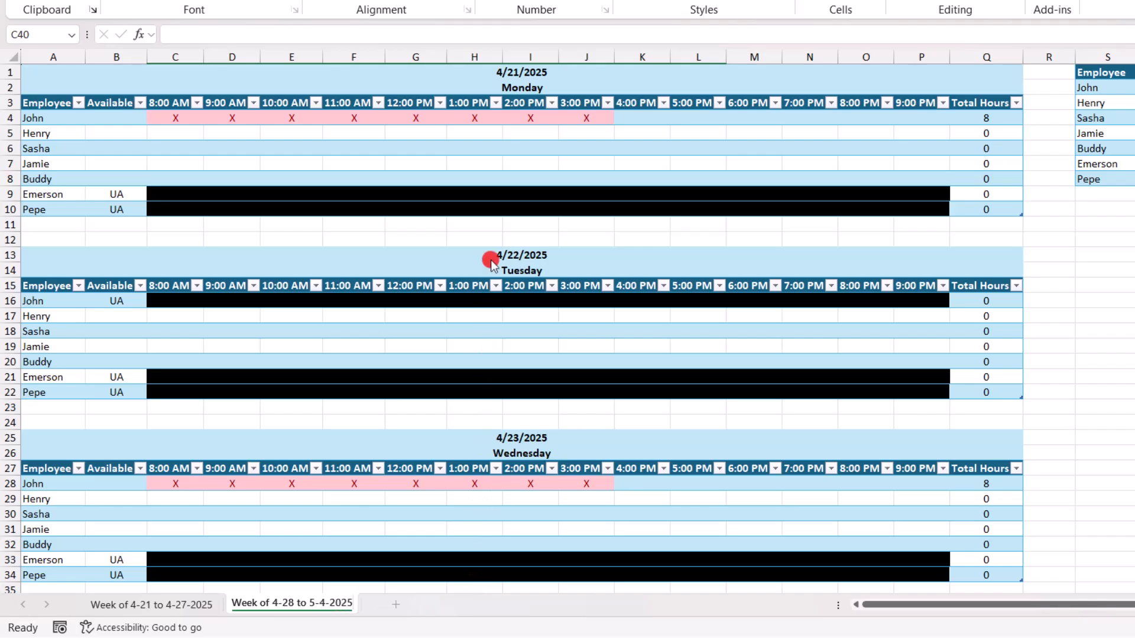
Set the Monday date in A1 of the new week's sheet to 4-28.
{"action": "left_click", "coordinate": [492, 72]}
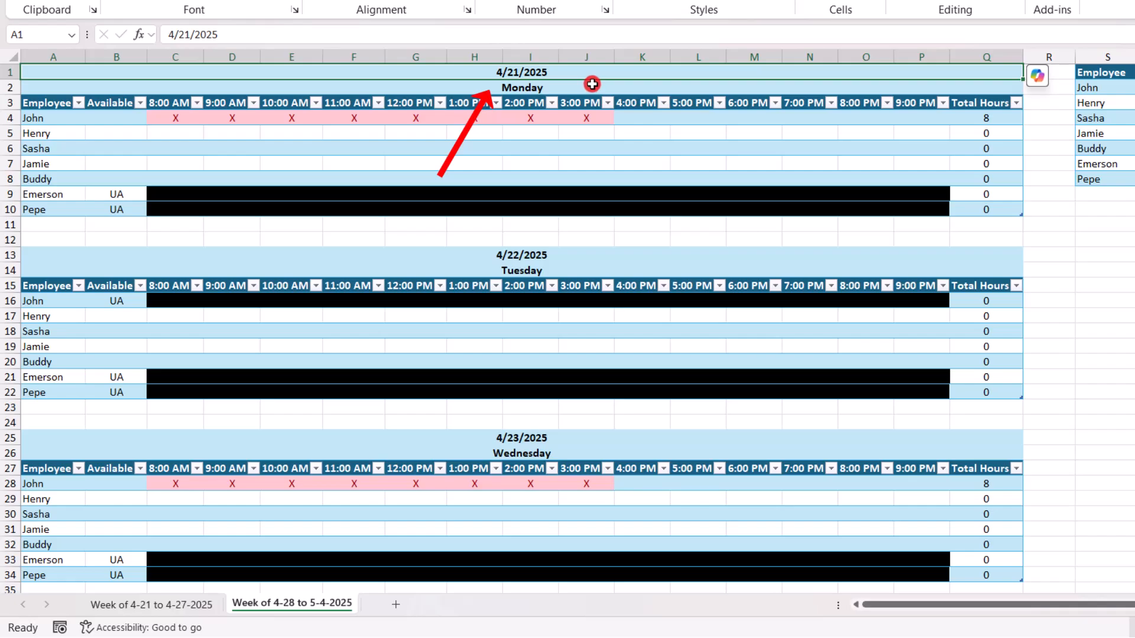
{"action": "type", "text": "4-28"}
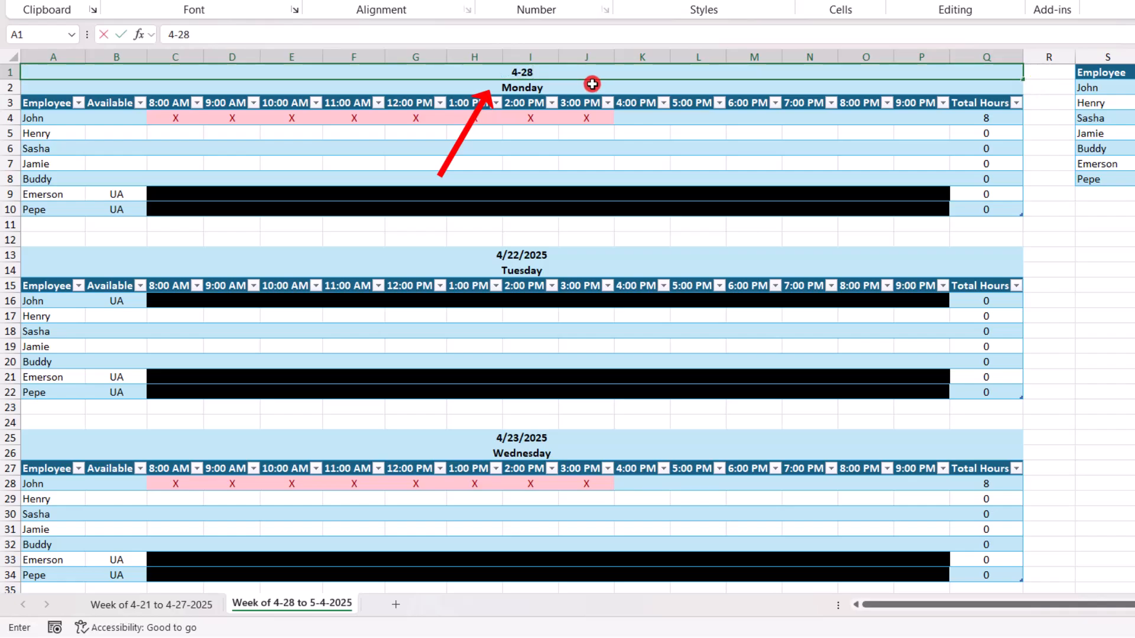
{"action": "key", "text": "Return"}
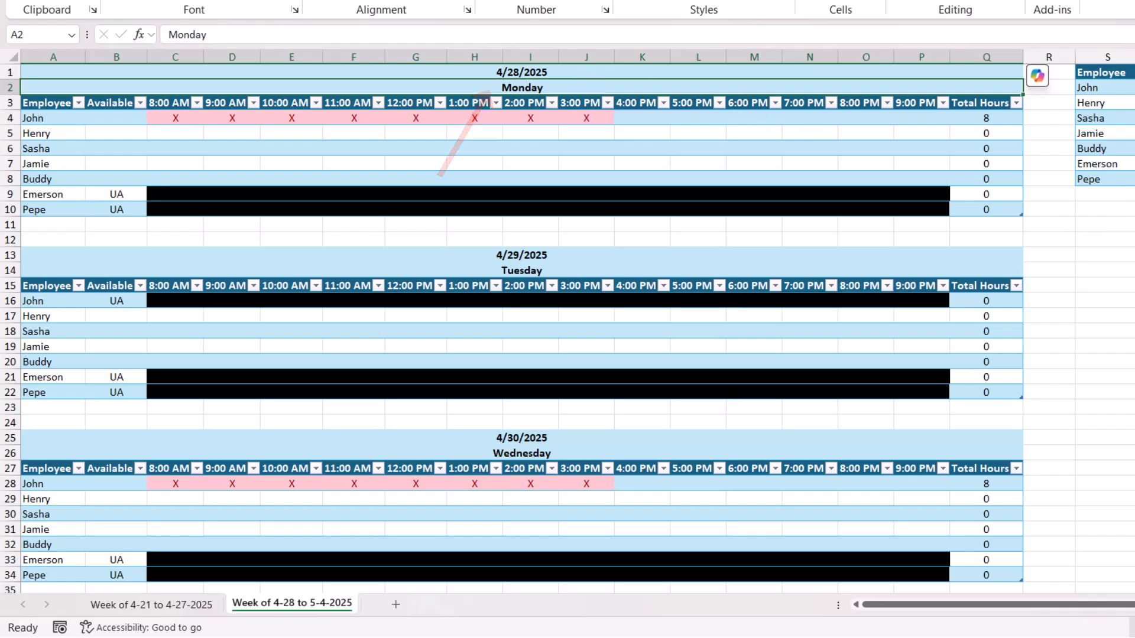
Check the date headings of the day blocks below Monday on the new week's sheet.
{"action": "scroll", "coordinate": [592, 85], "scroll_direction": "down", "scroll_amount": 1}
{"action": "scroll", "coordinate": [568, 328], "scroll_direction": "down", "scroll_amount": 7}
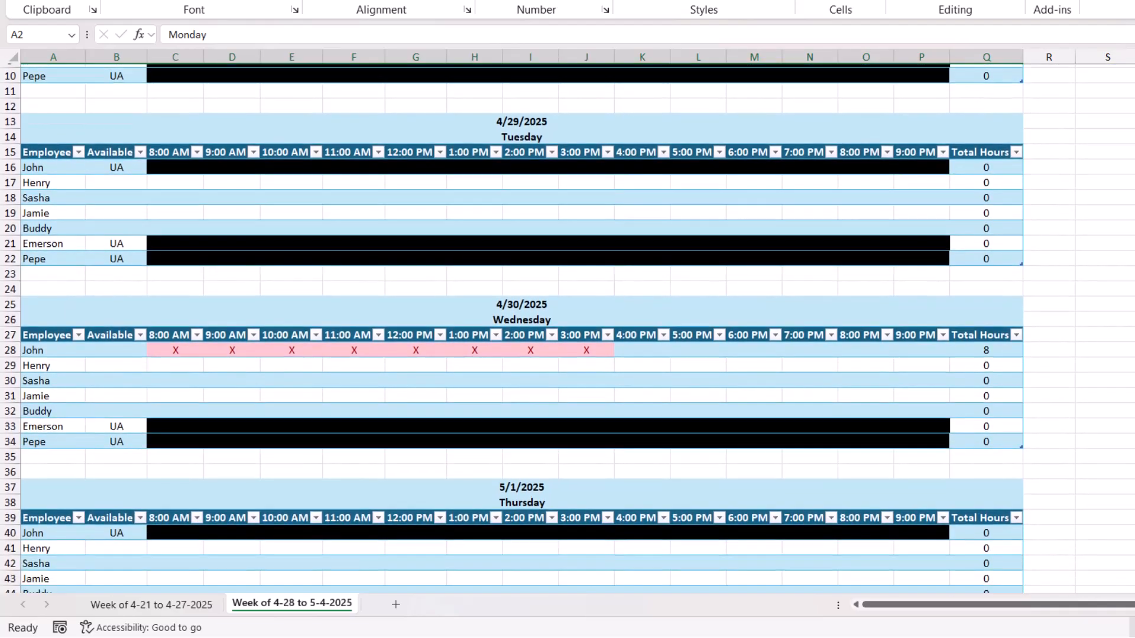
{"action": "scroll", "coordinate": [568, 328], "scroll_direction": "down", "scroll_amount": 5}
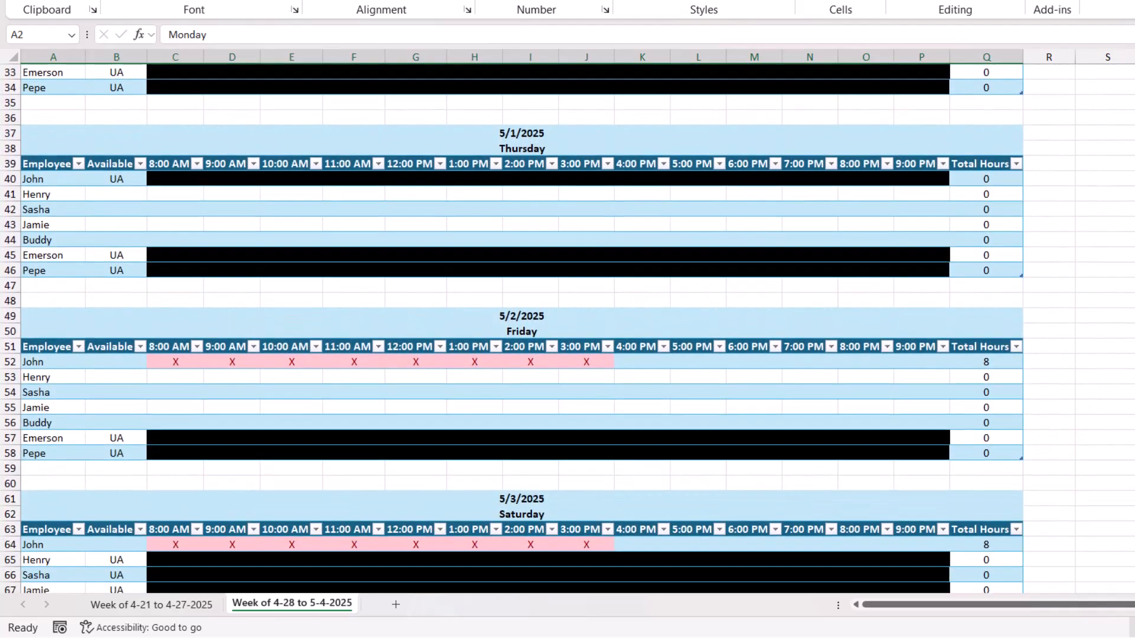
{"action": "scroll", "coordinate": [567, 328], "scroll_direction": "down", "scroll_amount": 3}
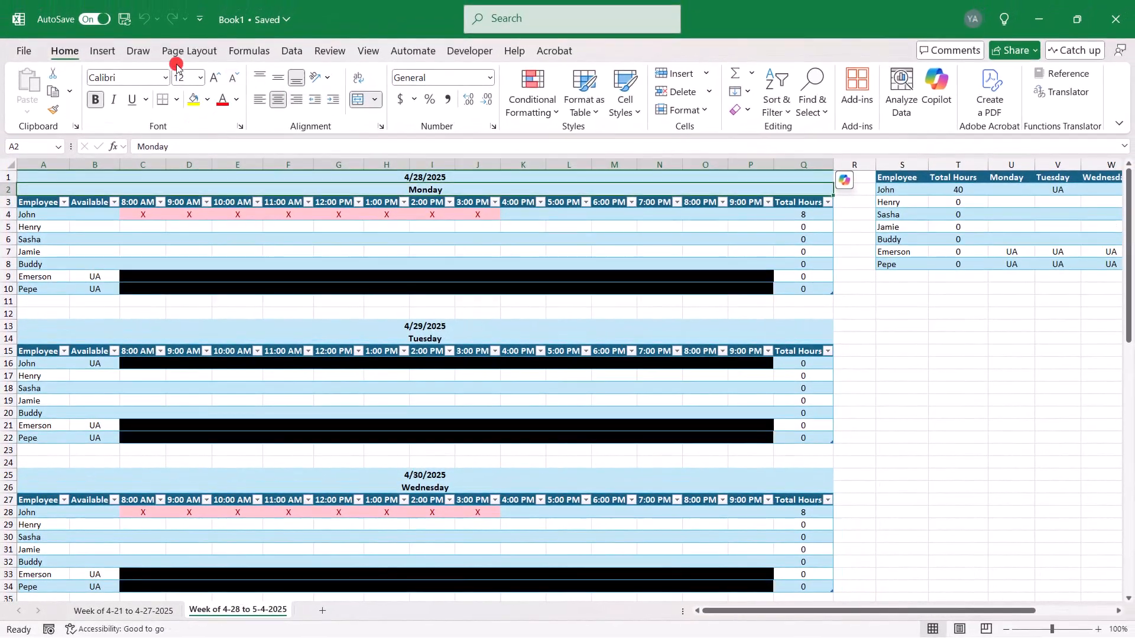
Start recording a macro named ClearEmployeeWeeklySchedule, stored in this workbook.
{"action": "left_click", "coordinate": [454, 52]}
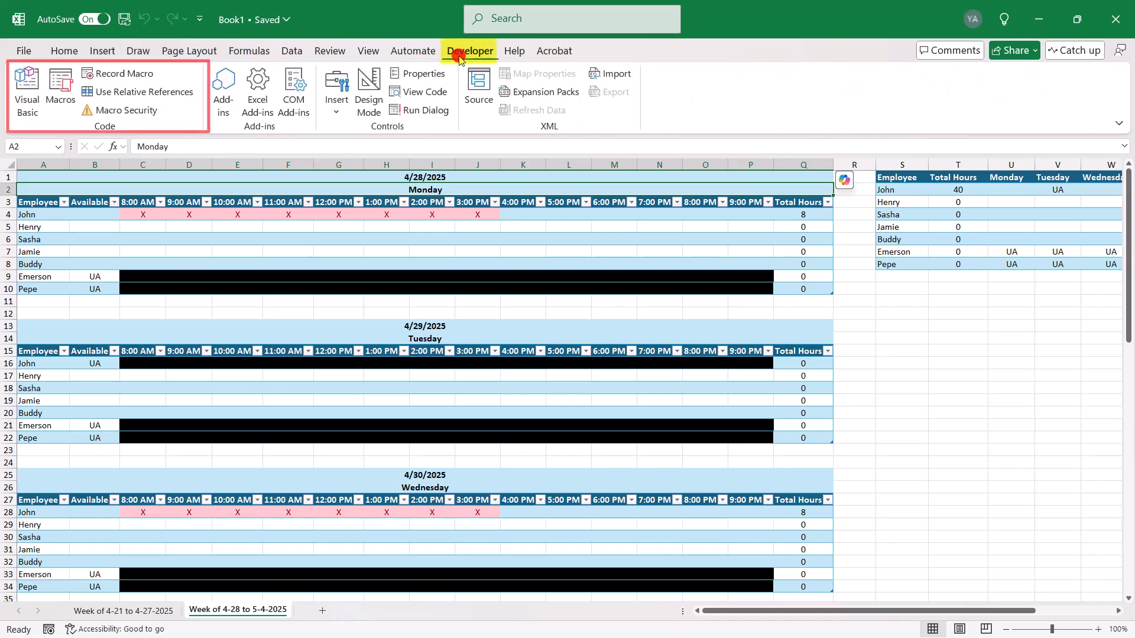
{"action": "left_click", "coordinate": [94, 74]}
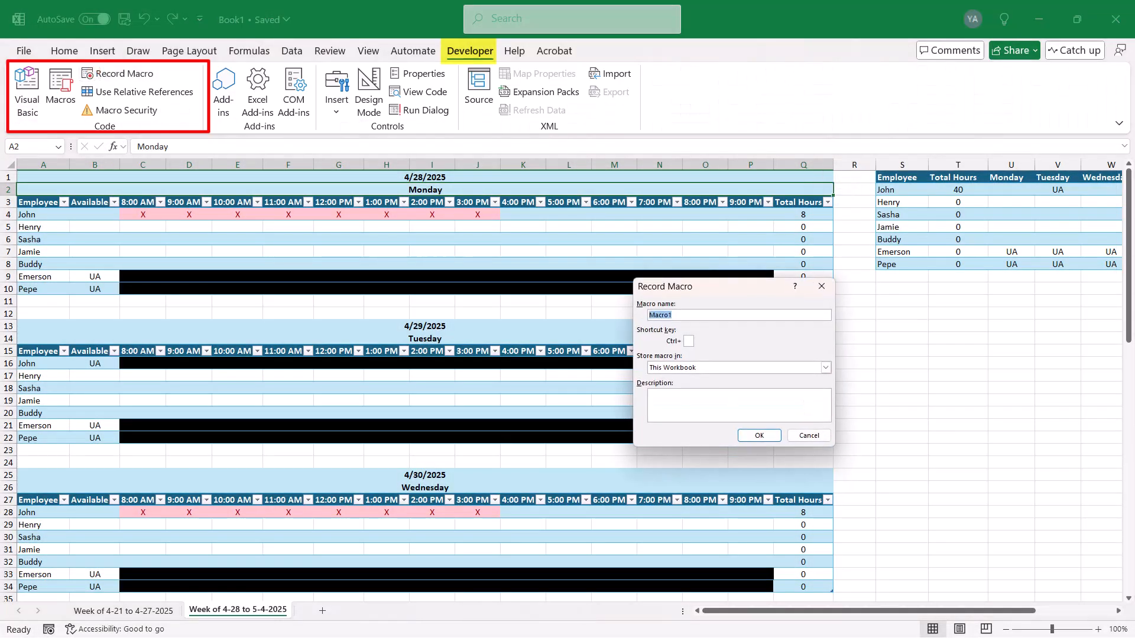
{"action": "type", "text": "ClearEmployeeWeeklySchedule"}
{"action": "left_click", "coordinate": [760, 436]}
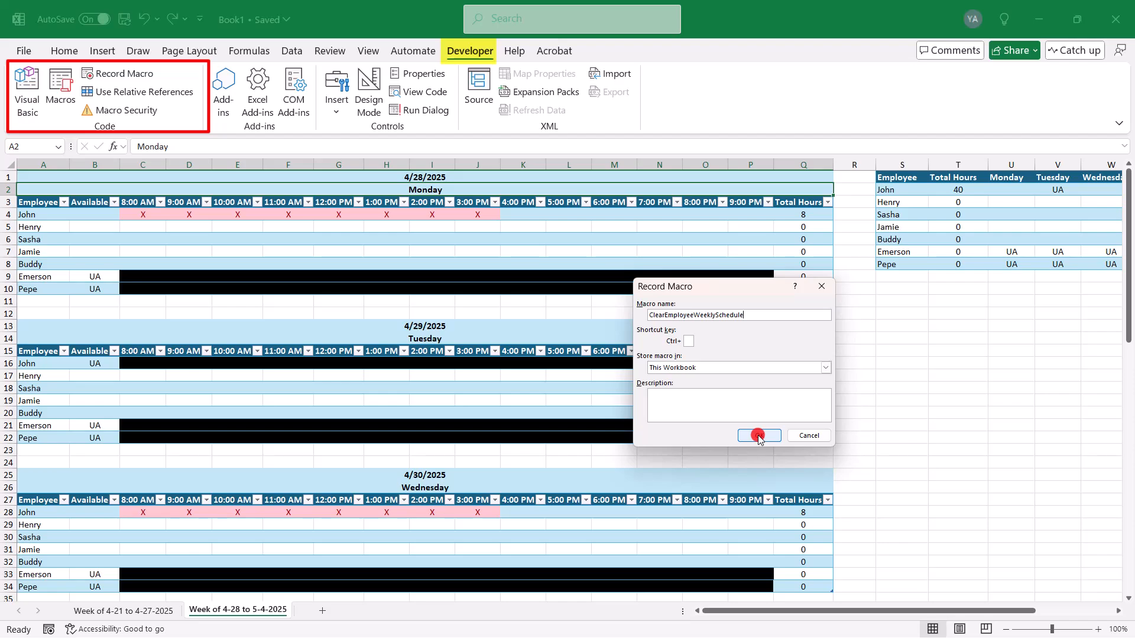
{"action": "left_click", "coordinate": [760, 436]}
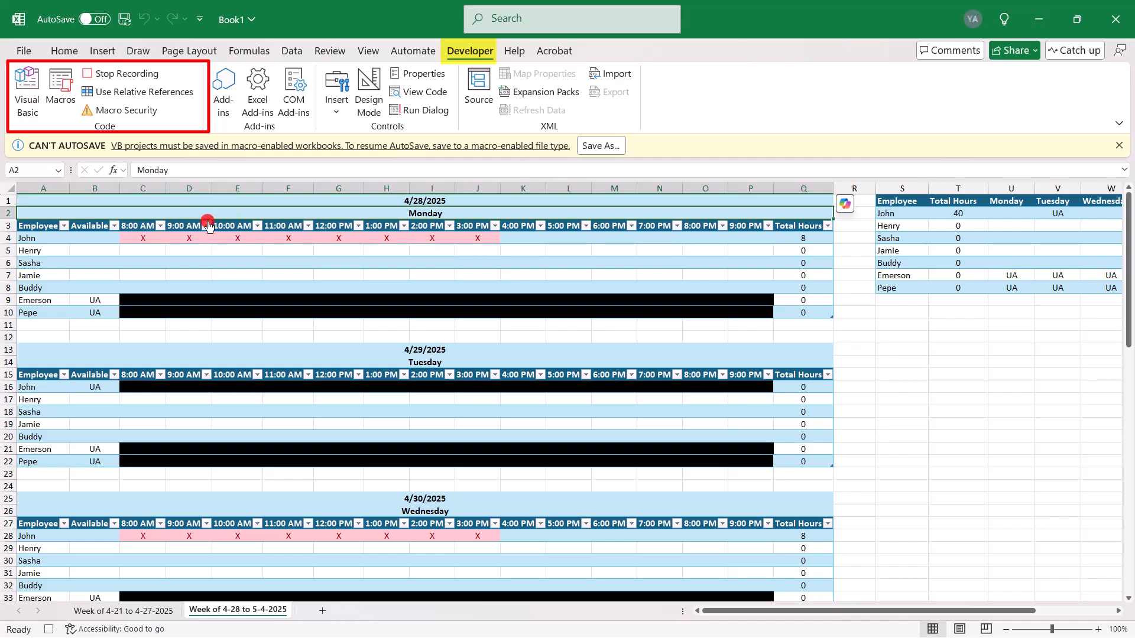
Clear the contents of the Monday and Tuesday named ranges while the macro records.
{"action": "left_click", "coordinate": [59, 171]}
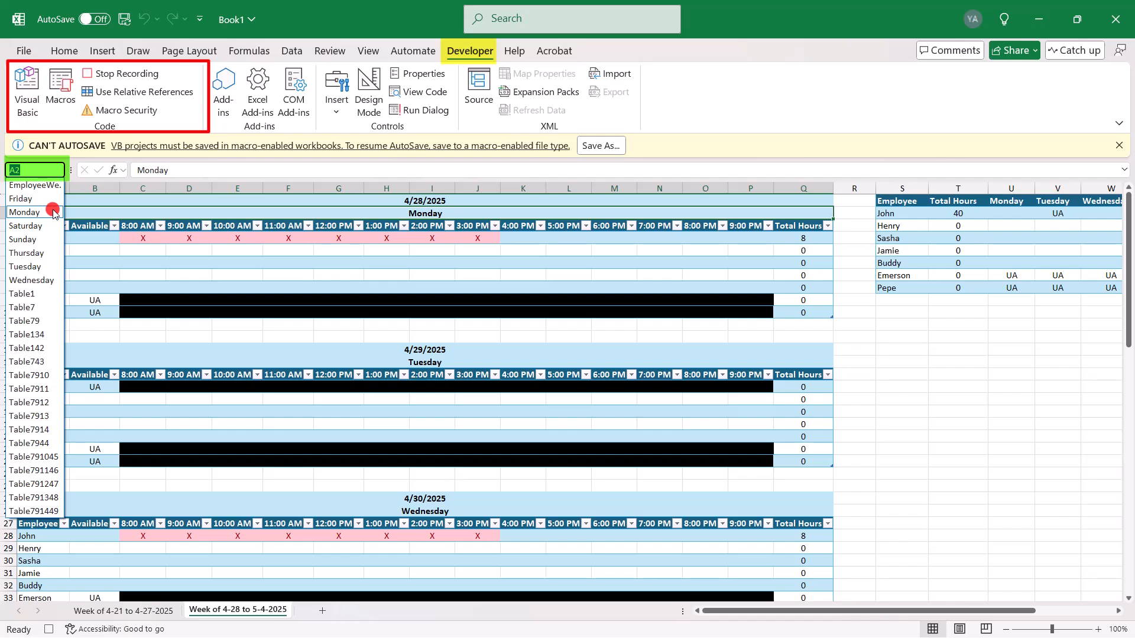
{"action": "left_click", "coordinate": [53, 212]}
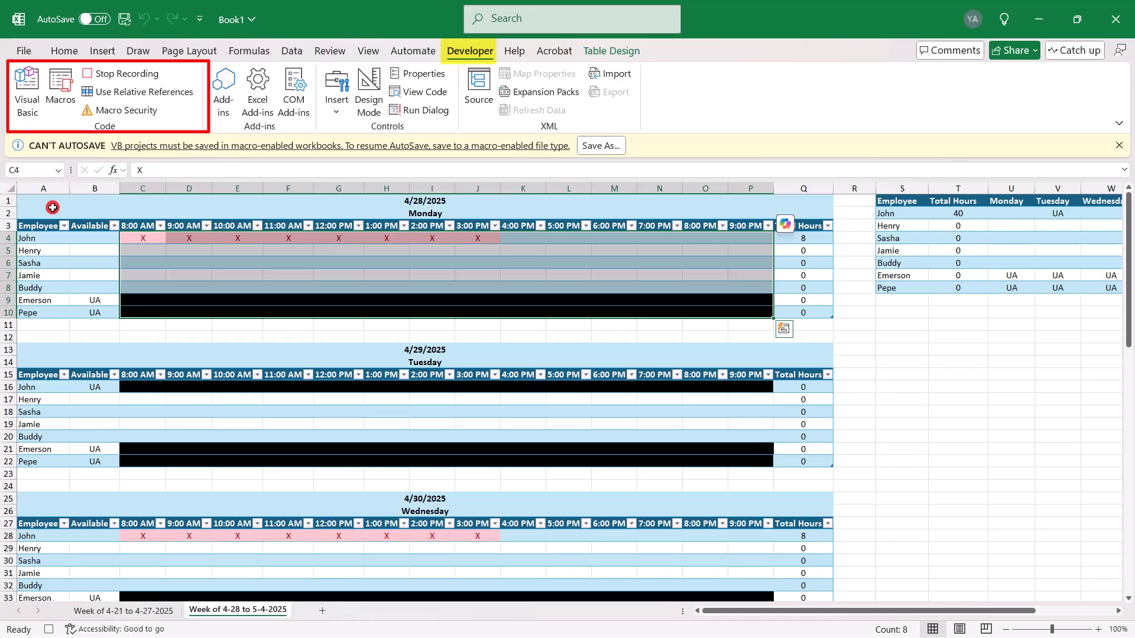
{"action": "key", "text": "Delete"}
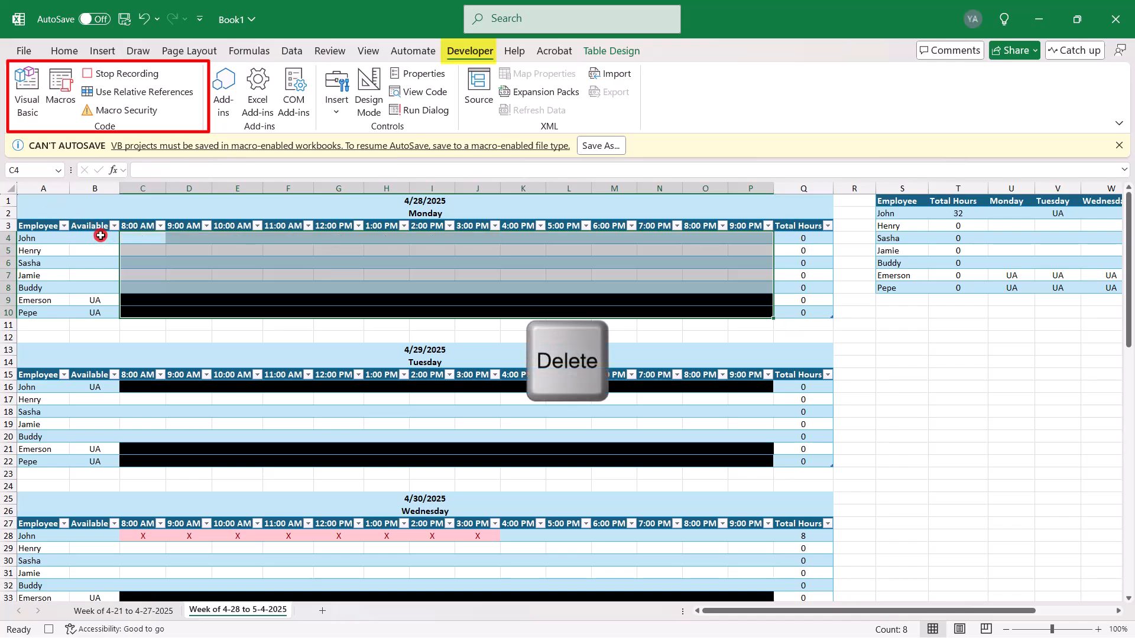
{"action": "left_click", "coordinate": [58, 170]}
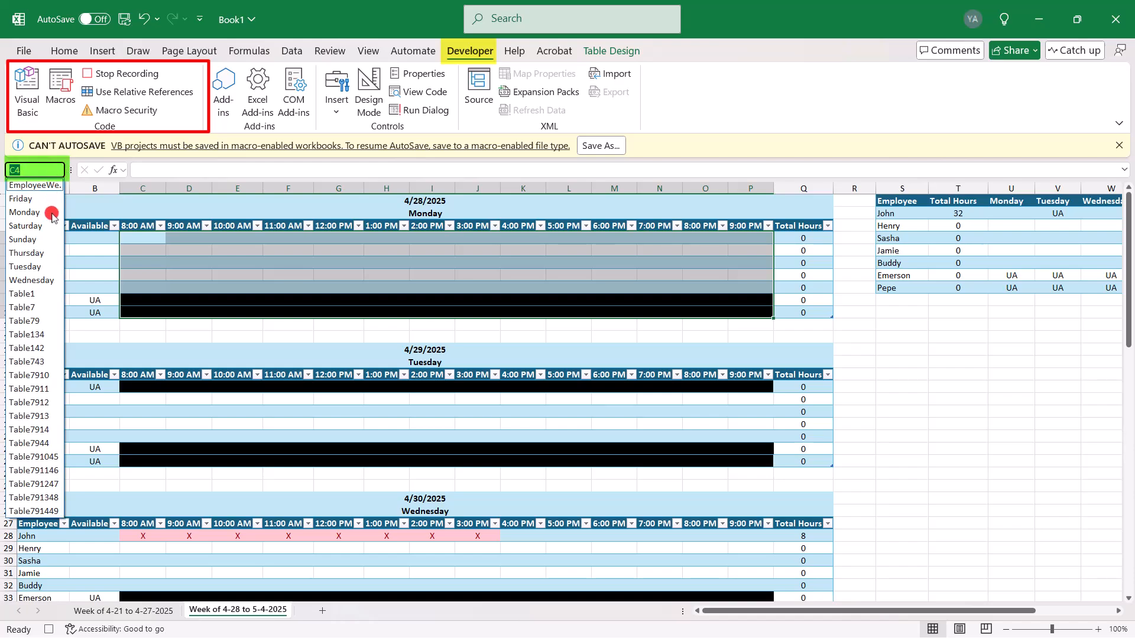
{"action": "left_click", "coordinate": [48, 267]}
{"action": "key", "text": "Delete"}
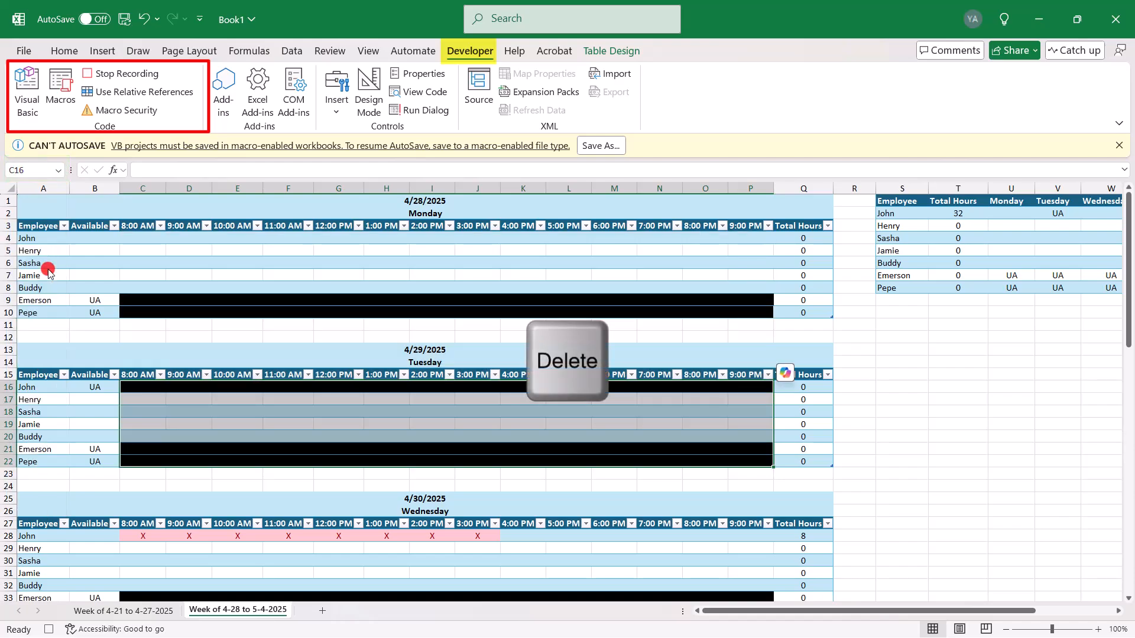
Clear the contents of the Wednesday through Sunday named ranges for the macro.
{"action": "left_click", "coordinate": [59, 170]}
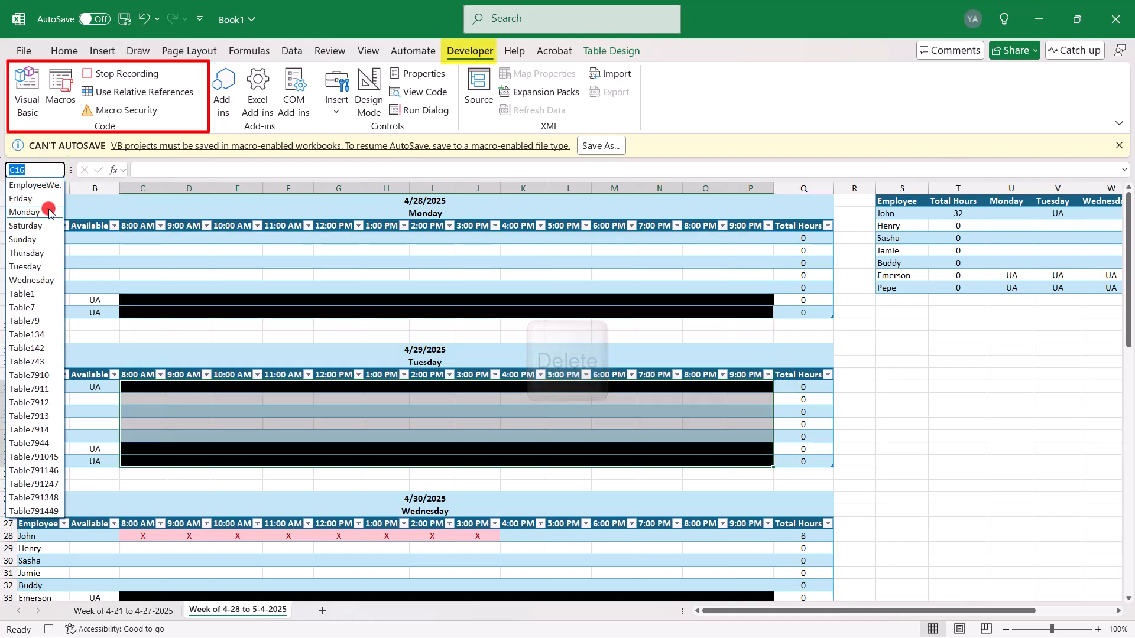
{"action": "left_click", "coordinate": [46, 280]}
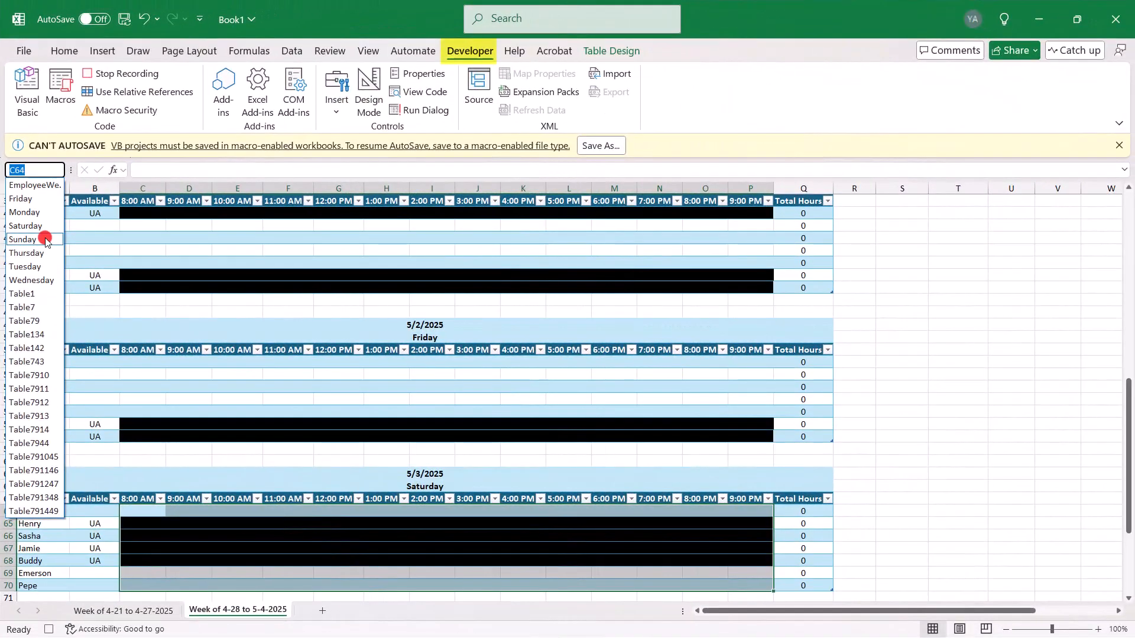
{"action": "left_click", "coordinate": [45, 240]}
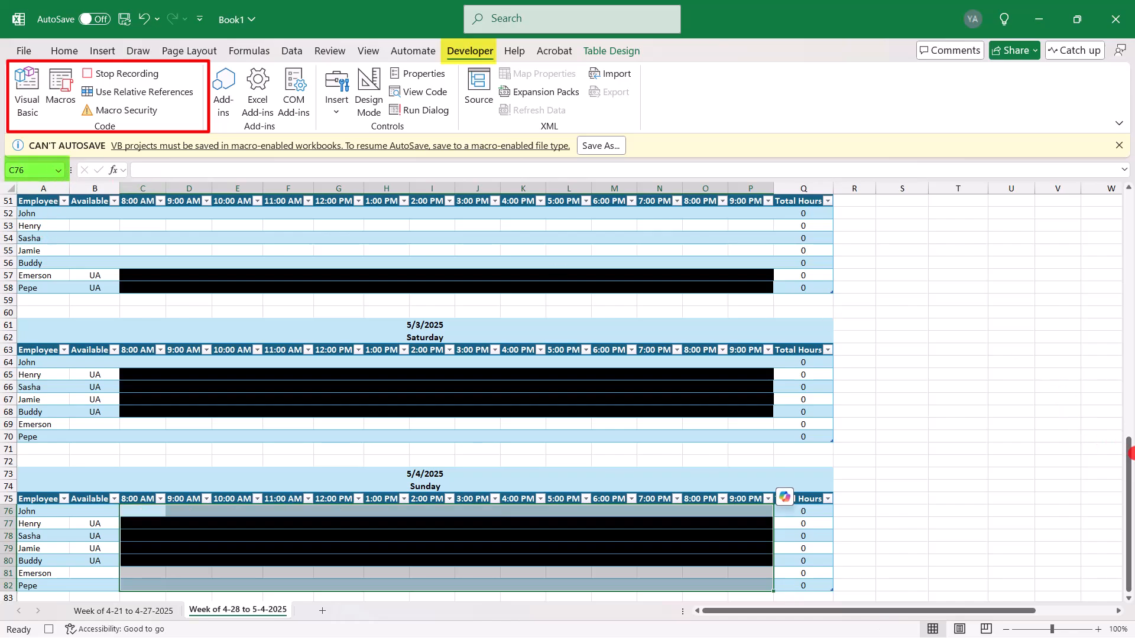
Clear the availability entries in the EmployeeWeeklyInfo named range, U2:AA8, and stop the macro recording.
{"action": "left_click_drag", "start_coordinate": [1129, 449], "coordinate": [1130, 207]}
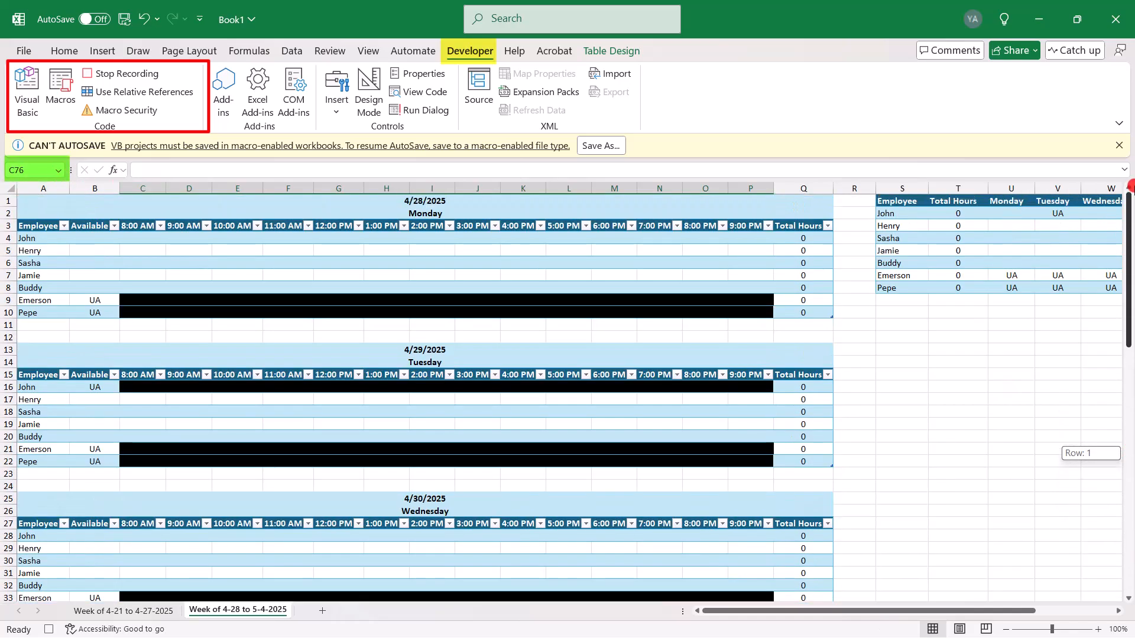
{"action": "left_click", "coordinate": [58, 173]}
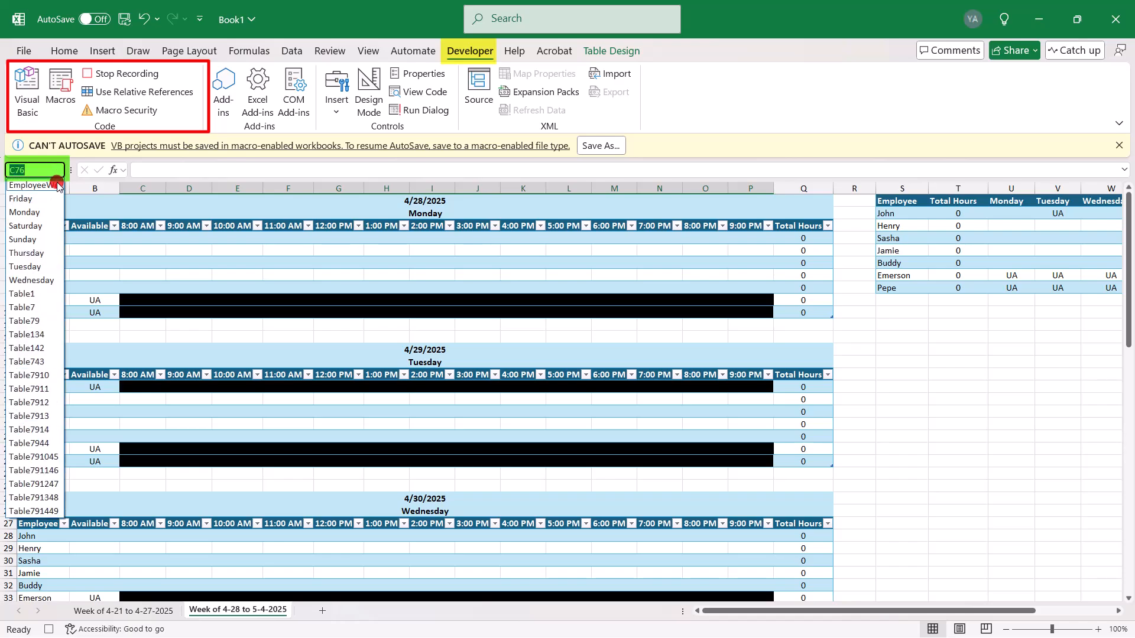
{"action": "left_click", "coordinate": [57, 185]}
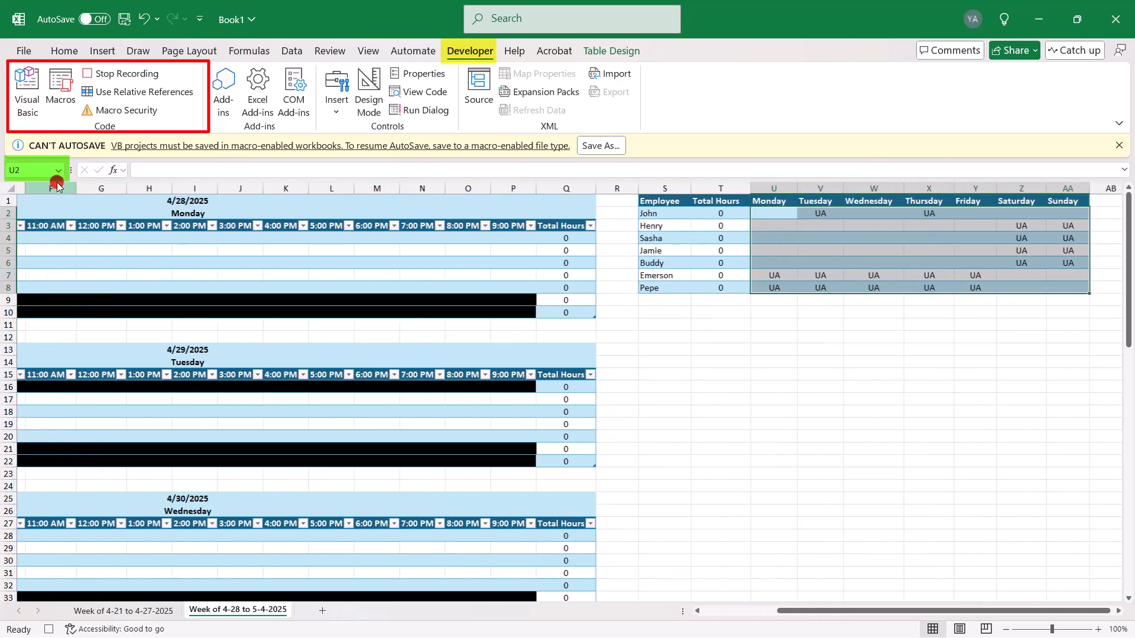
{"action": "key", "text": "Delete"}
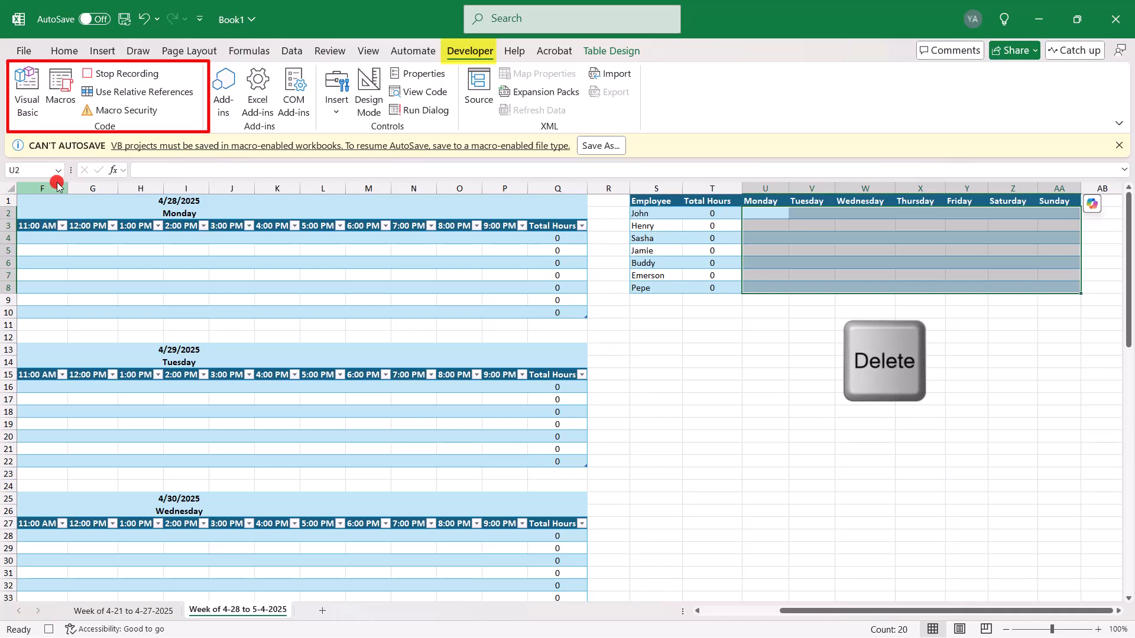
{"action": "left_click", "coordinate": [745, 613]}
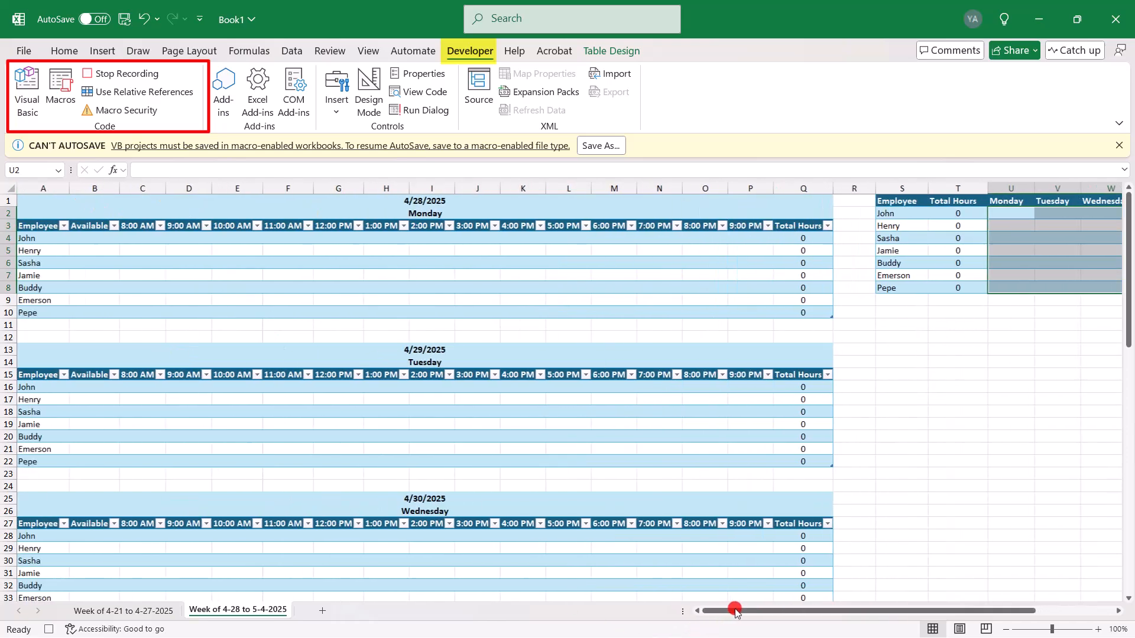
{"action": "left_click", "coordinate": [135, 75]}
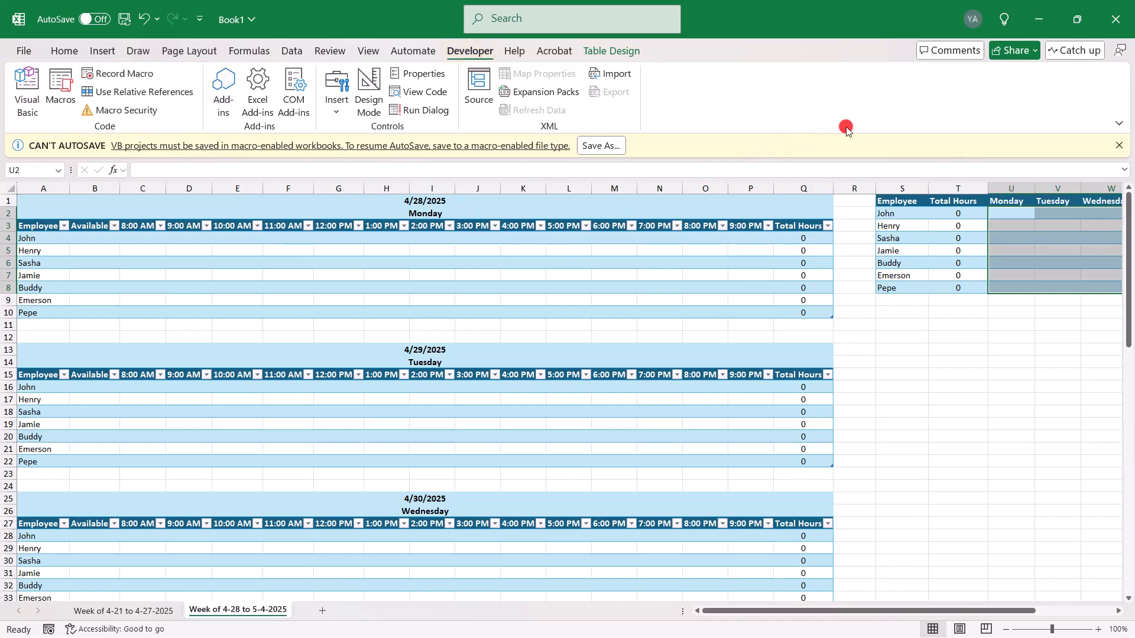
Save the workbook as Book1 with macro in the Excel Macro-Enabled Workbook (*.xlsm) format.
{"action": "left_click", "coordinate": [580, 148]}
{"action": "left_click", "coordinate": [449, 115]}
{"action": "type", "text": "with macro"}
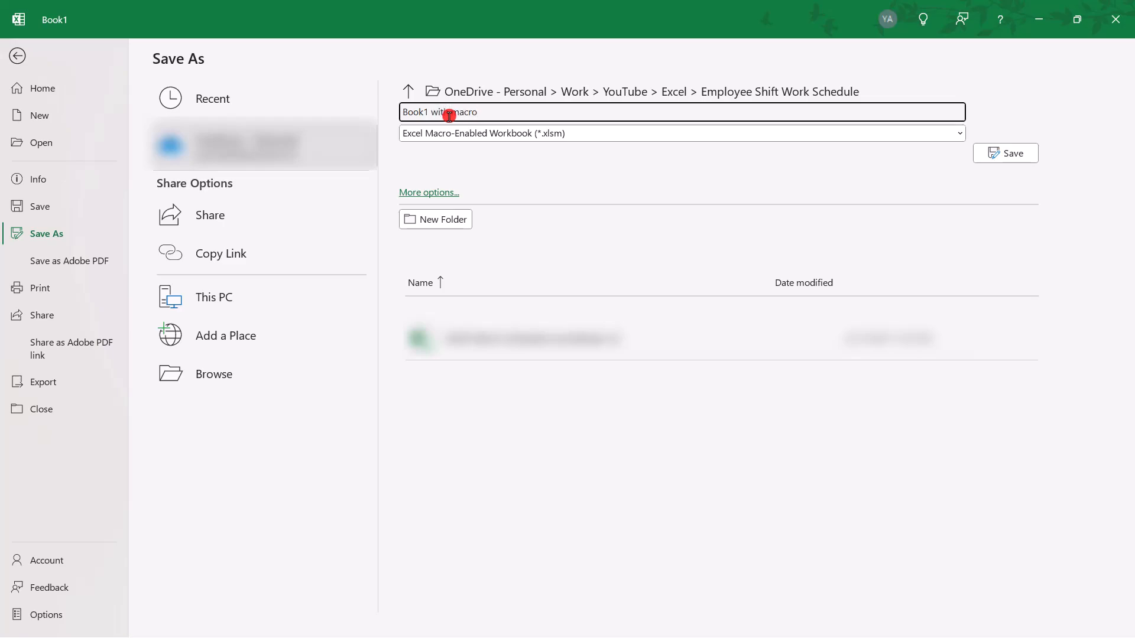
{"action": "left_click", "coordinate": [578, 136]}
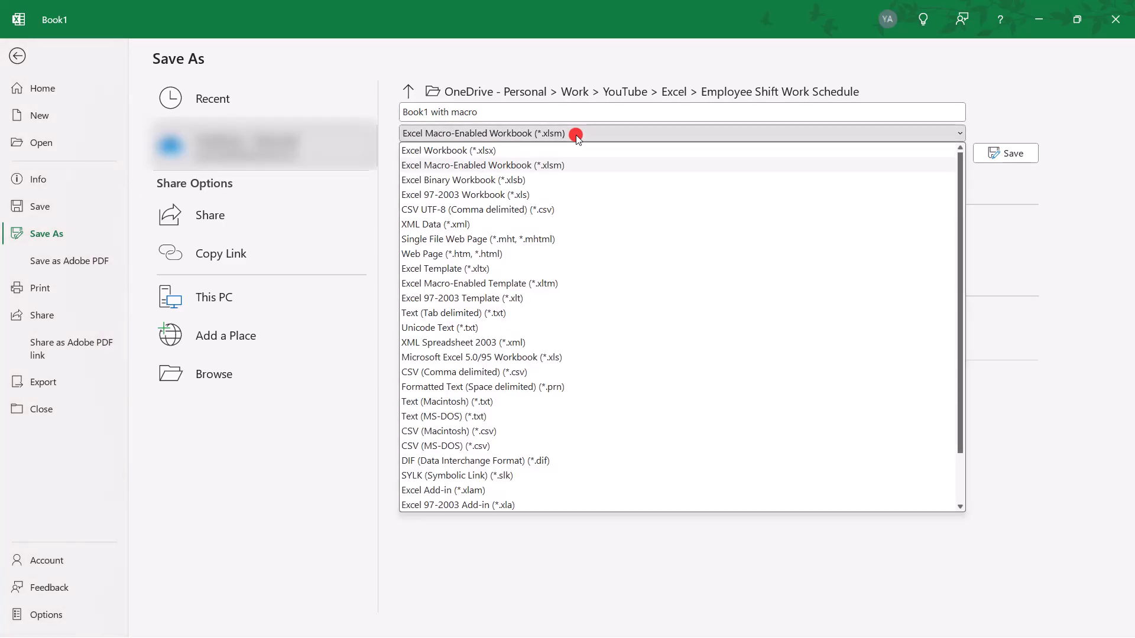
{"action": "left_click", "coordinate": [564, 167]}
{"action": "left_click", "coordinate": [1006, 153]}
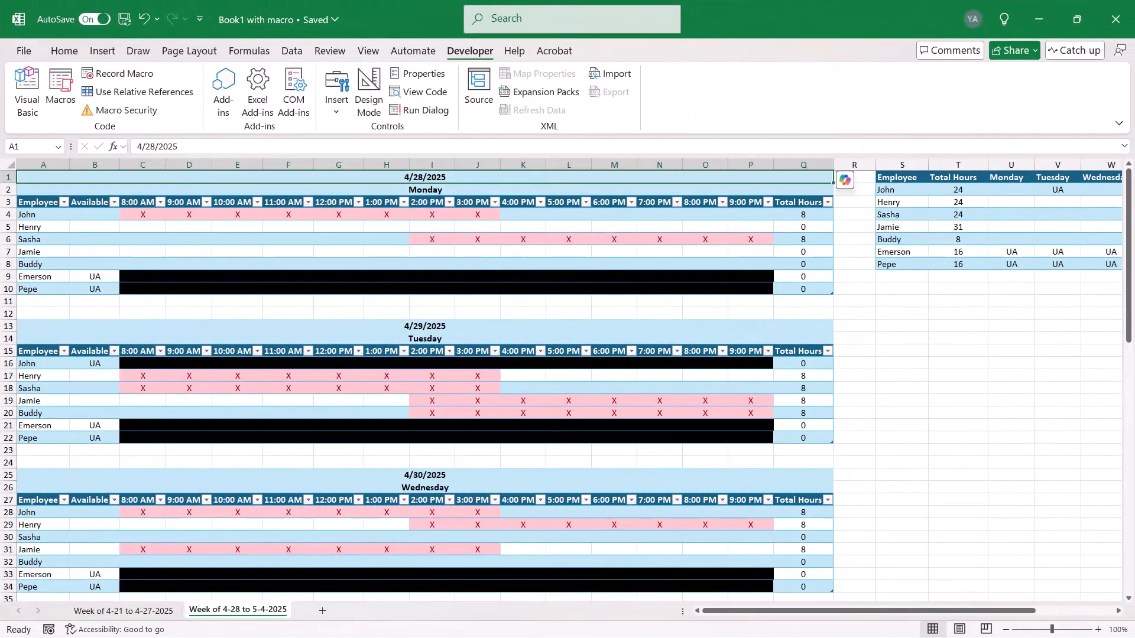
Create a copy of the Week of 4-28 to 5-4-2025 sheet at the end, reusing all the existing range names.
{"action": "right_click", "coordinate": [275, 611]}
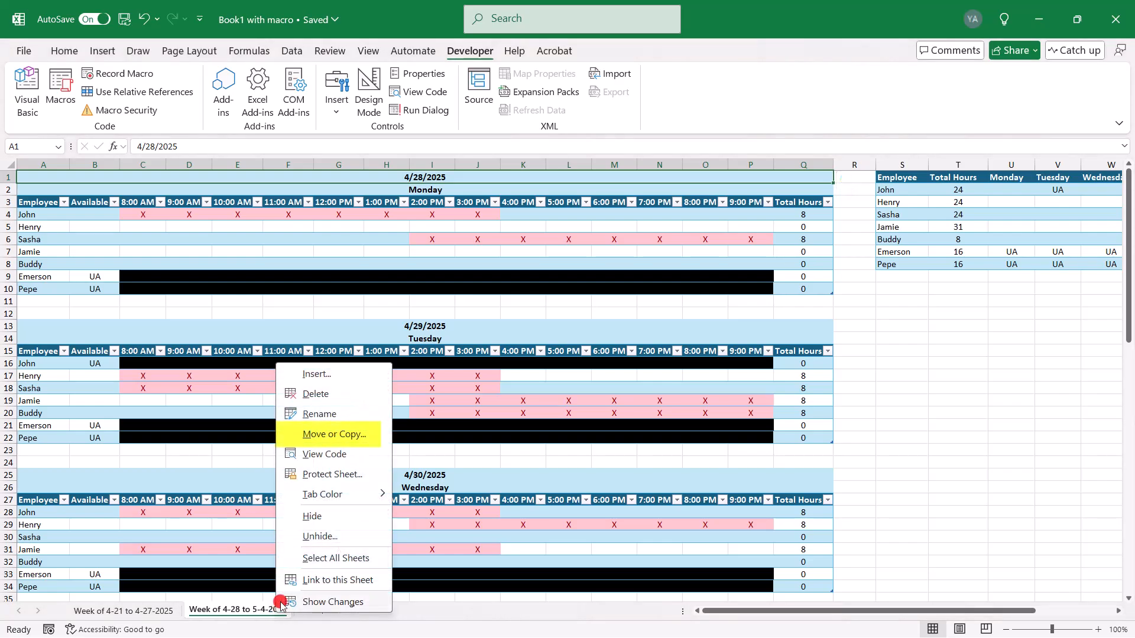
{"action": "left_click", "coordinate": [337, 442]}
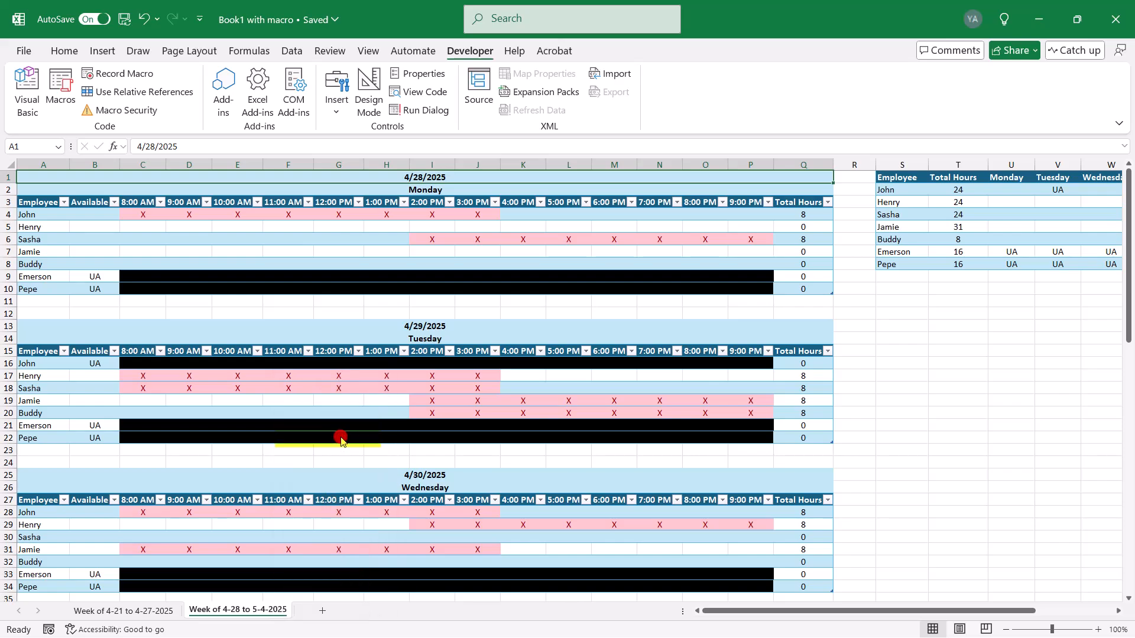
{"action": "left_click", "coordinate": [260, 530]}
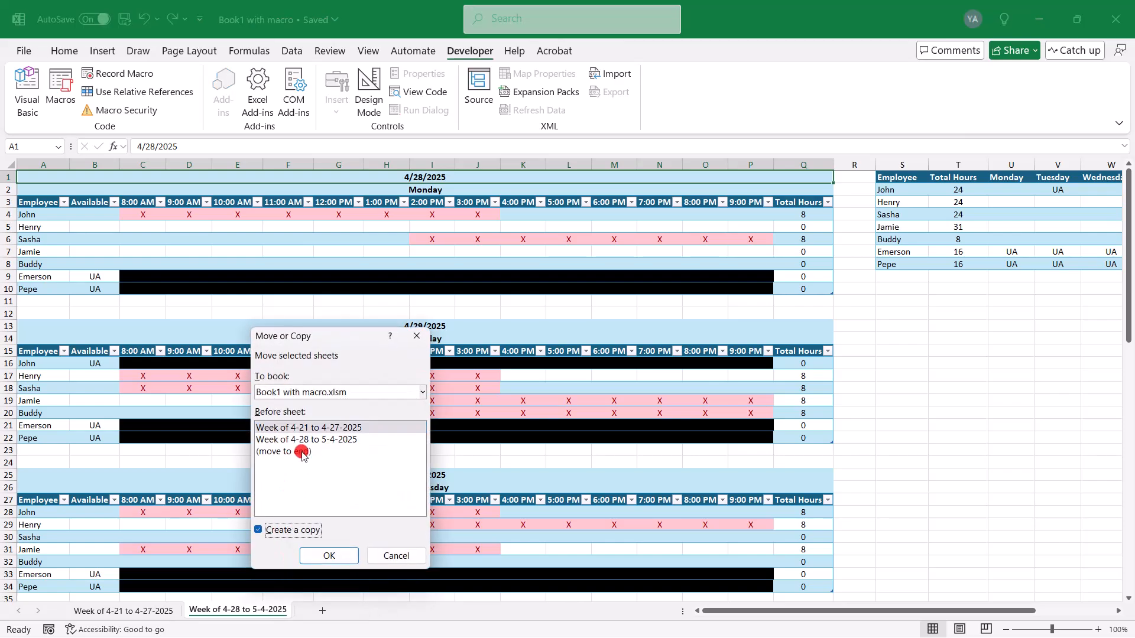
{"action": "left_click", "coordinate": [301, 452]}
{"action": "left_click", "coordinate": [329, 556]}
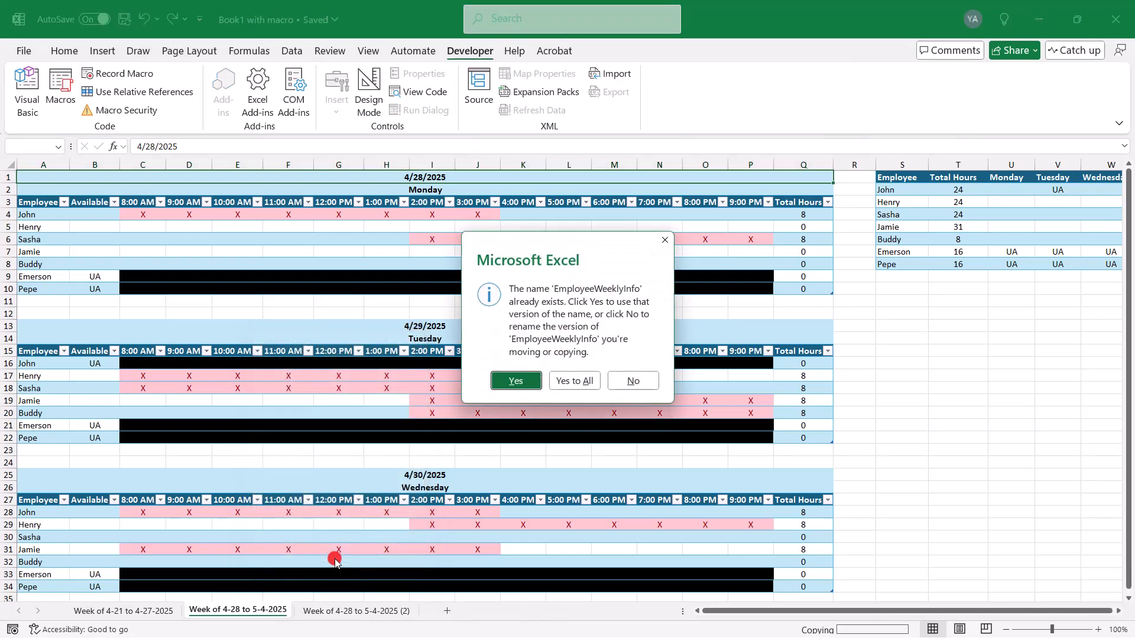
{"action": "left_click", "coordinate": [575, 383]}
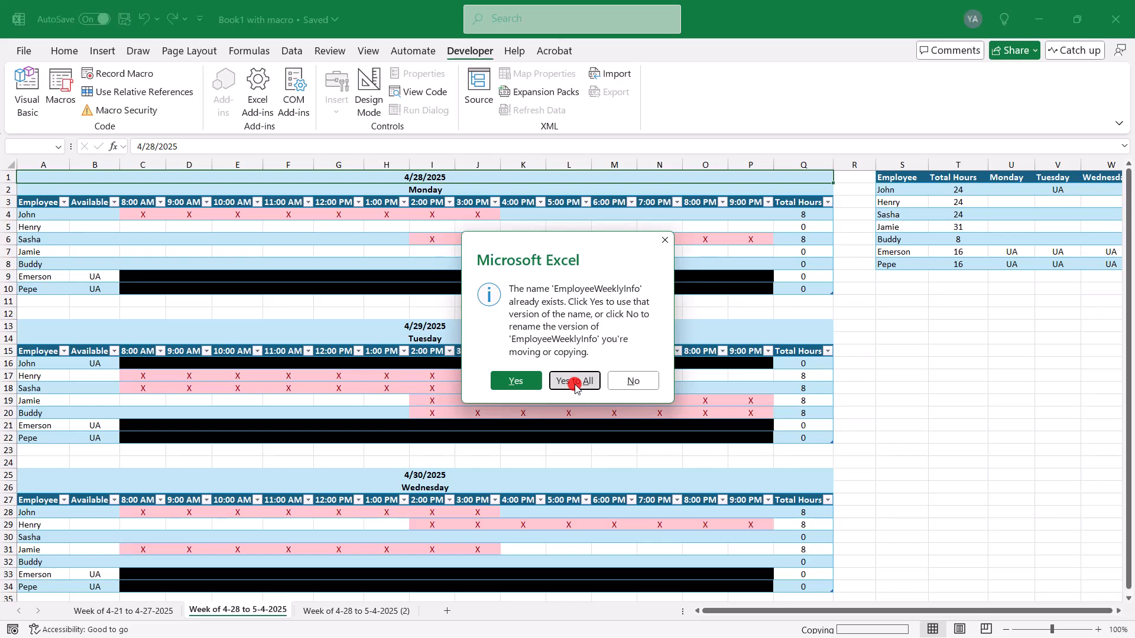
Rename the copied sheet as Week of 5-5 to 5-11-2025.
{"action": "right_click", "coordinate": [363, 611]}
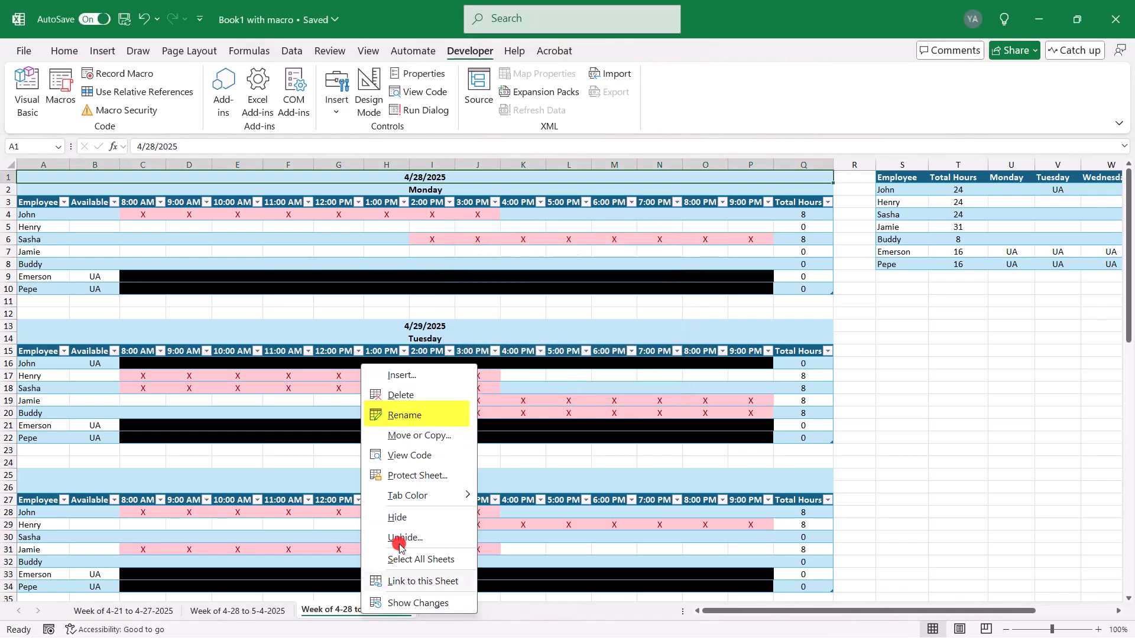
{"action": "left_click", "coordinate": [414, 416]}
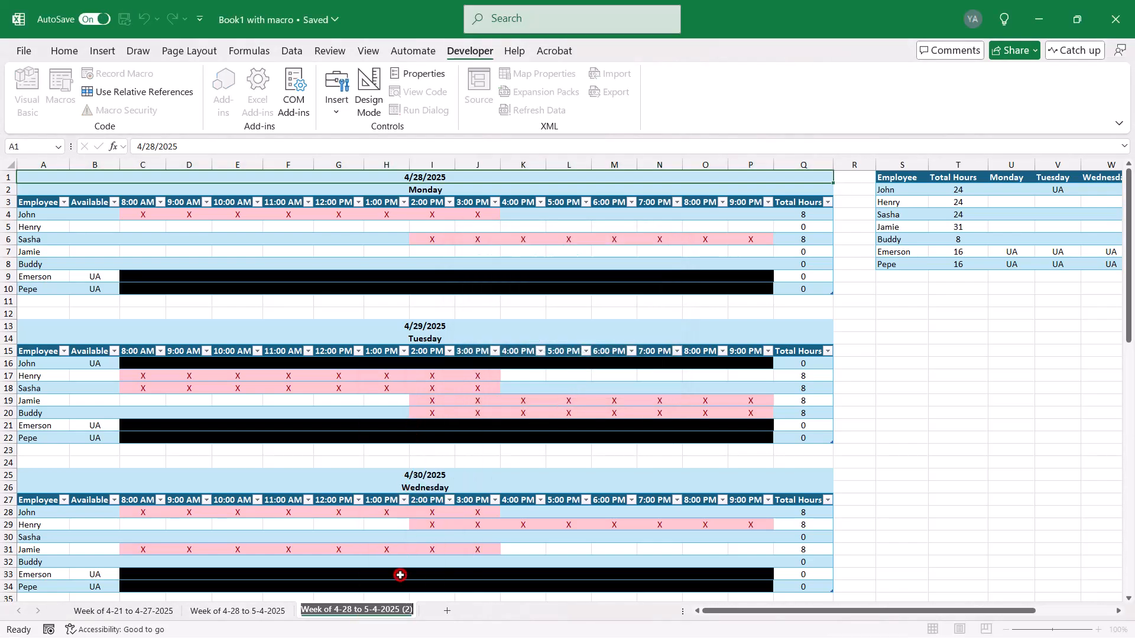
{"action": "type", "text": "Week of 5-5 to 5-"}
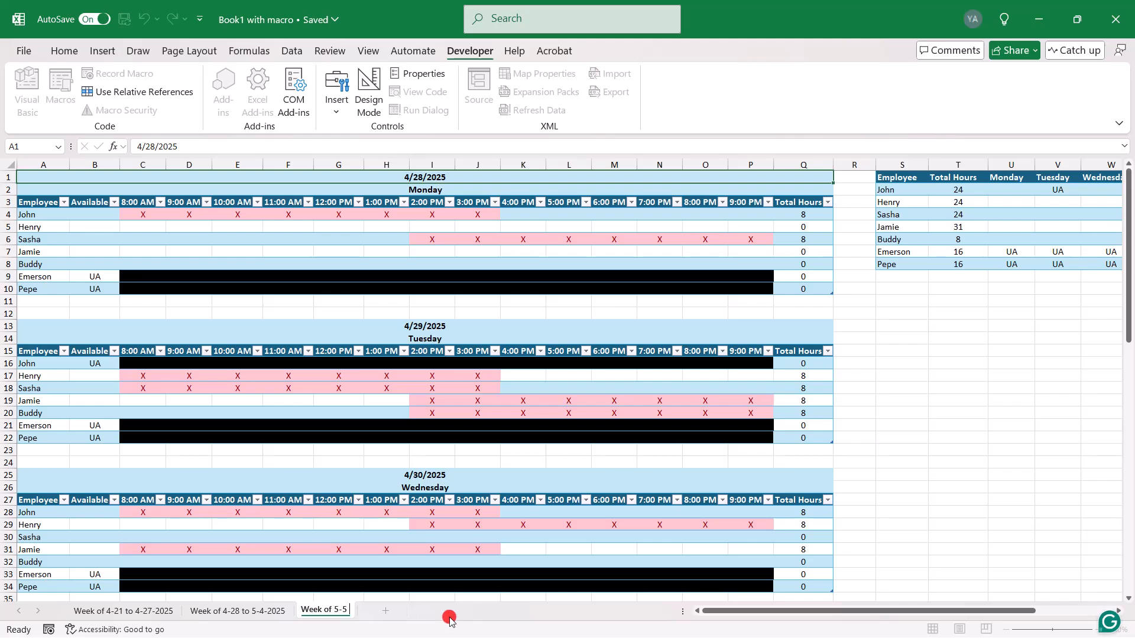
{"action": "type", "text": "11-2025"}
{"action": "left_click", "coordinate": [472, 528]}
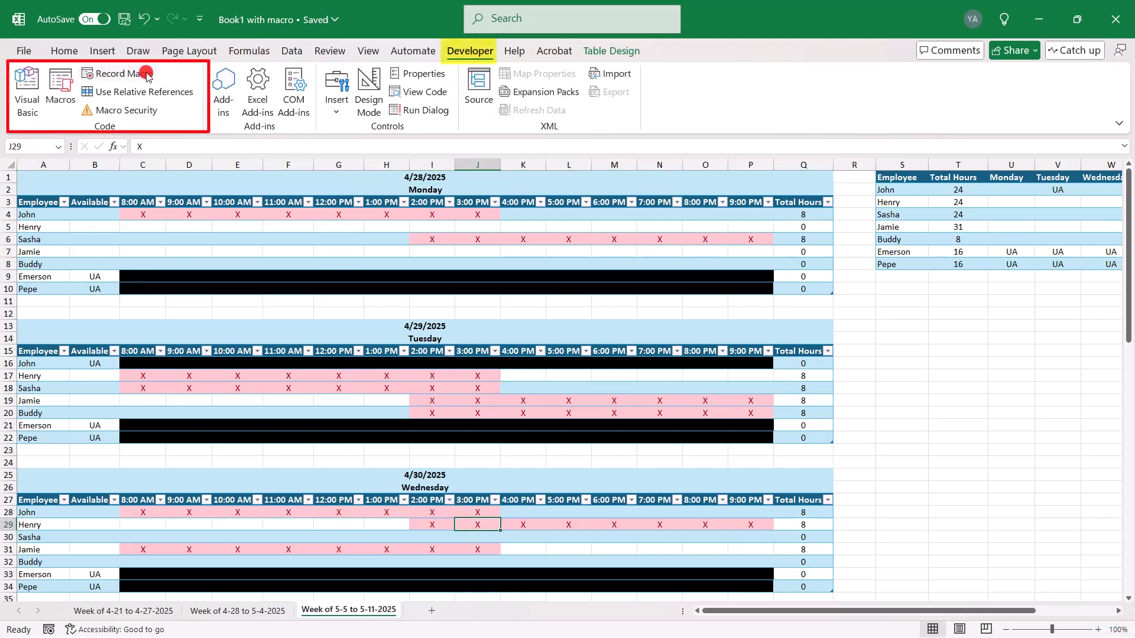
Run the ClearEmployeeWeeklySchedule macro on the Week of 5-5 to 5-11-2025 sheet.
{"action": "left_click", "coordinate": [67, 103]}
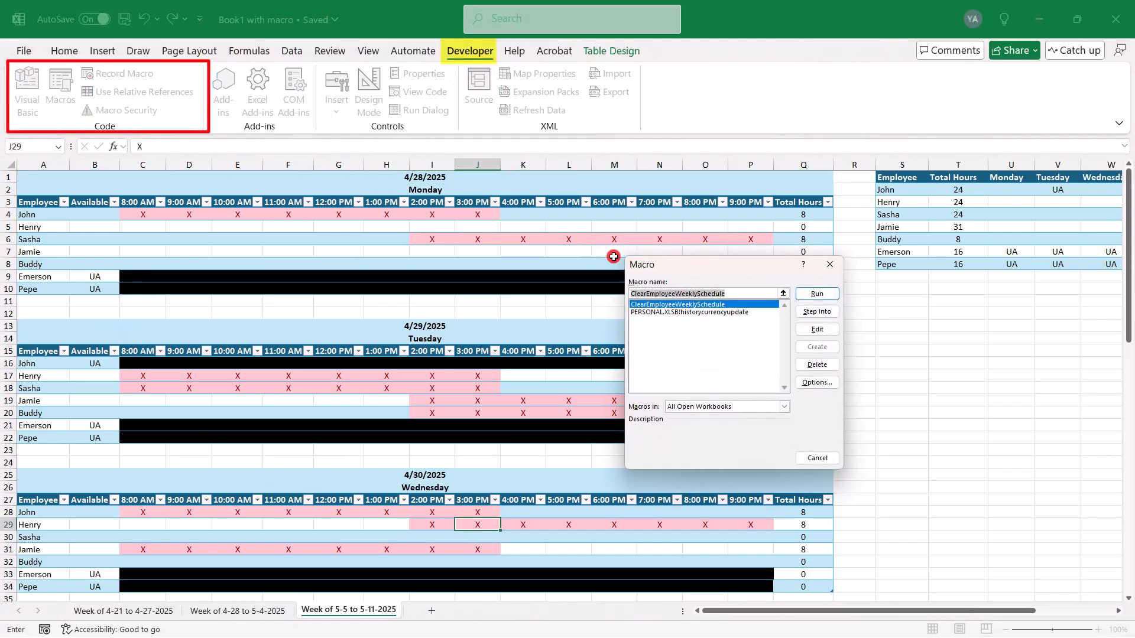
{"action": "left_click", "coordinate": [656, 305]}
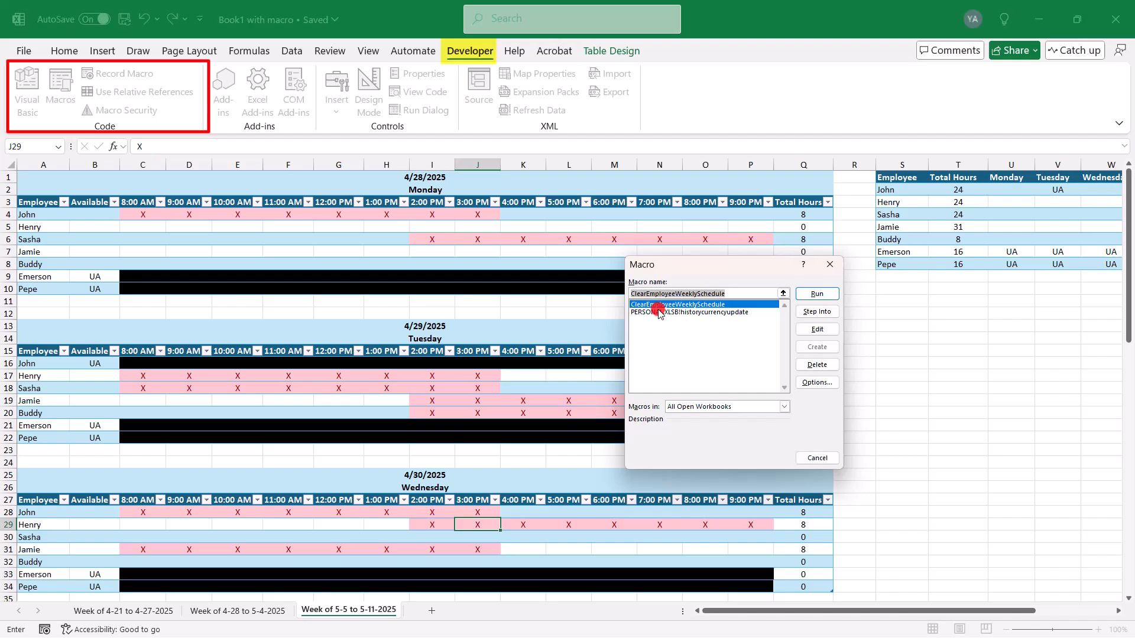
{"action": "left_click", "coordinate": [819, 295]}
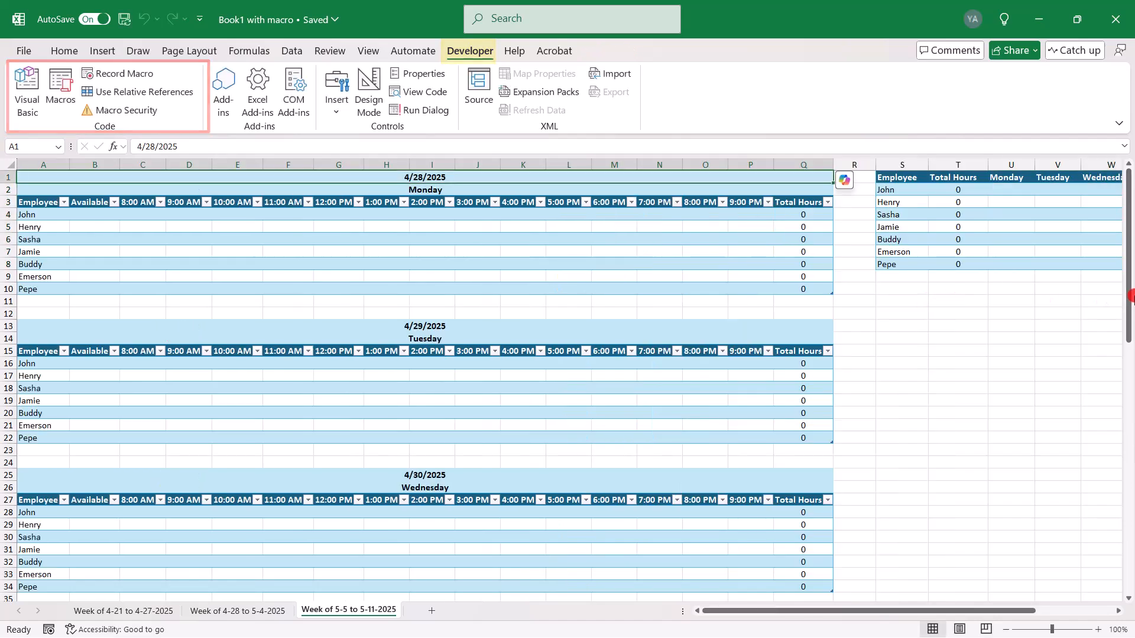
Set the Monday date in A1 of the cleared sheet to 5/5/2025.
{"action": "left_click", "coordinate": [1130, 301]}
{"action": "mouse_move", "coordinate": [1130, 302]}
{"action": "left_mouse_down"}
{"action": "mouse_move", "coordinate": [1131, 559]}
{"action": "mouse_move", "coordinate": [1131, 299]}
{"action": "left_mouse_up"}
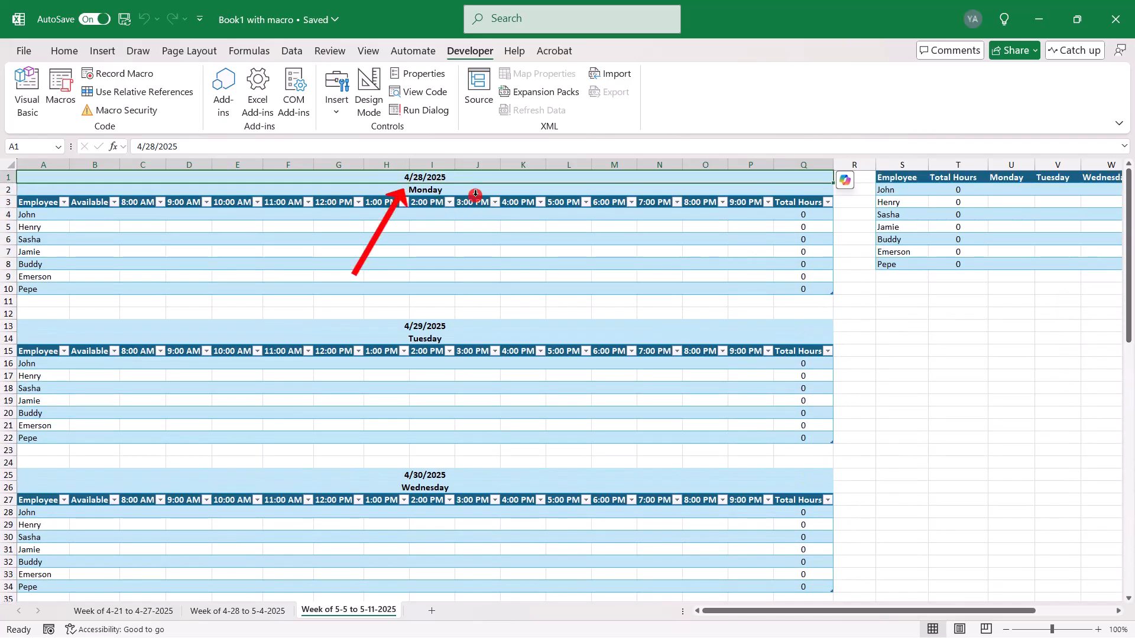
{"action": "type", "text": "5/5/2025"}
{"action": "key", "text": "Return"}
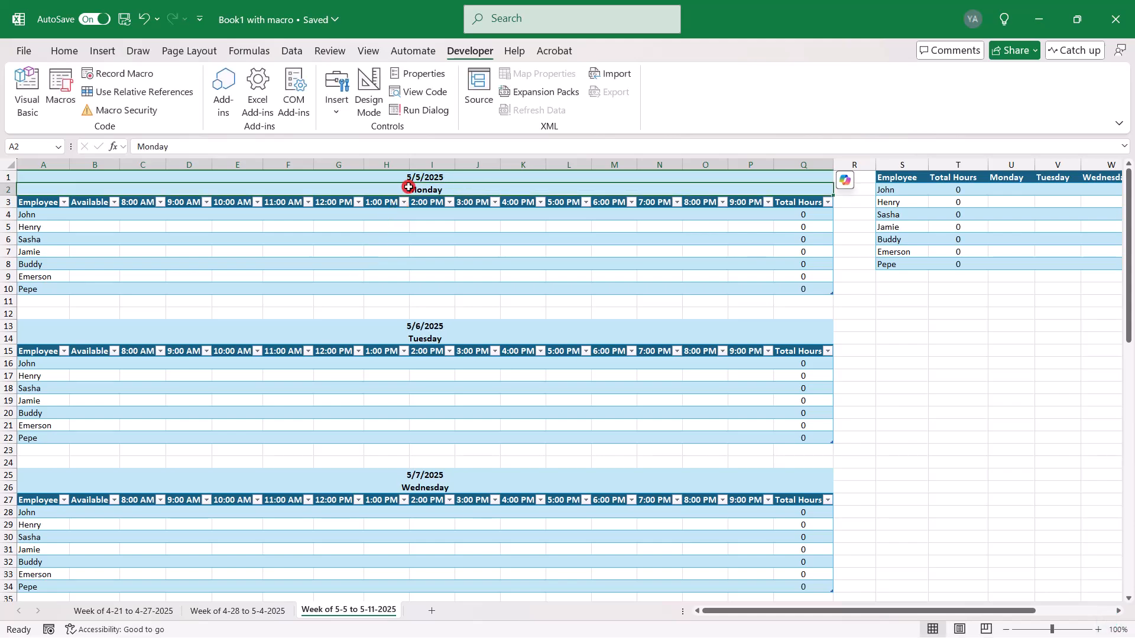